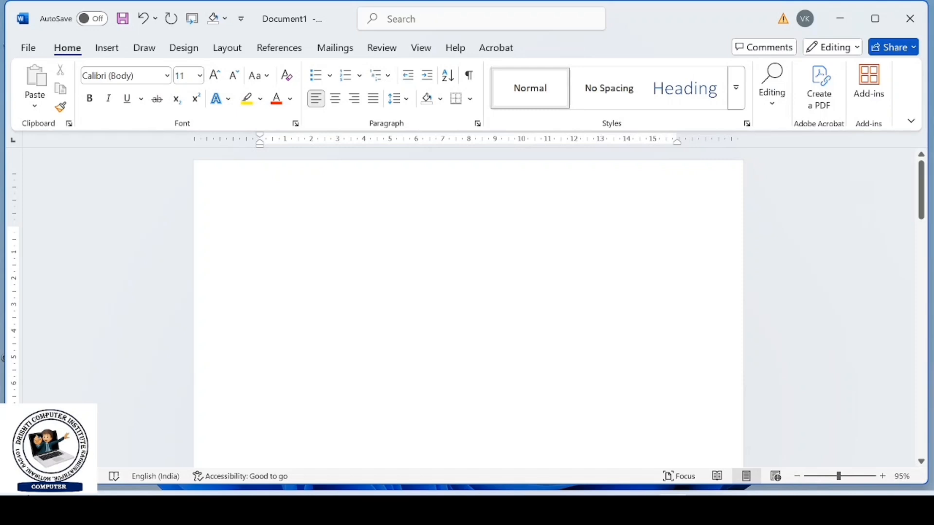
- Insert the Element cover page from the additional Office.com cover pages
{"action": "left_click", "coordinate": [109, 51]}
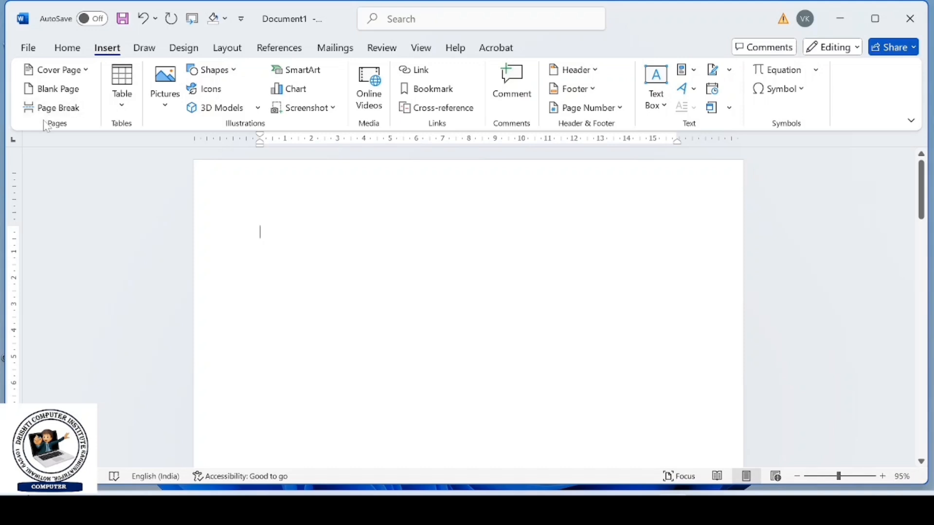
{"action": "left_click", "coordinate": [66, 73]}
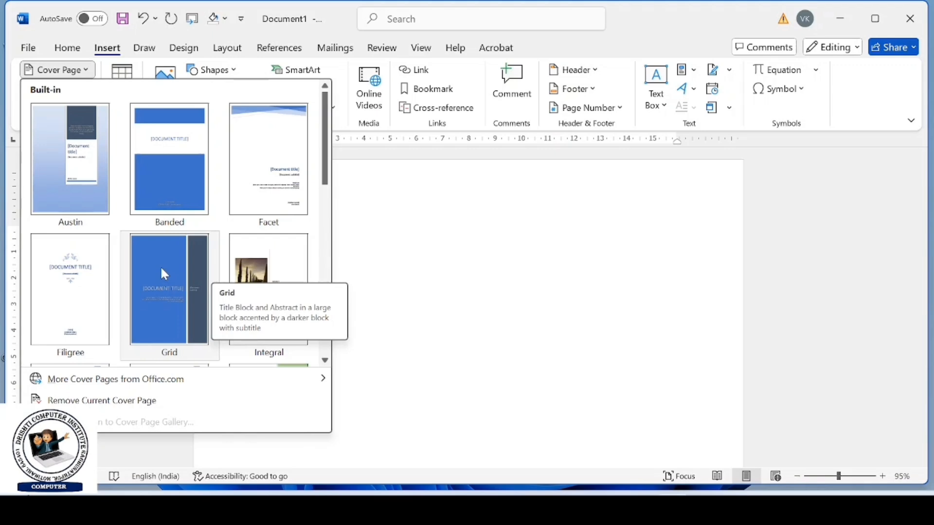
{"action": "mouse_move", "coordinate": [143, 379]}
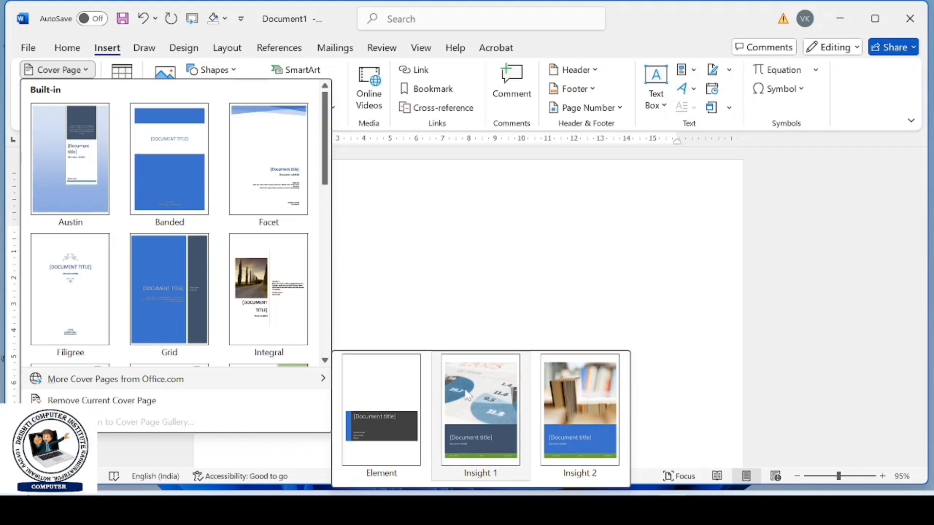
{"action": "left_click", "coordinate": [405, 411]}
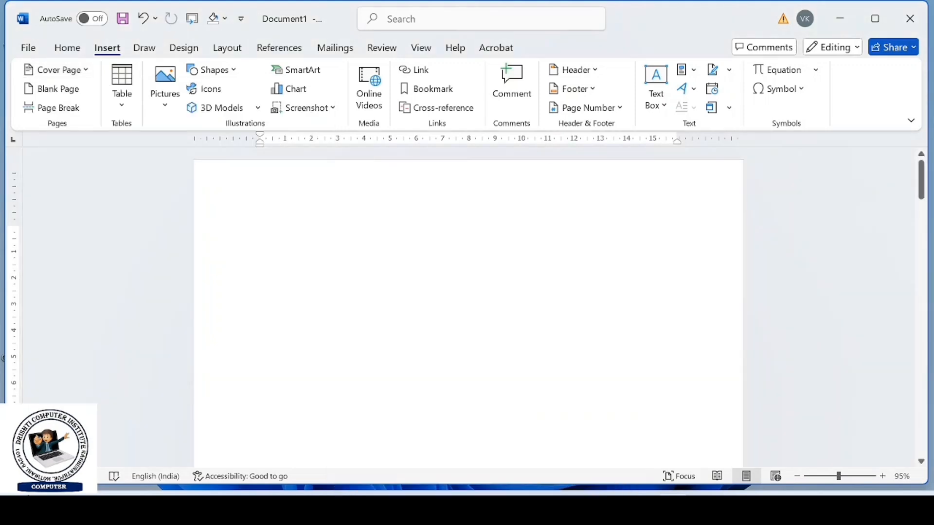
{"action": "scroll", "coordinate": [467, 302], "scroll_direction": "down", "scroll_amount": 3}
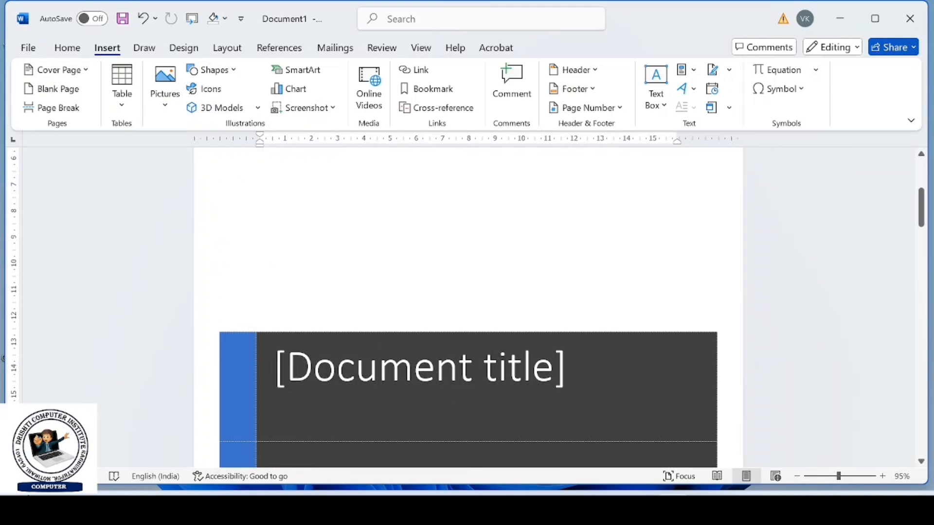
{"action": "scroll", "coordinate": [467, 307], "scroll_direction": "up", "scroll_amount": 3}
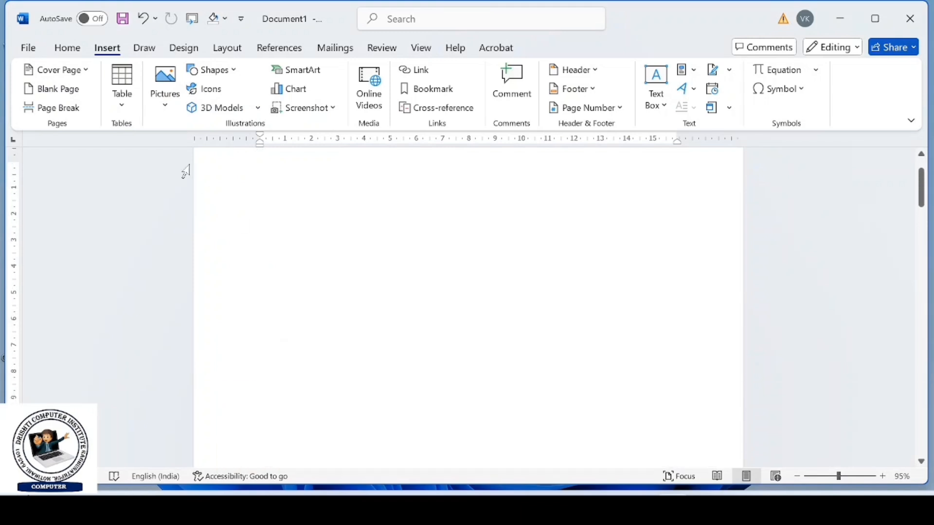
- Remove the current cover page and insert the built-in Banded cover page in its place
{"action": "left_click", "coordinate": [56, 70]}
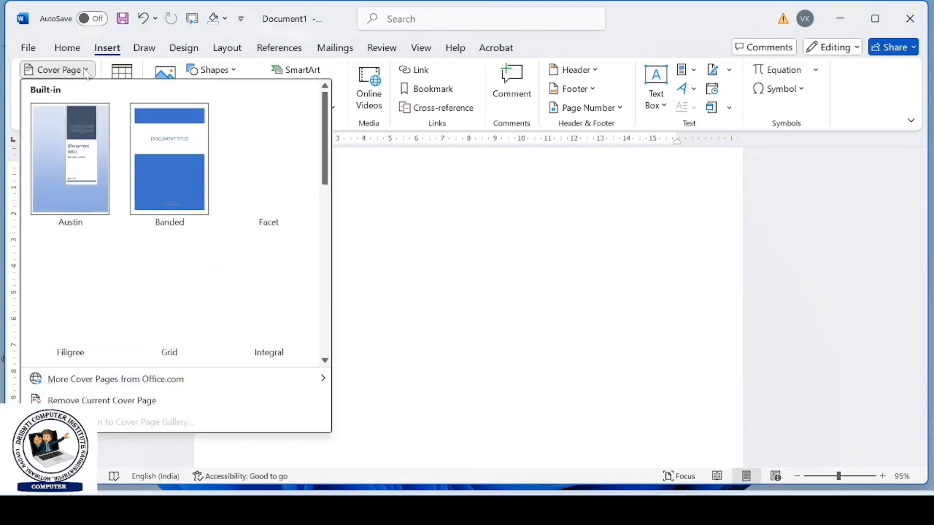
{"action": "left_click", "coordinate": [103, 399]}
{"action": "left_click", "coordinate": [56, 70]}
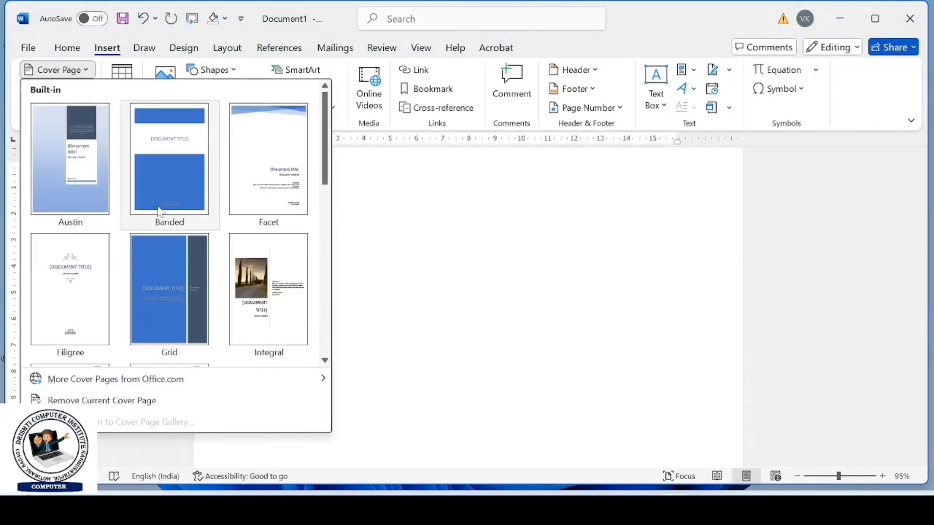
{"action": "left_click", "coordinate": [161, 195]}
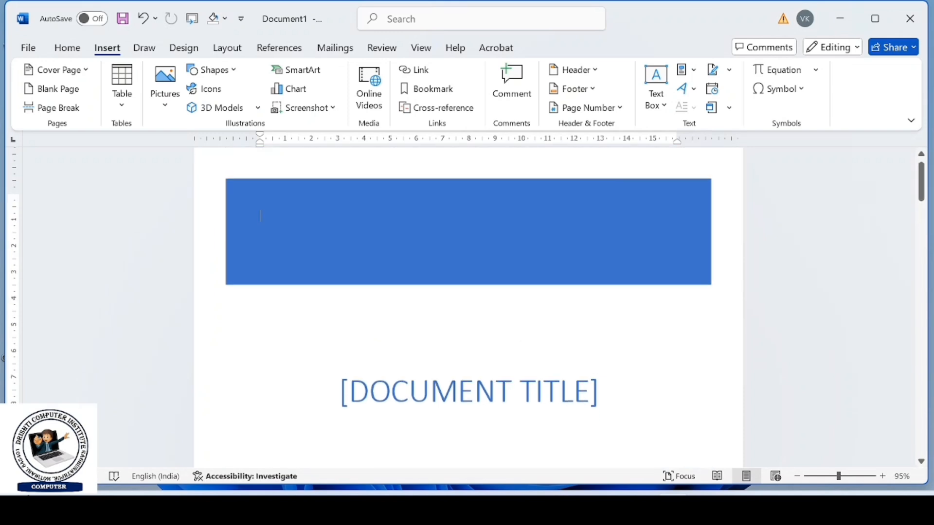
- Replace the document title placeholder on the Banded cover page with the person's first name
{"action": "left_click", "coordinate": [584, 352]}
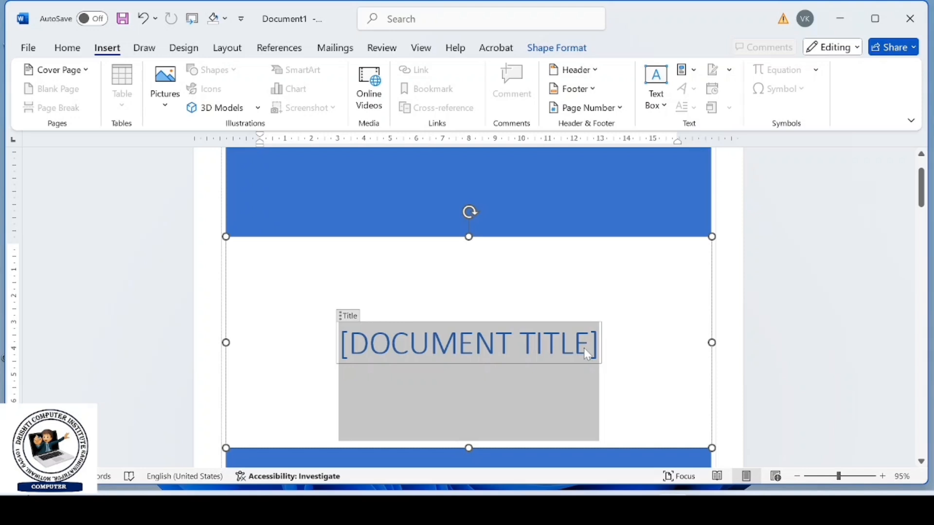
{"action": "key", "text": "Delete"}
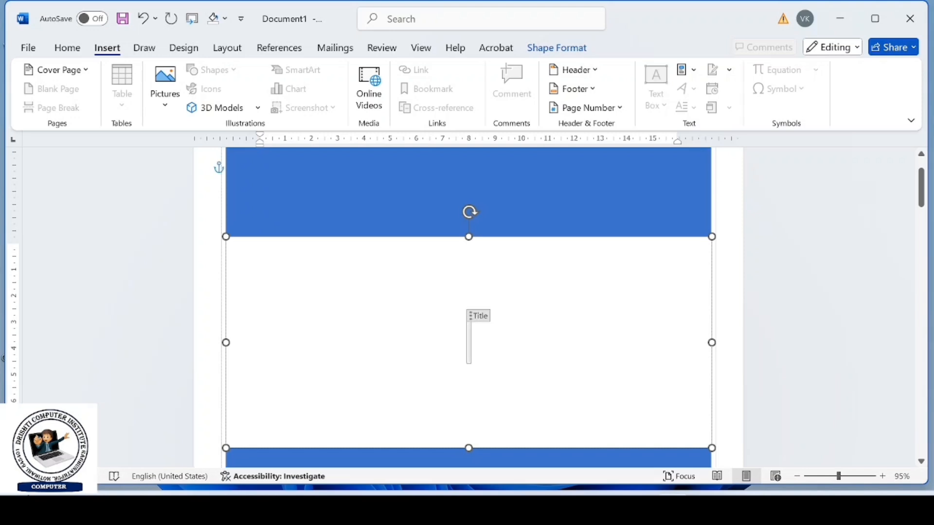
{"action": "type", "text": "VIVE"}
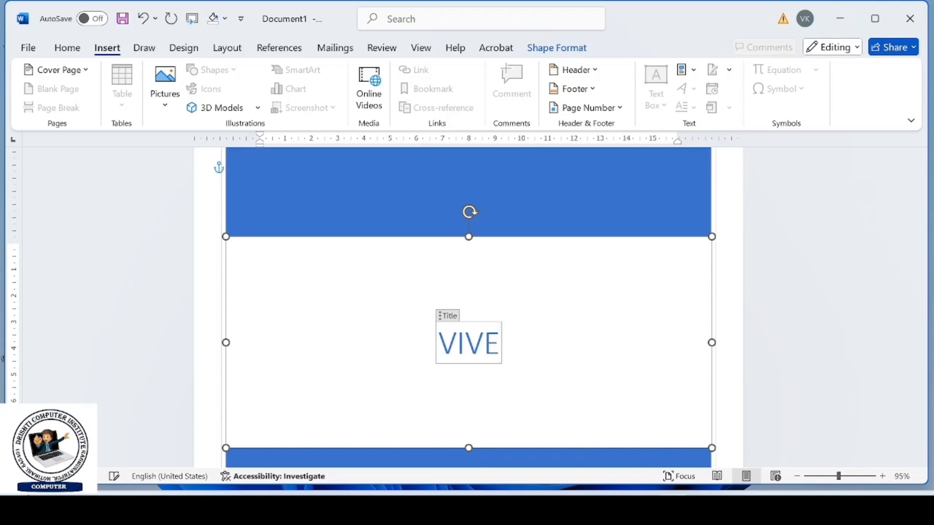
{"action": "type", "text": "K"}
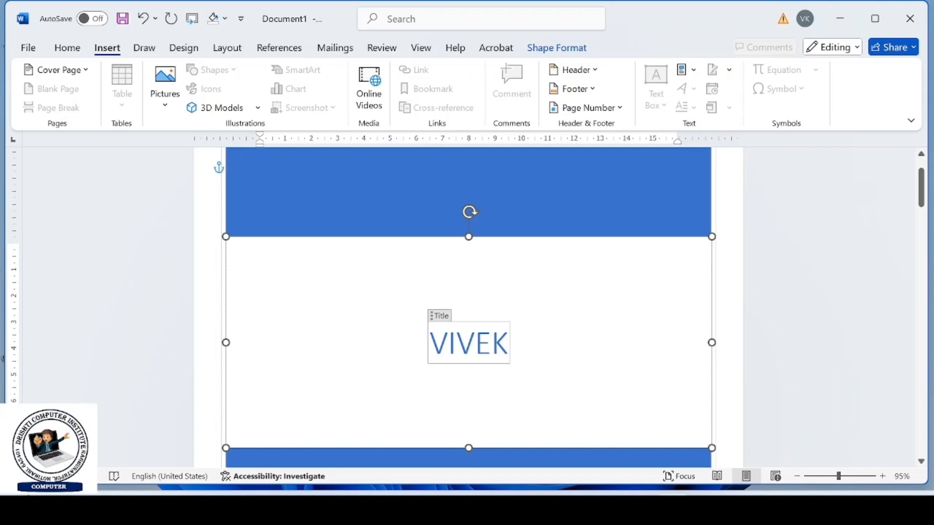
- Remove the Banded cover page from the document
{"action": "left_click", "coordinate": [56, 69]}
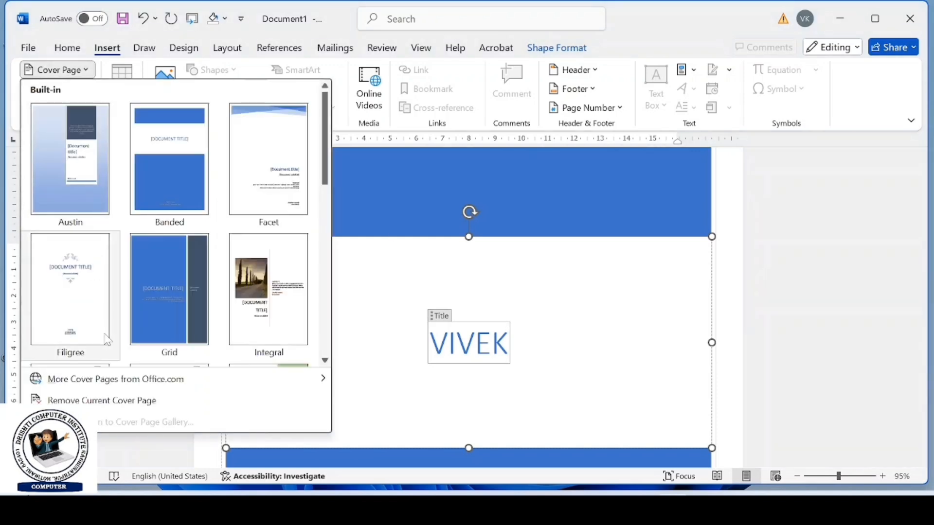
{"action": "left_click", "coordinate": [109, 405]}
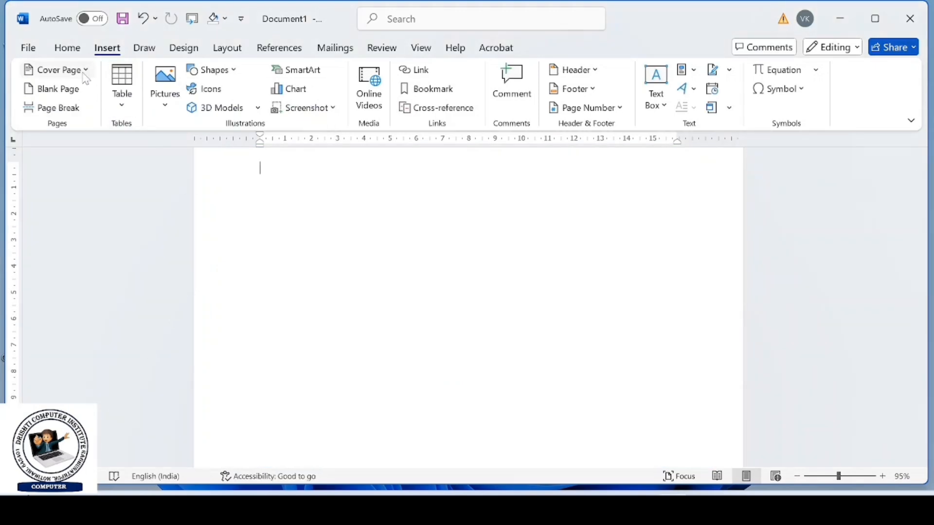
{"action": "left_click", "coordinate": [85, 73]}
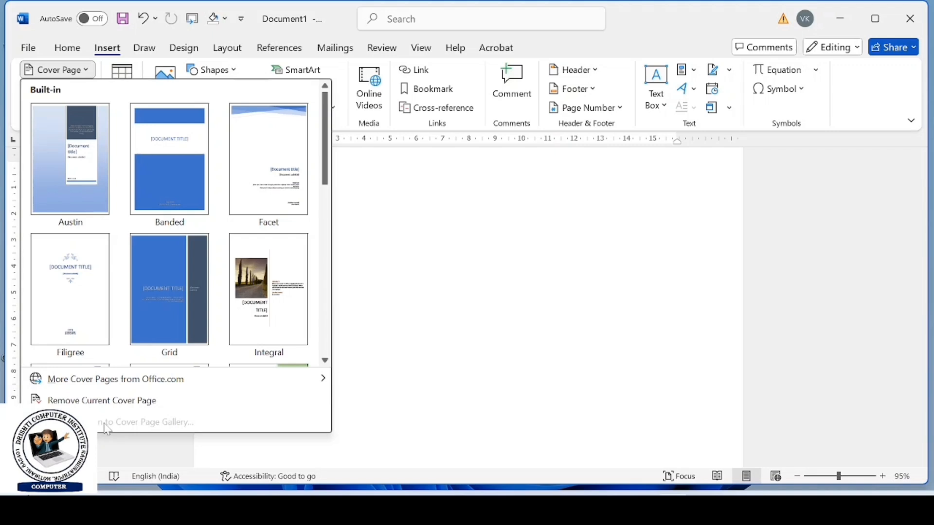
{"action": "left_click", "coordinate": [351, 348]}
- Insert the blue "DCAI ADVANCE RESUME" picture from this device's Downloads folder at the top of the page
{"action": "left_click", "coordinate": [166, 108]}
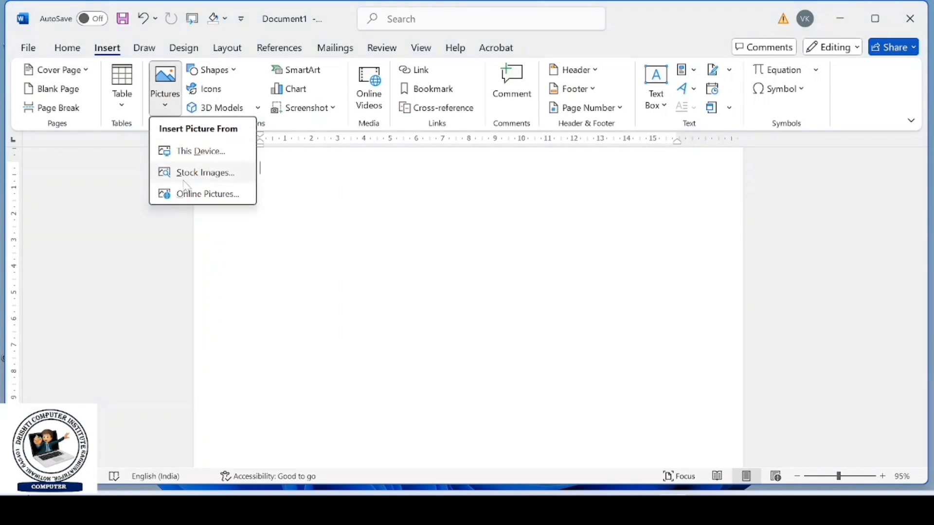
{"action": "left_click", "coordinate": [201, 152]}
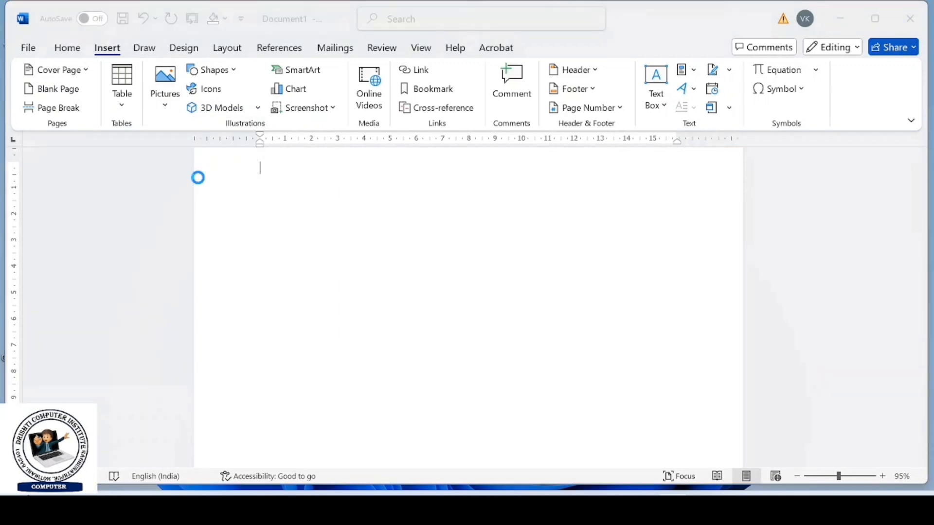
{"action": "left_click", "coordinate": [96, 209]}
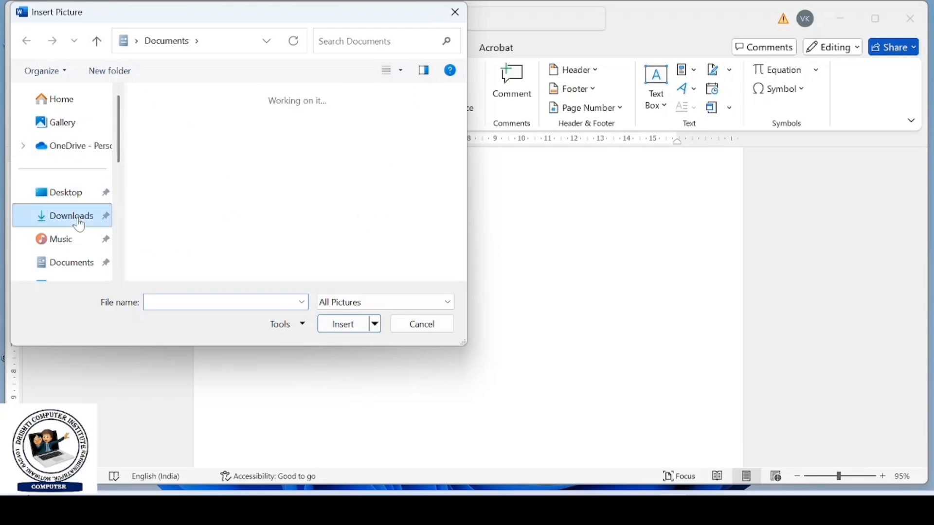
{"action": "scroll", "coordinate": [231, 190], "scroll_direction": "down", "scroll_amount": 3}
{"action": "double_click", "coordinate": [303, 206]}
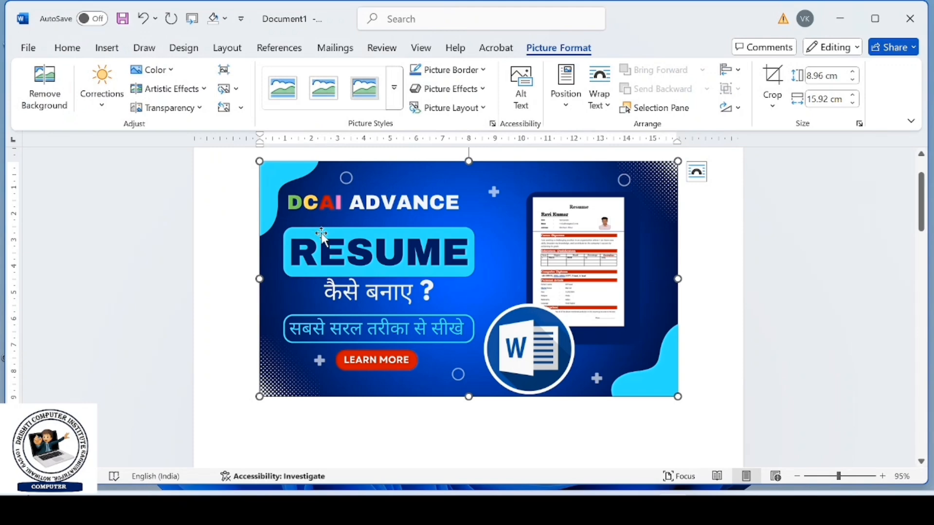
- Save the selected resume picture to the Cover Page Gallery as a building block named vv
{"action": "left_click", "coordinate": [105, 48]}
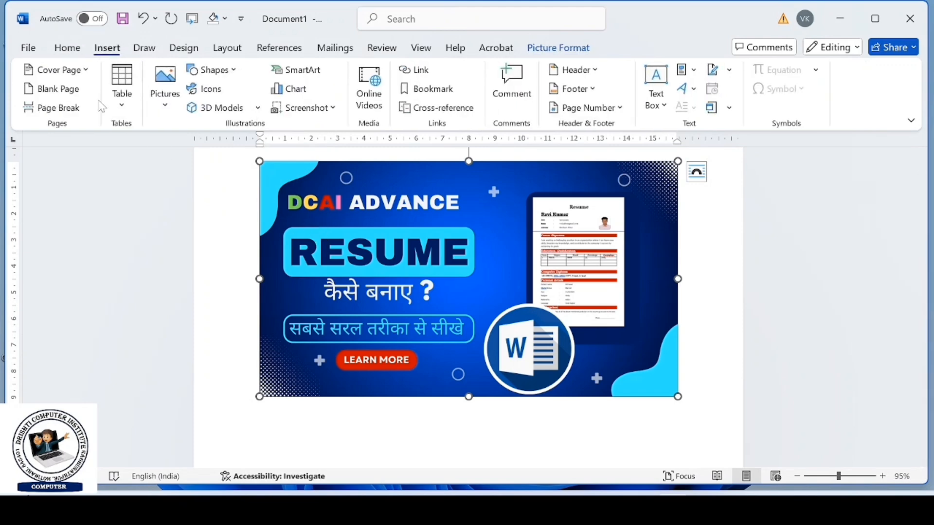
{"action": "left_click", "coordinate": [76, 73]}
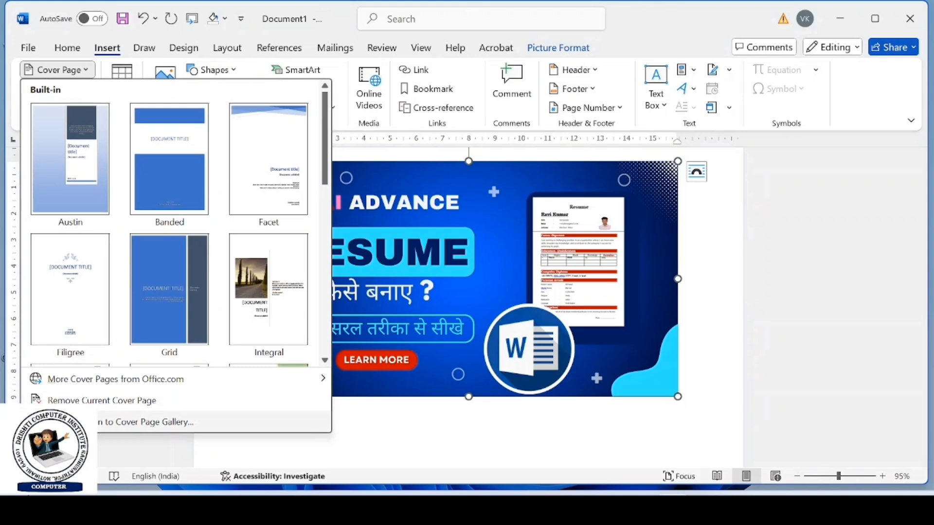
{"action": "left_click", "coordinate": [73, 422]}
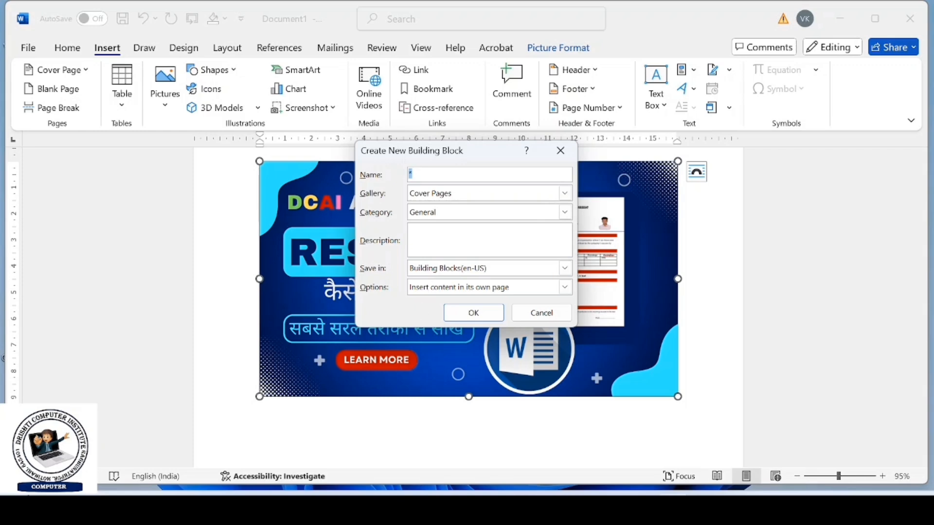
{"action": "type", "text": "vv"}
{"action": "left_click", "coordinate": [472, 313]}
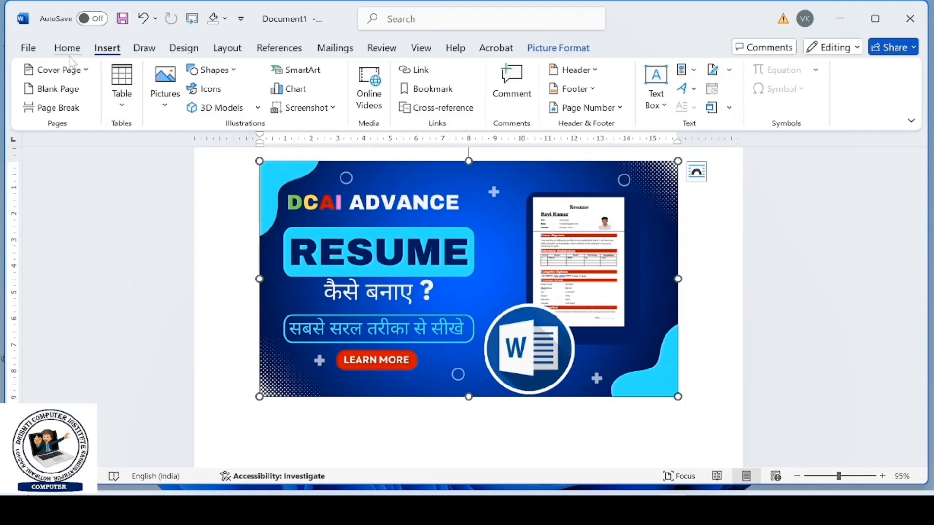
- Check the vv cover page under General in the cover page gallery and delete the resume picture from the document
{"action": "left_click", "coordinate": [80, 70]}
{"action": "scroll", "coordinate": [121, 207], "scroll_direction": "down", "scroll_amount": 10}
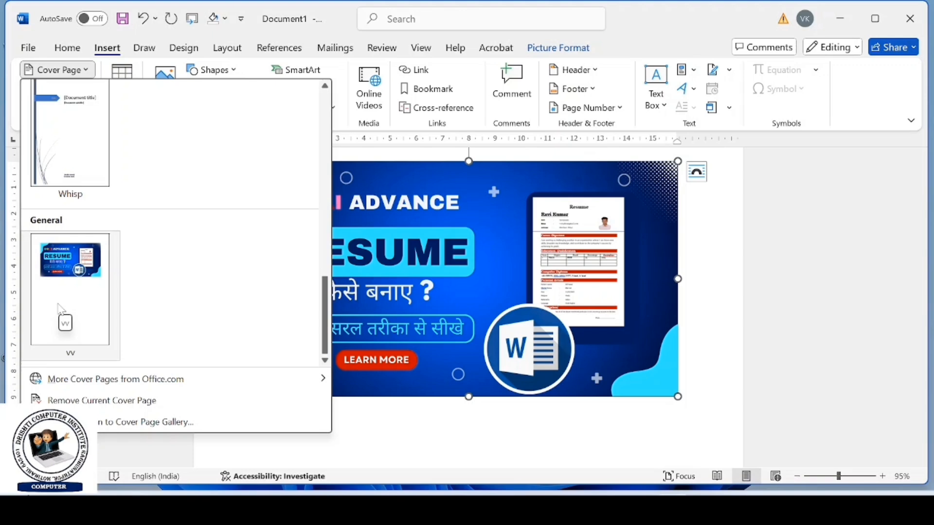
{"action": "left_click", "coordinate": [105, 400]}
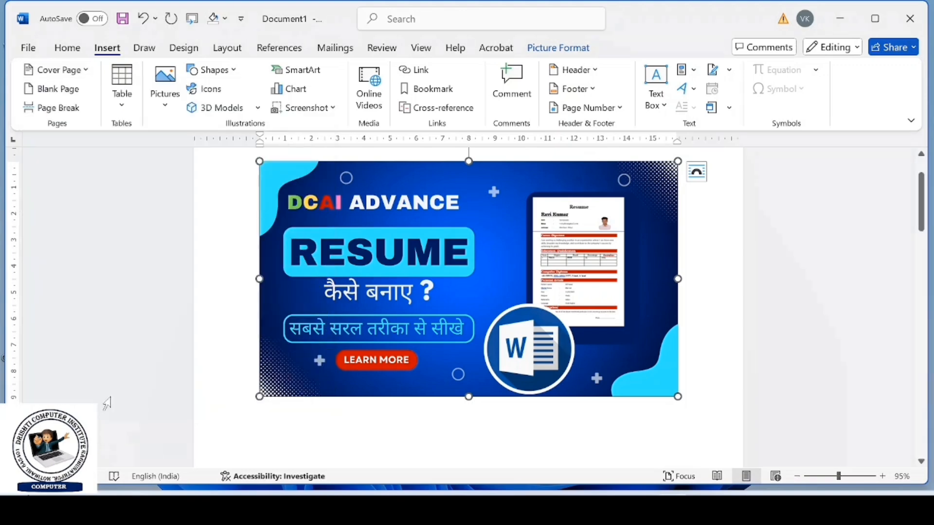
{"action": "key", "text": "Delete"}
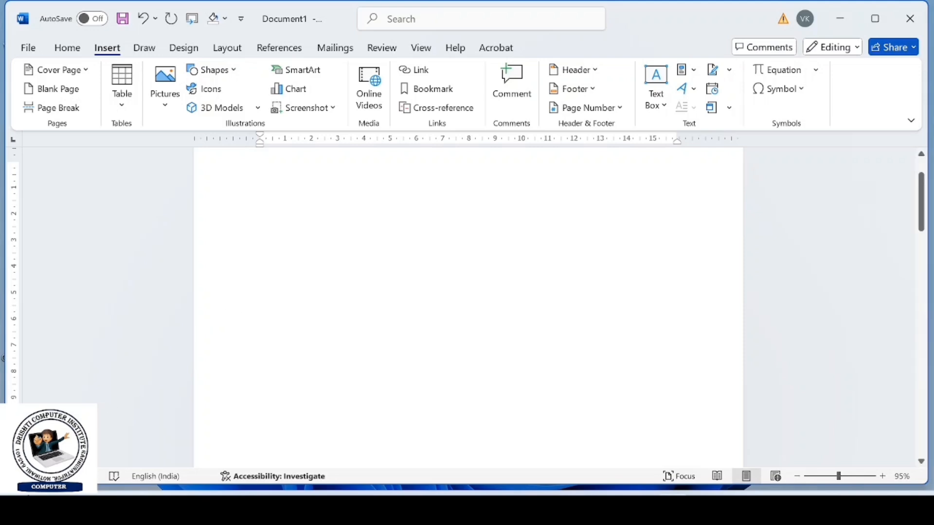
- Add a blank page to the document
{"action": "left_click", "coordinate": [71, 96]}
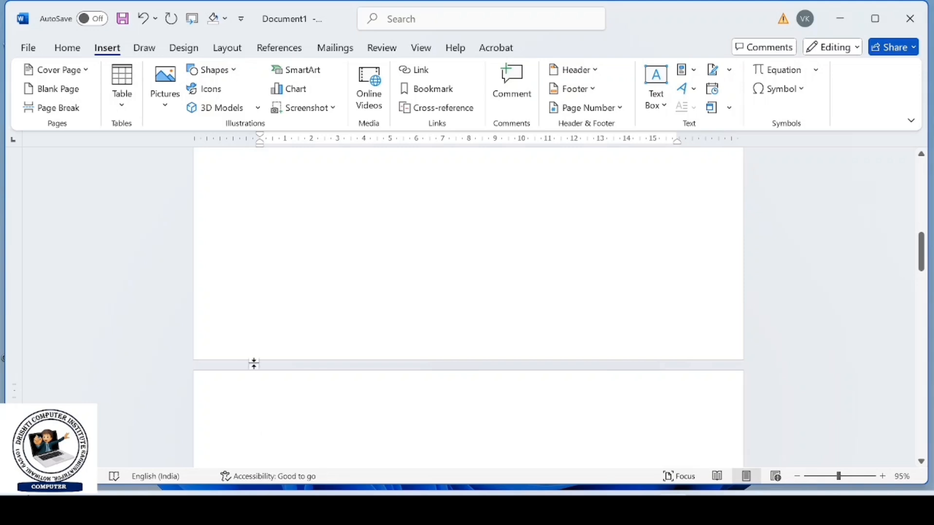
{"action": "scroll", "coordinate": [254, 364], "scroll_direction": "up", "scroll_amount": 5}
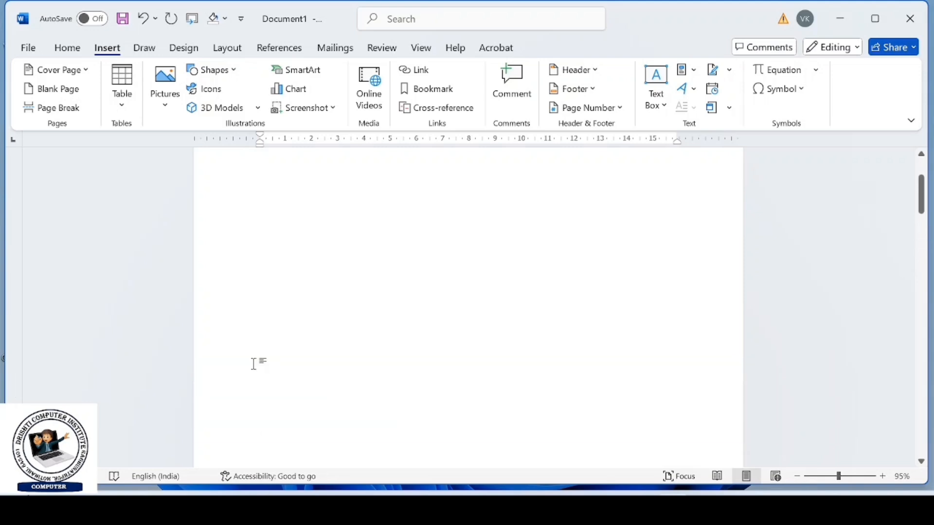
- Generate sample paragraphs at the start of the first page with =rand()
{"action": "left_click", "coordinate": [245, 234]}
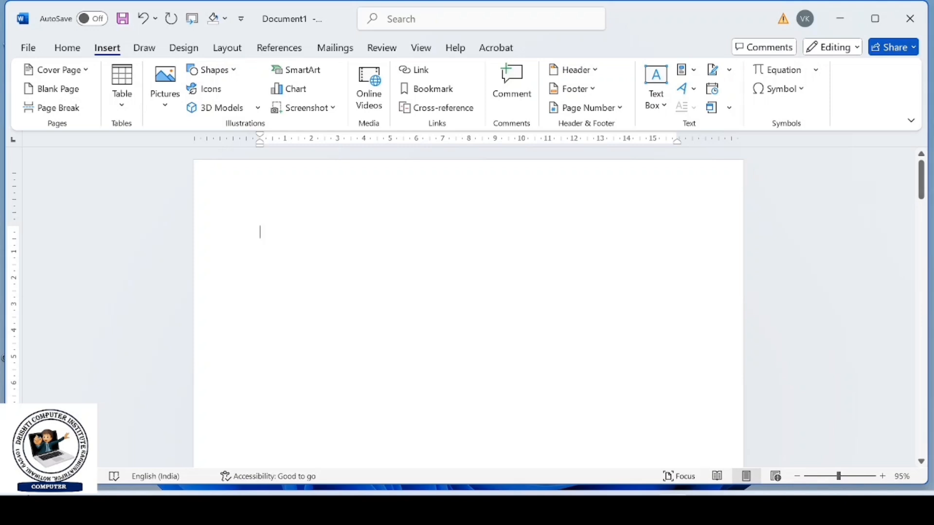
{"action": "type", "text": "="}
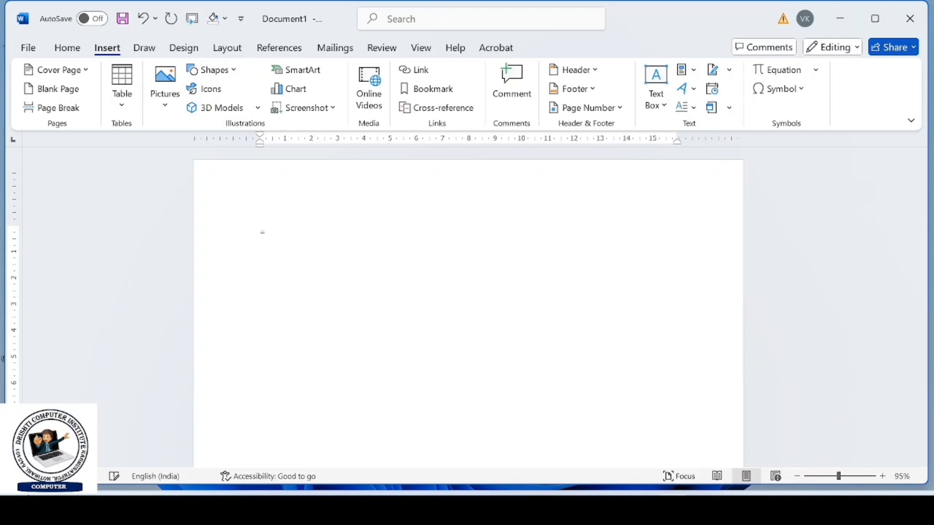
{"action": "type", "text": "rand()"}
{"action": "key", "text": "Return"}
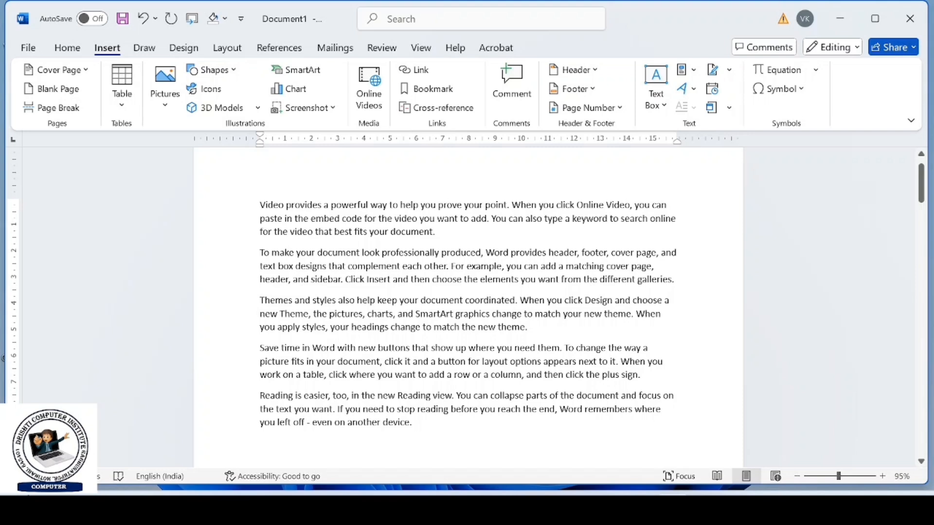
- Insert a page break after the third paragraph, which ends with "match the new theme."
{"action": "left_click", "coordinate": [529, 327]}
{"action": "left_click", "coordinate": [73, 110]}
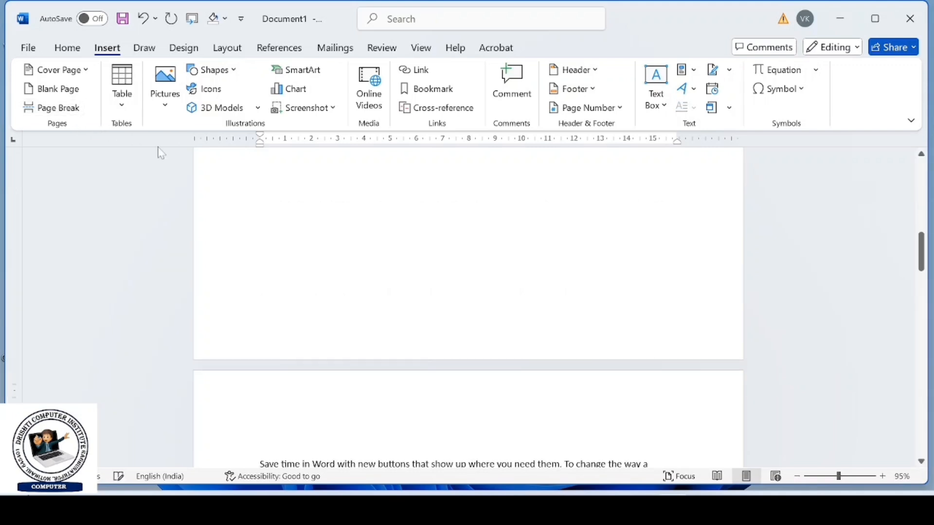
{"action": "scroll", "coordinate": [375, 271], "scroll_direction": "up", "scroll_amount": 5}
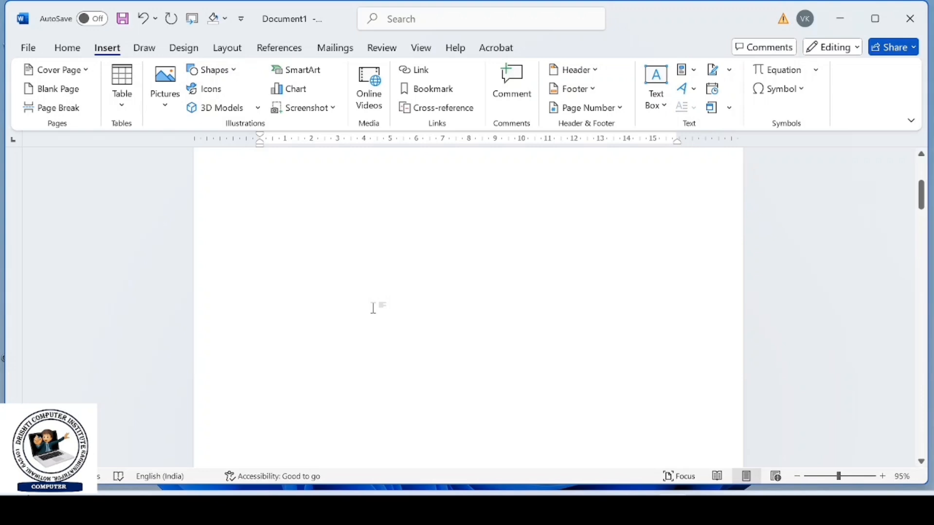
- Check the page break between the first two pages and delete the three sample paragraphs from the first page
{"action": "scroll", "coordinate": [374, 308], "scroll_direction": "up", "scroll_amount": 5}
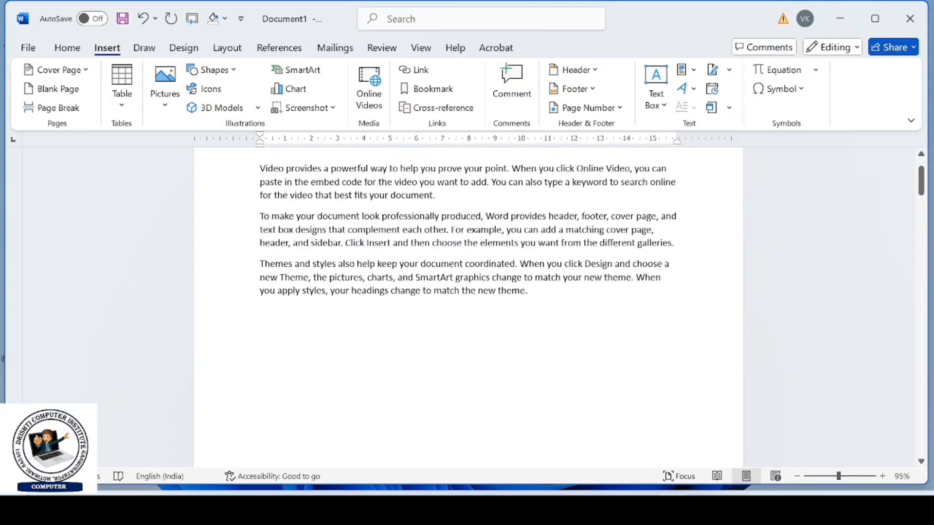
{"action": "scroll", "coordinate": [515, 287], "scroll_direction": "down", "scroll_amount": 10}
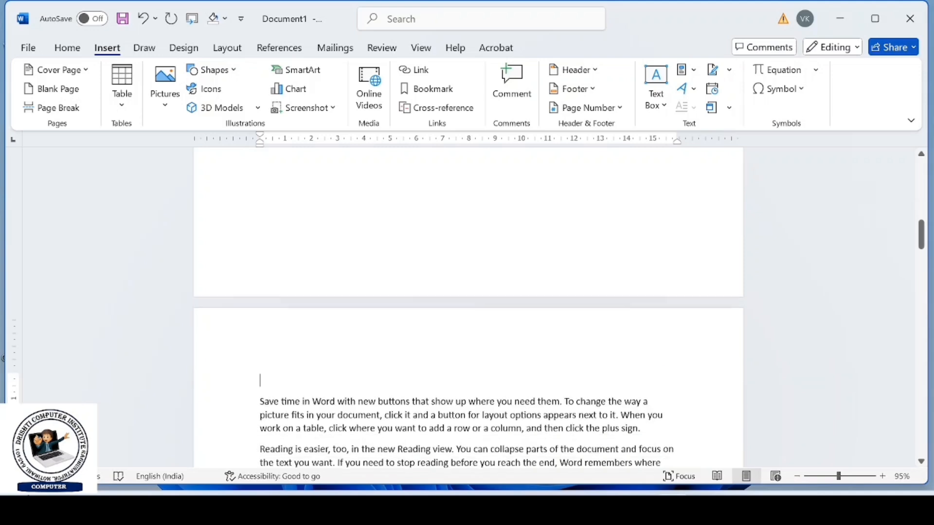
{"action": "scroll", "coordinate": [470, 384], "scroll_direction": "down", "scroll_amount": 3}
{"action": "scroll", "coordinate": [470, 383], "scroll_direction": "up", "scroll_amount": 6}
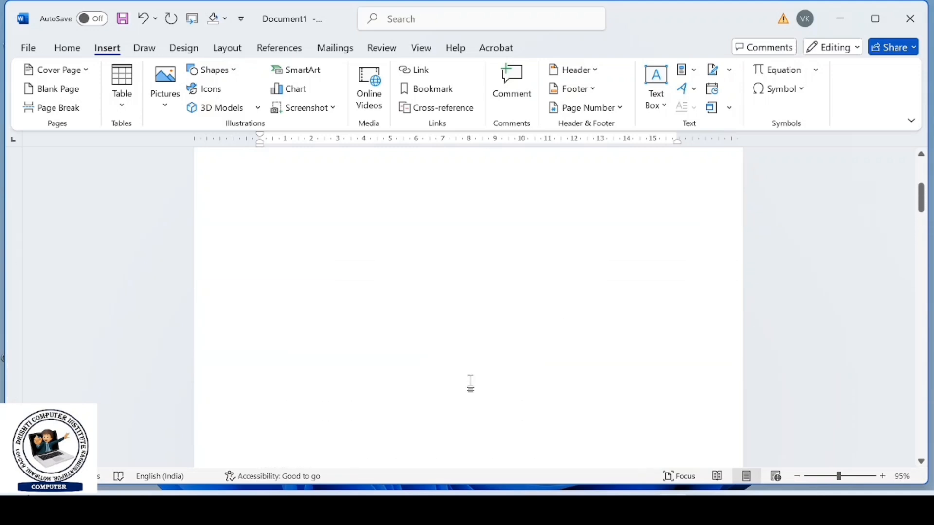
{"action": "scroll", "coordinate": [470, 383], "scroll_direction": "up", "scroll_amount": 5}
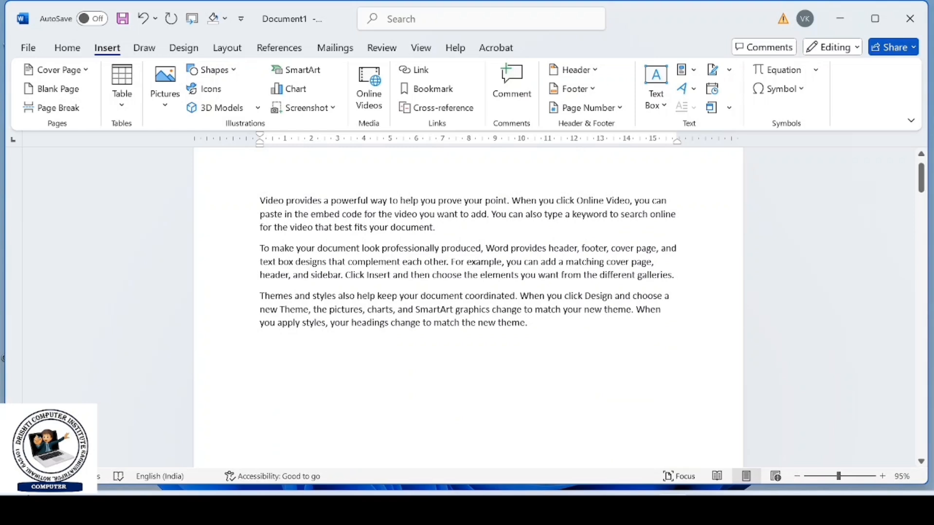
{"action": "left_click_drag", "start_coordinate": [259, 201], "coordinate": [539, 333]}
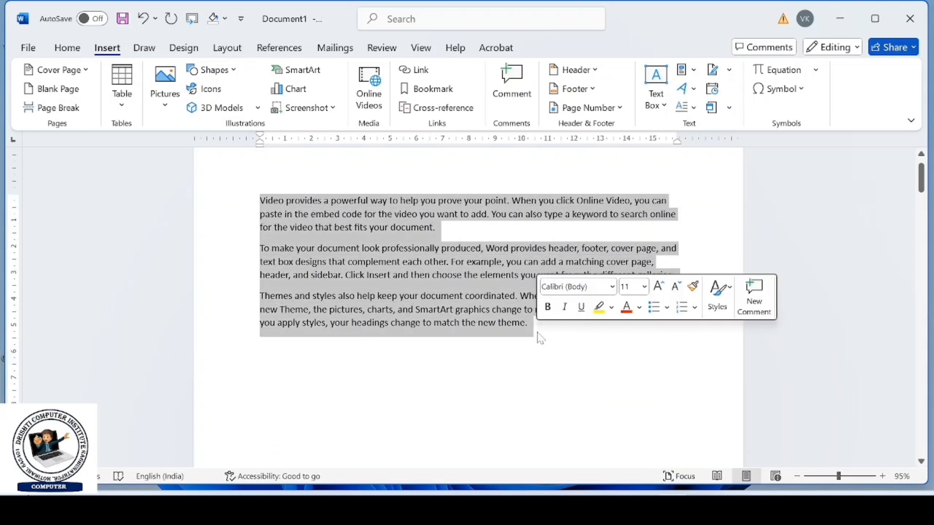
{"action": "key", "text": "Delete"}
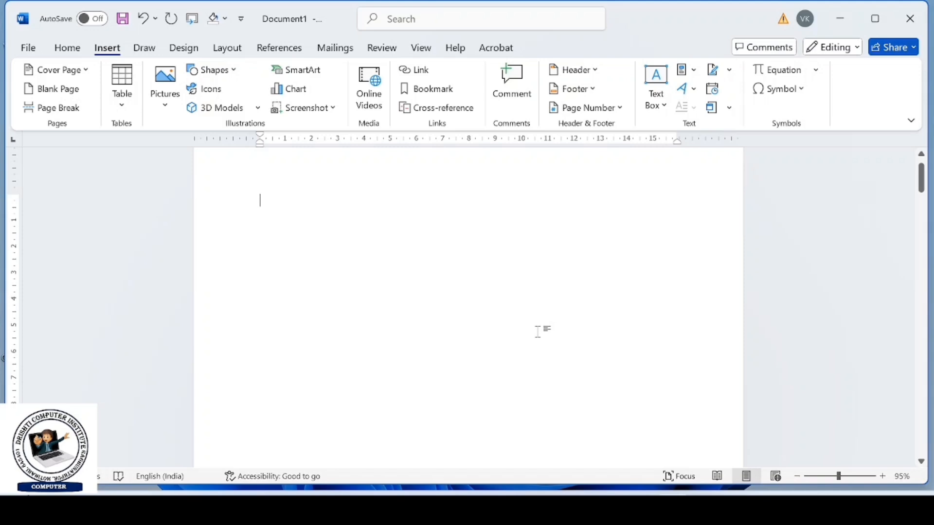
- Insert a table with 7 columns and 6 rows on the first page and stretch it to the text width
{"action": "left_click", "coordinate": [131, 112]}
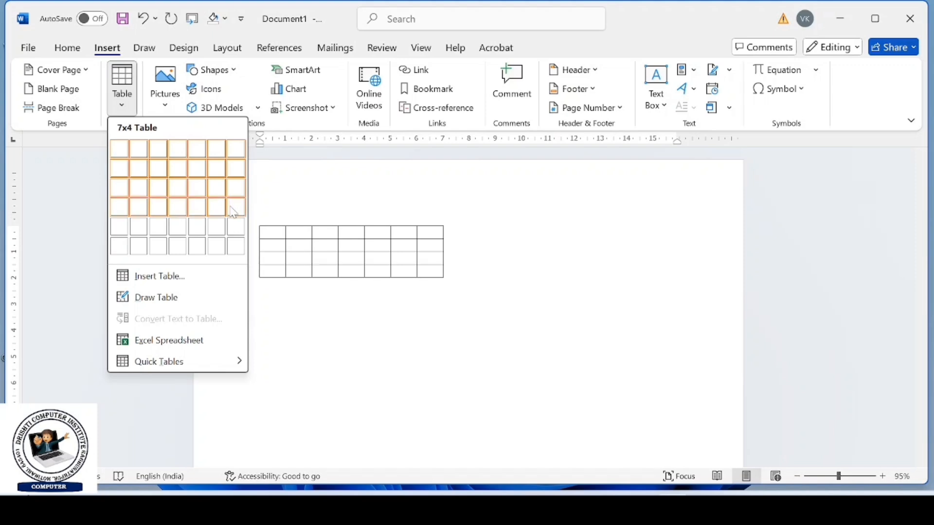
{"action": "left_click", "coordinate": [237, 250]}
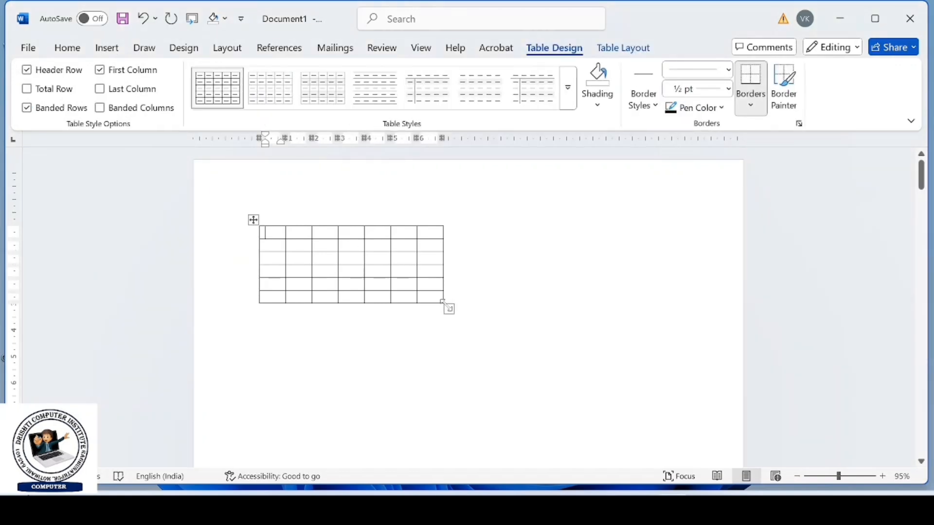
{"action": "left_click_drag", "start_coordinate": [446, 308], "coordinate": [690, 318]}
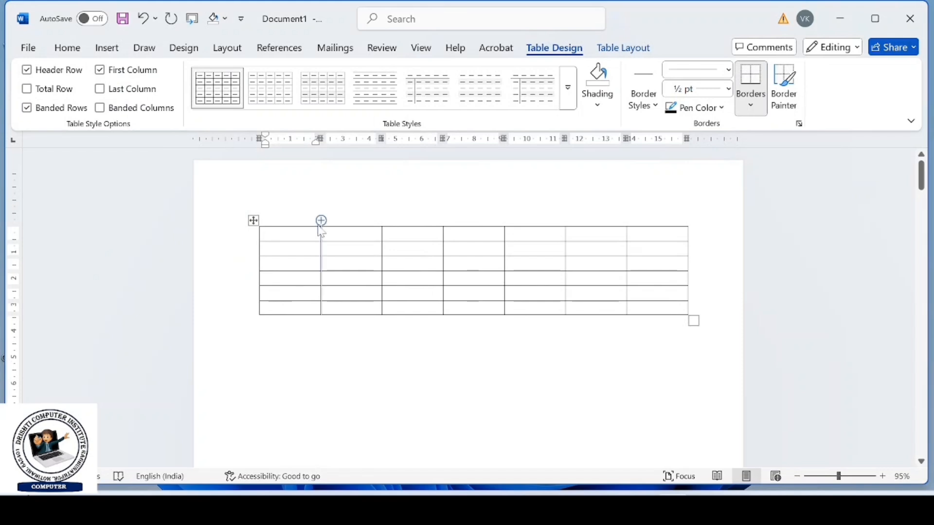
- Highlight the table's rows and its first column in turn to examine how rows and columns are laid out
{"action": "left_click_drag", "start_coordinate": [272, 233], "coordinate": [671, 232]}
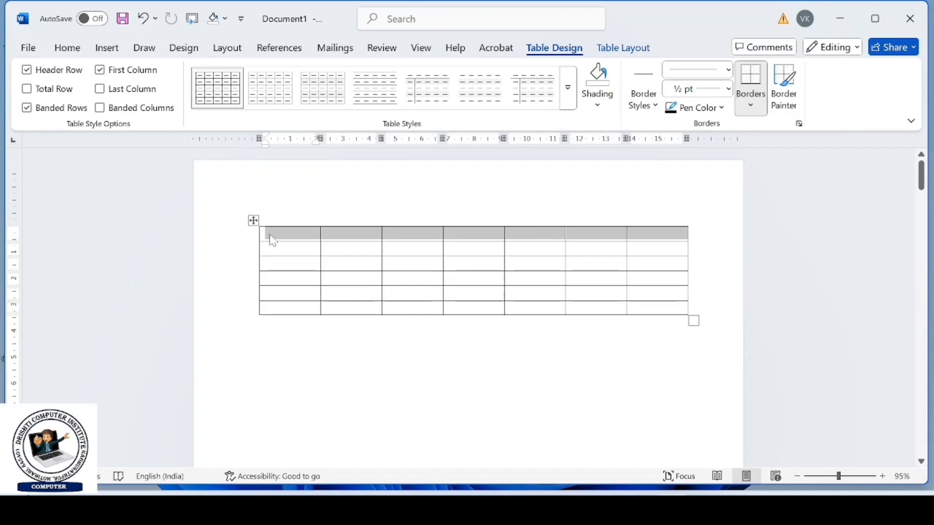
{"action": "left_click", "coordinate": [296, 224]}
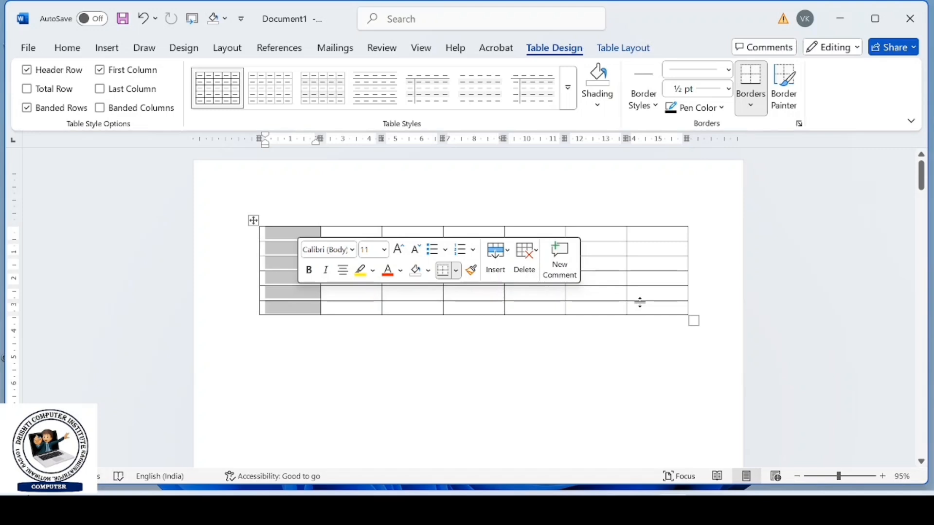
{"action": "left_click_drag", "start_coordinate": [269, 233], "coordinate": [599, 234]}
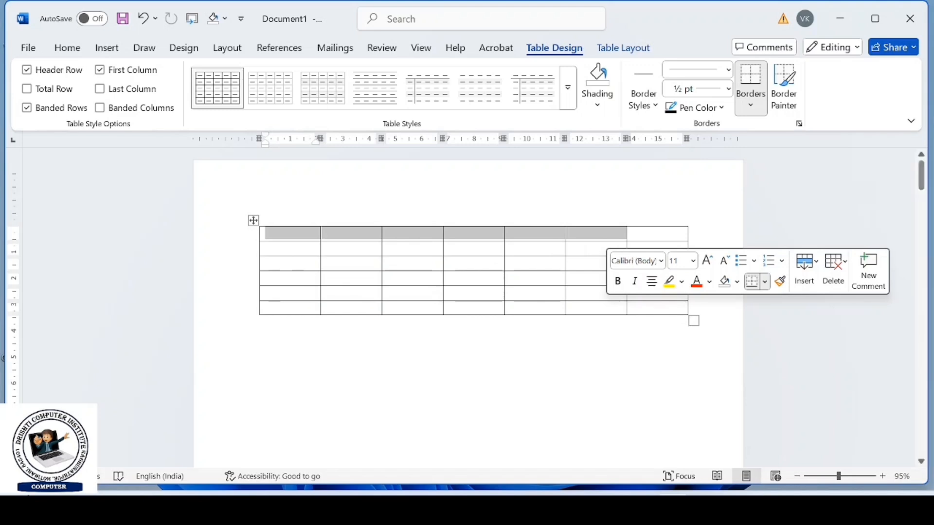
{"action": "left_click", "coordinate": [301, 248]}
{"action": "left_click_drag", "start_coordinate": [301, 248], "coordinate": [545, 263]}
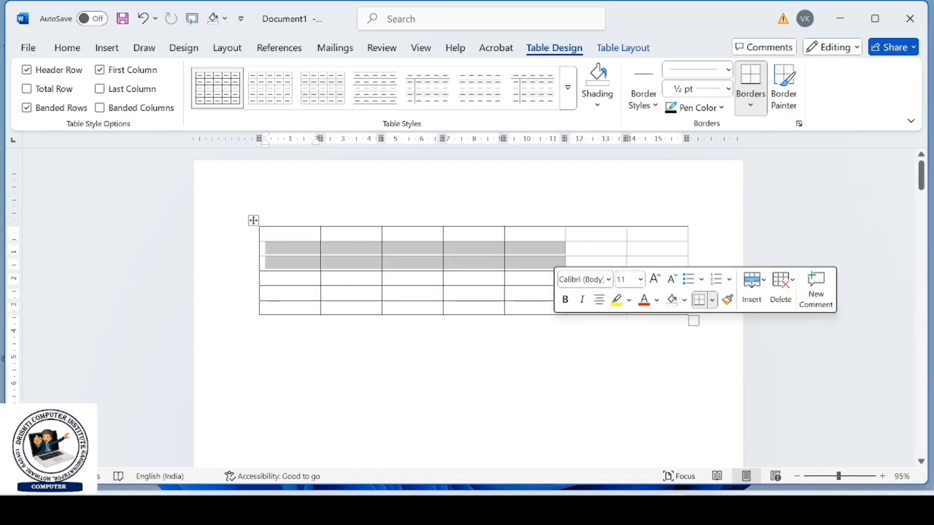
{"action": "left_click_drag", "start_coordinate": [287, 278], "coordinate": [656, 278]}
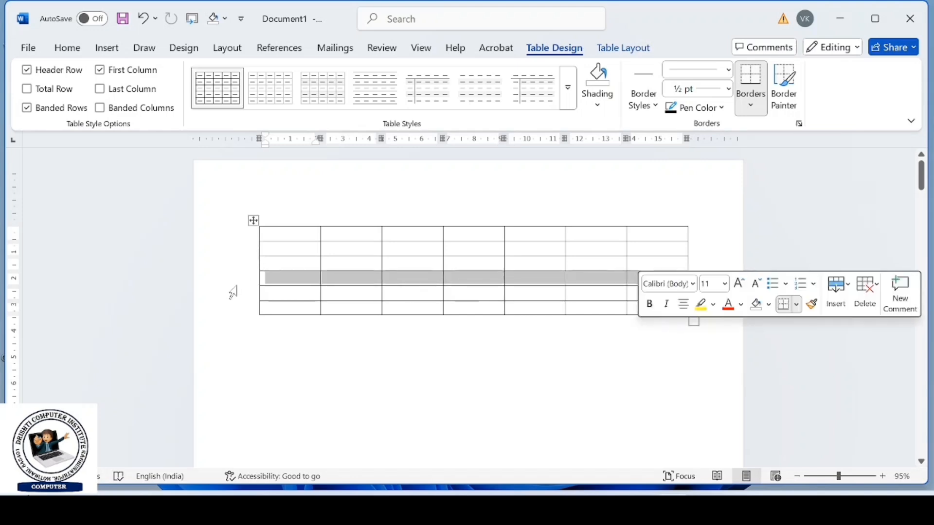
{"action": "left_click_drag", "start_coordinate": [272, 292], "coordinate": [657, 292]}
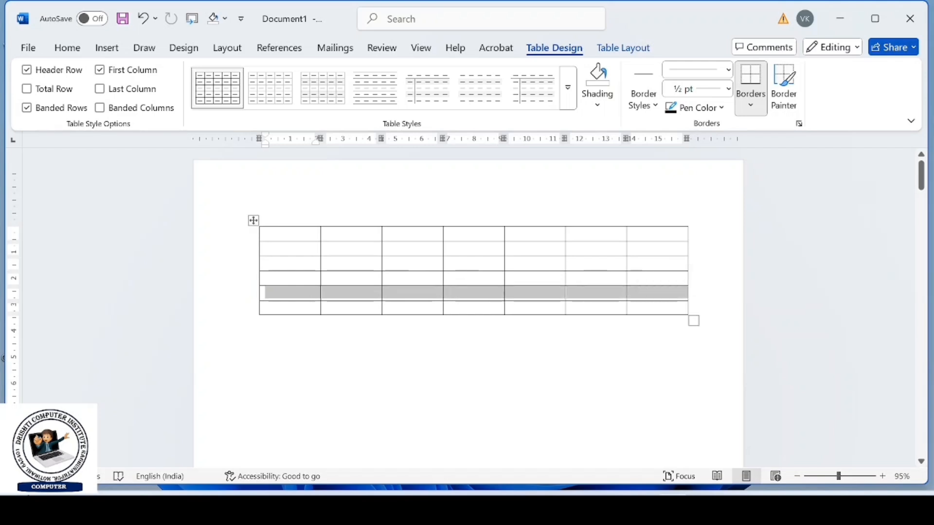
- Enter ggg in the table's first cell and move on to the third cell of the second row
{"action": "left_click", "coordinate": [287, 234]}
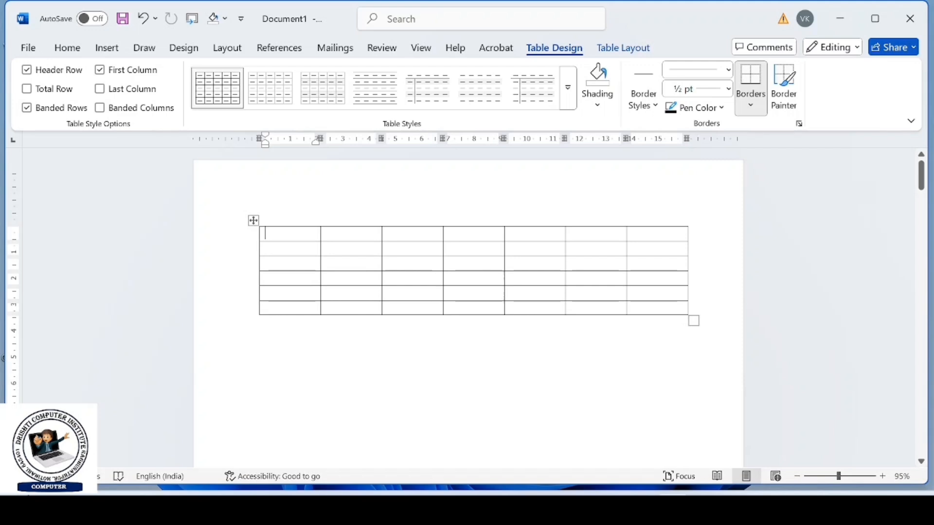
{"action": "type", "text": "ggg"}
{"action": "left_click", "coordinate": [366, 253]}
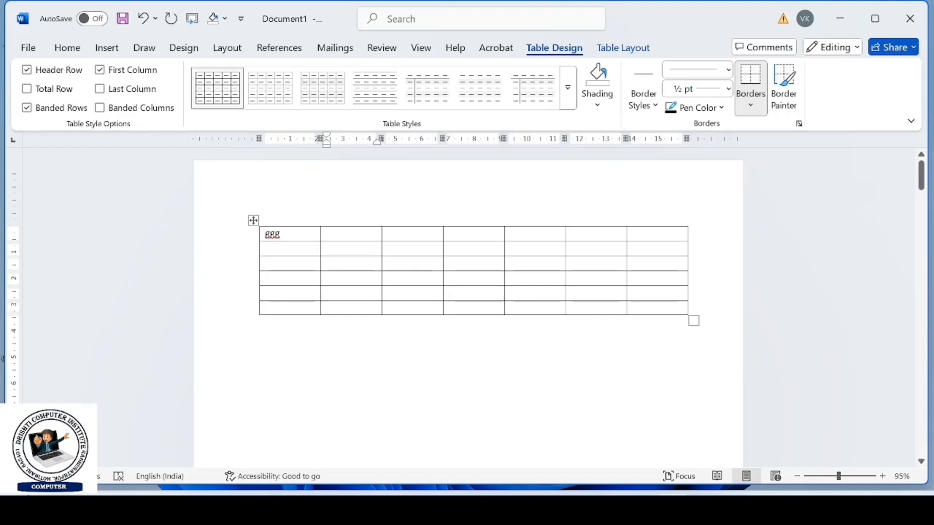
{"action": "key", "text": "Tab"}
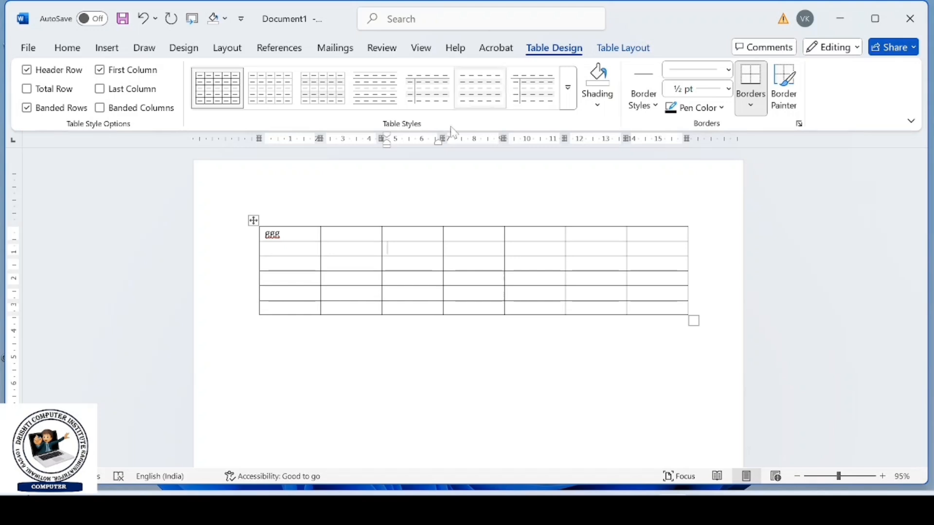
- Select the whole table and apply the Insert Table command to the selection
{"action": "left_click", "coordinate": [253, 220]}
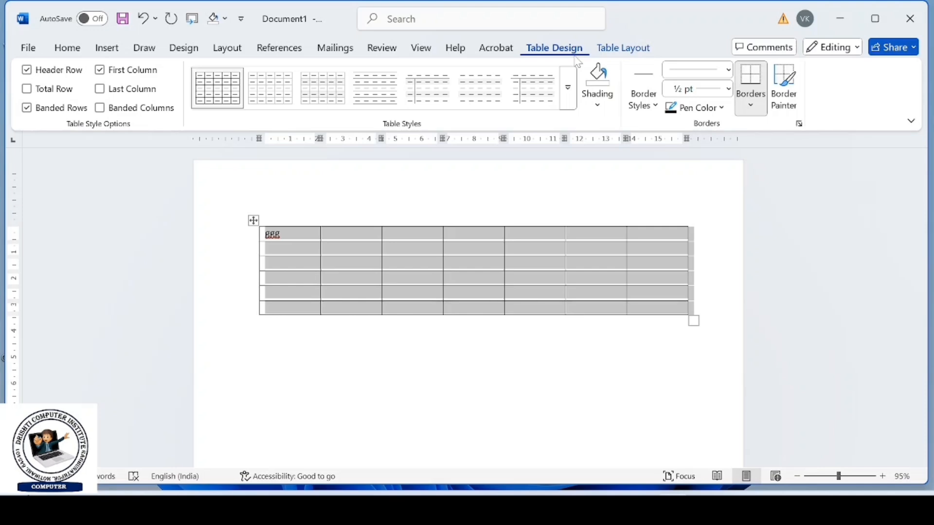
{"action": "left_click", "coordinate": [615, 54]}
{"action": "left_click", "coordinate": [551, 48]}
{"action": "left_click", "coordinate": [115, 48]}
{"action": "left_click", "coordinate": [123, 85]}
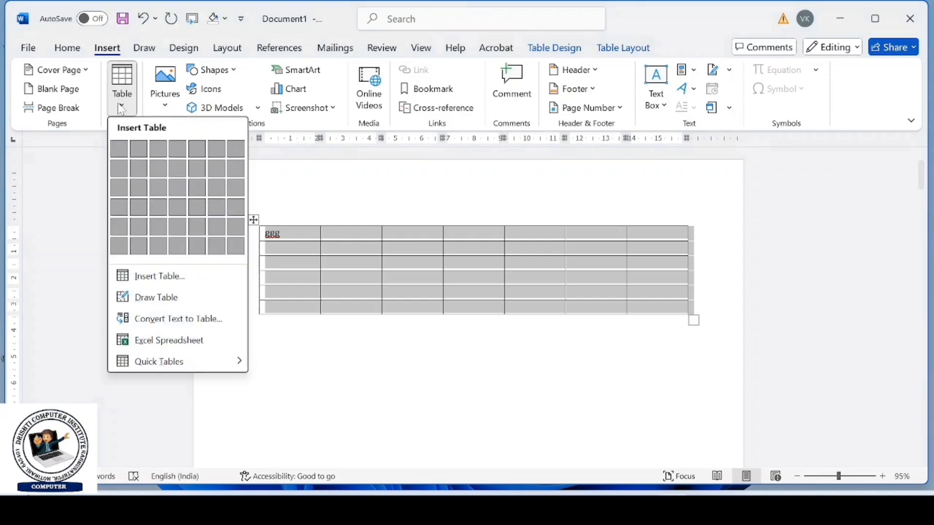
{"action": "left_click", "coordinate": [158, 276]}
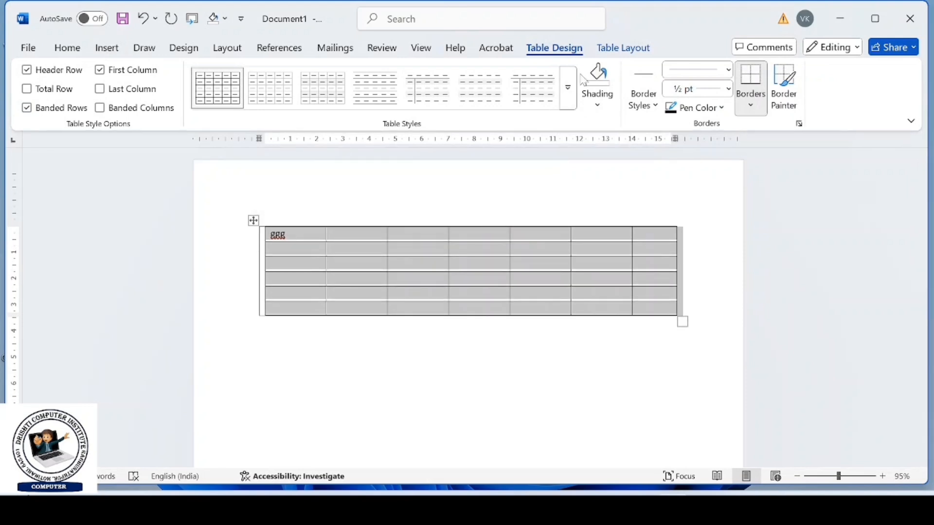
- Delete the entire table containing ggg from the first page
{"action": "left_click", "coordinate": [623, 47]}
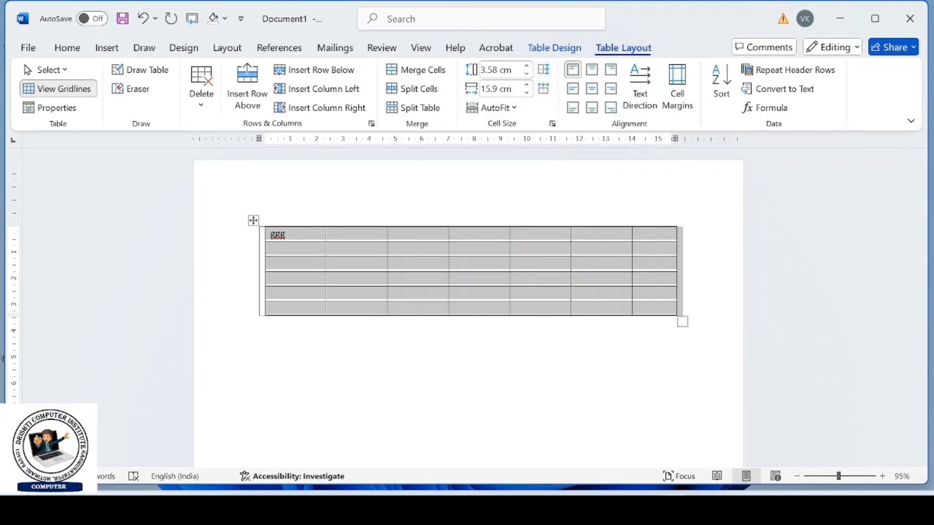
{"action": "left_click", "coordinate": [212, 105]}
{"action": "left_click", "coordinate": [225, 193]}
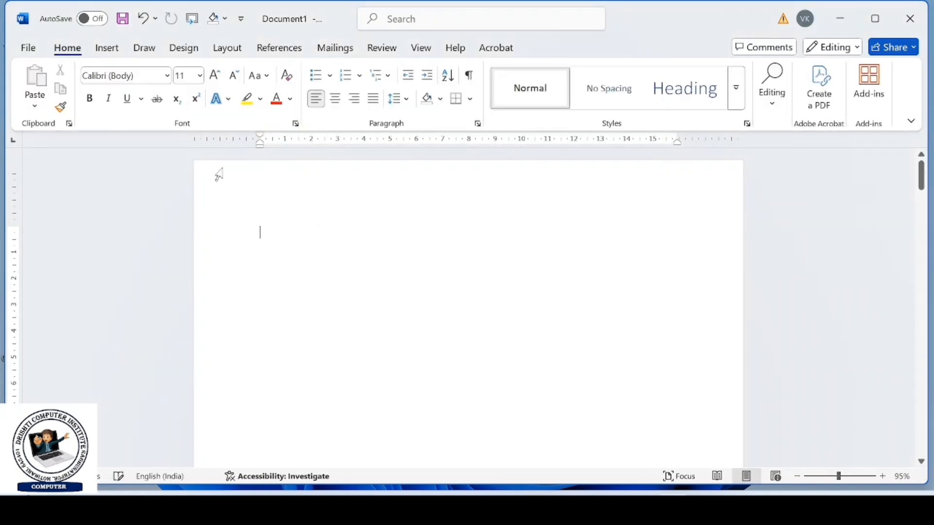
- Insert a table with 8 columns, 6 rows and a fixed column width of about 2 cm
{"action": "left_click", "coordinate": [107, 47]}
{"action": "left_click", "coordinate": [118, 99]}
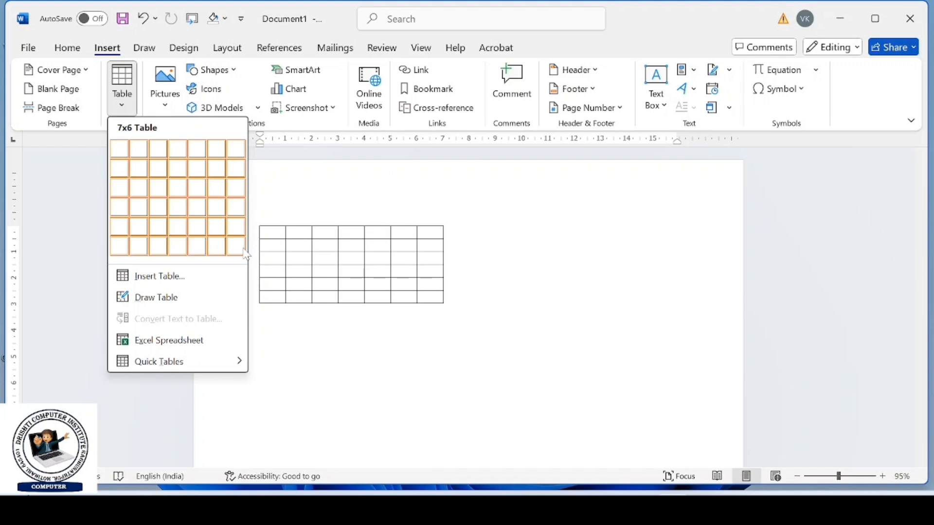
{"action": "left_click", "coordinate": [181, 276]}
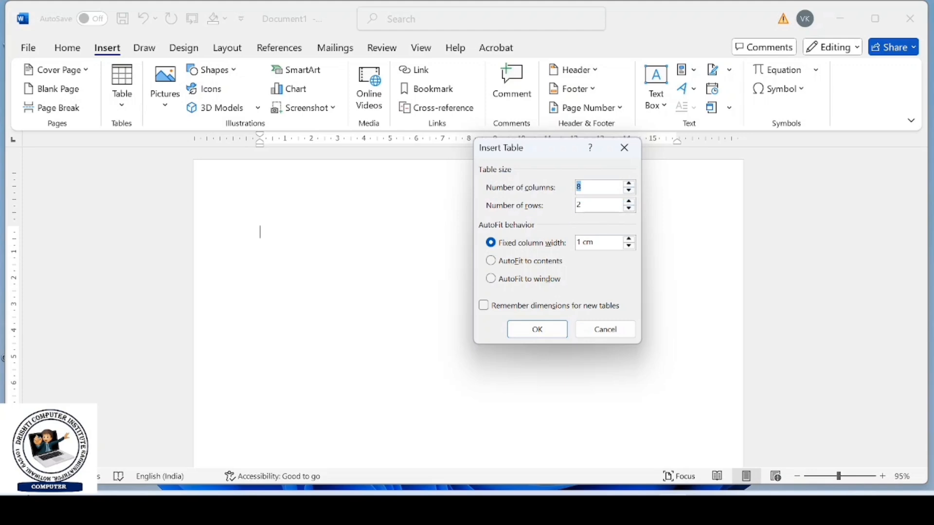
{"action": "left_click", "coordinate": [630, 201]}
{"action": "left_click", "coordinate": [629, 239]}
{"action": "left_click", "coordinate": [548, 330]}
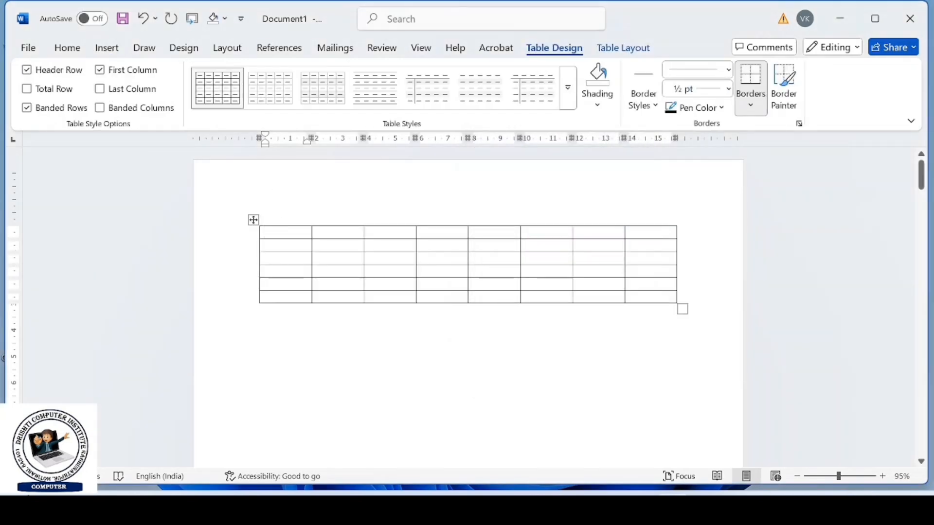
- Delete the entire table with 8 columns and 6 rows
{"action": "left_click", "coordinate": [107, 47]}
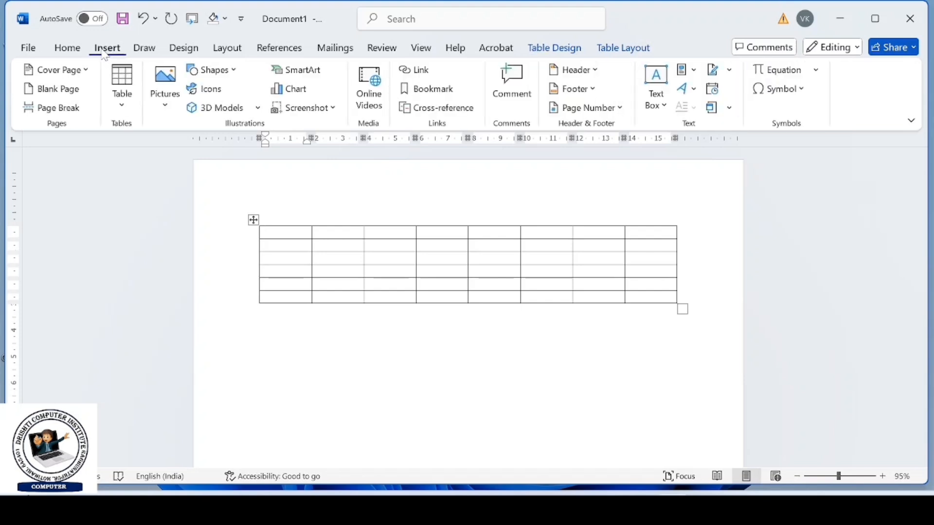
{"action": "left_click", "coordinate": [132, 109]}
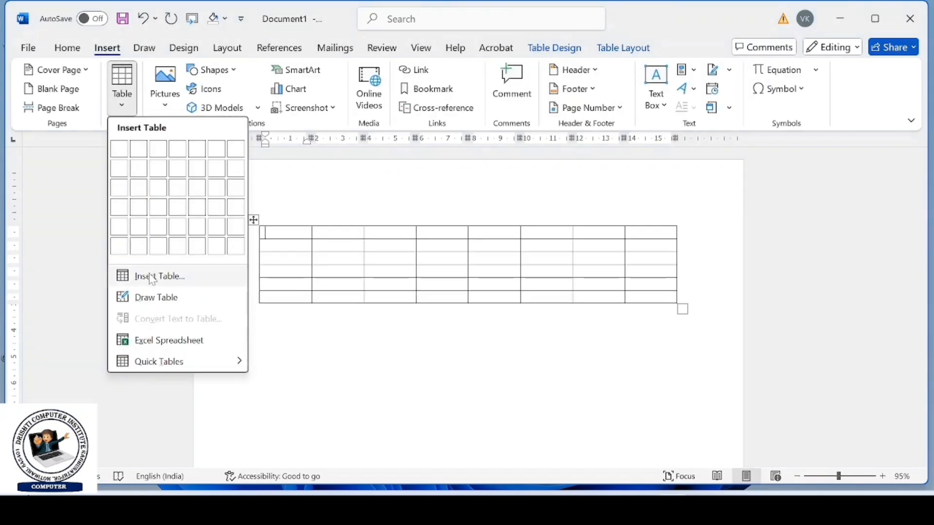
{"action": "left_click", "coordinate": [255, 225]}
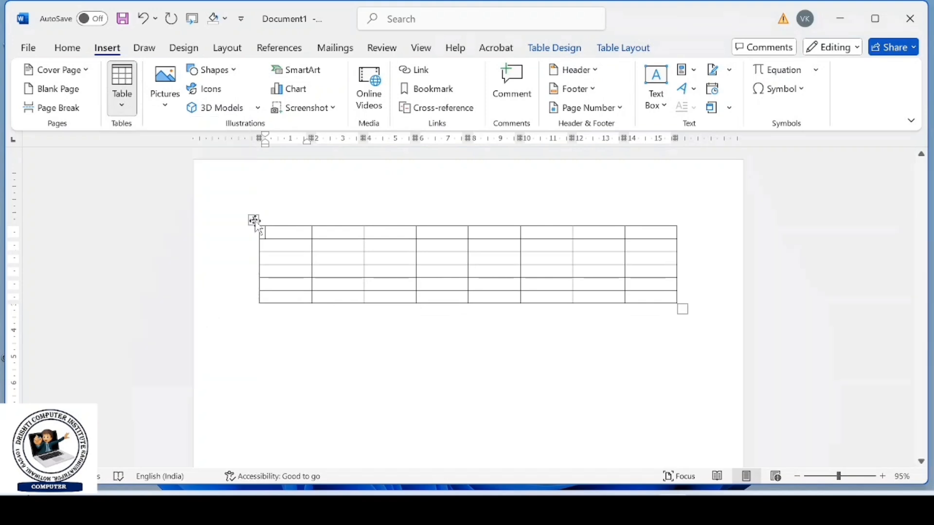
{"action": "left_click", "coordinate": [627, 48]}
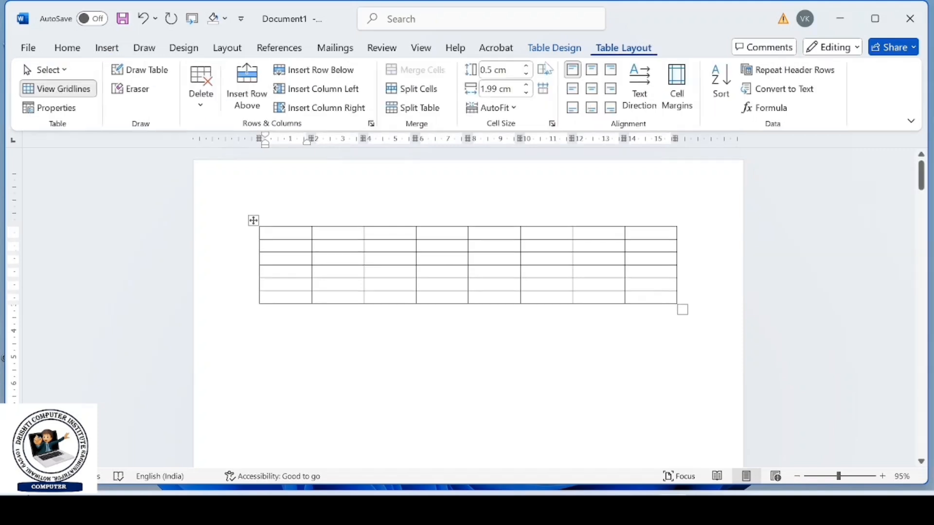
{"action": "left_click", "coordinate": [201, 99]}
{"action": "left_click", "coordinate": [239, 194]}
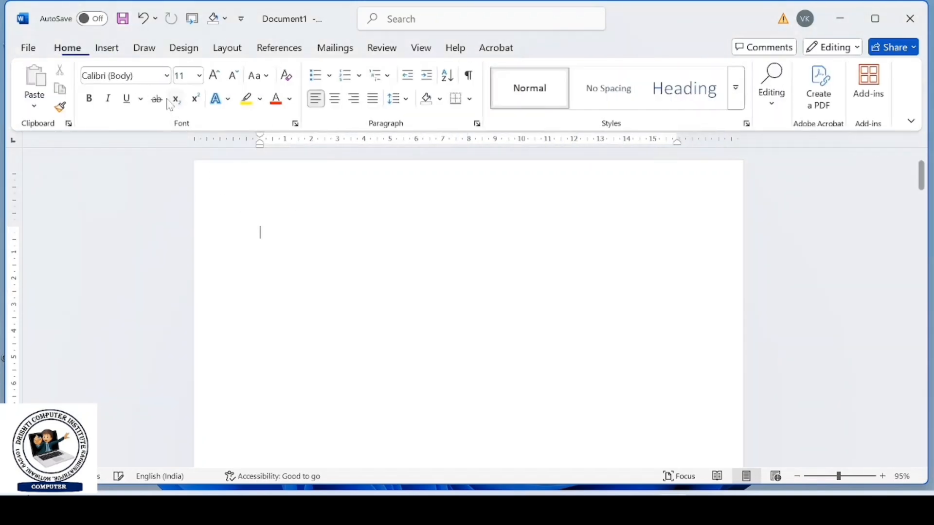
- Insert a table with 5 columns and 2 rows set to AutoFit to contents, and enter Gffggff in its first cell
{"action": "left_click", "coordinate": [108, 49]}
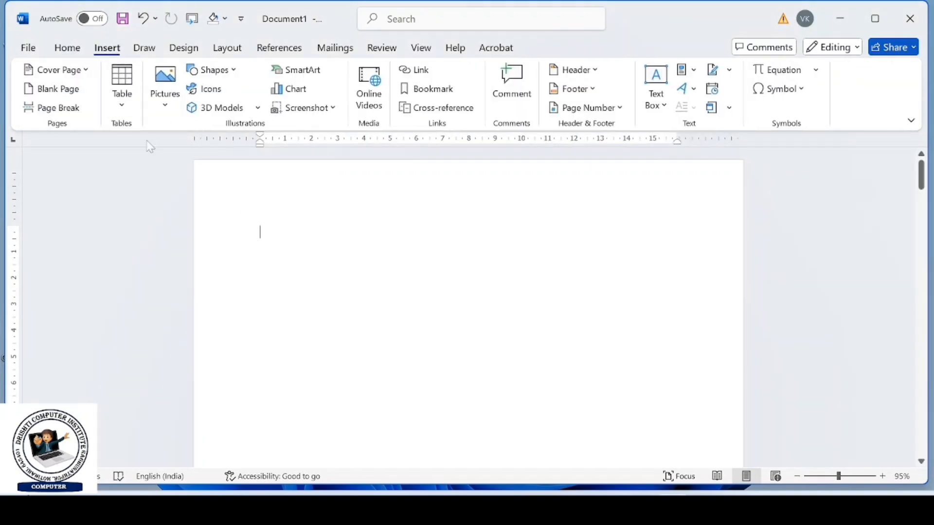
{"action": "left_click", "coordinate": [125, 103]}
{"action": "left_click", "coordinate": [168, 279]}
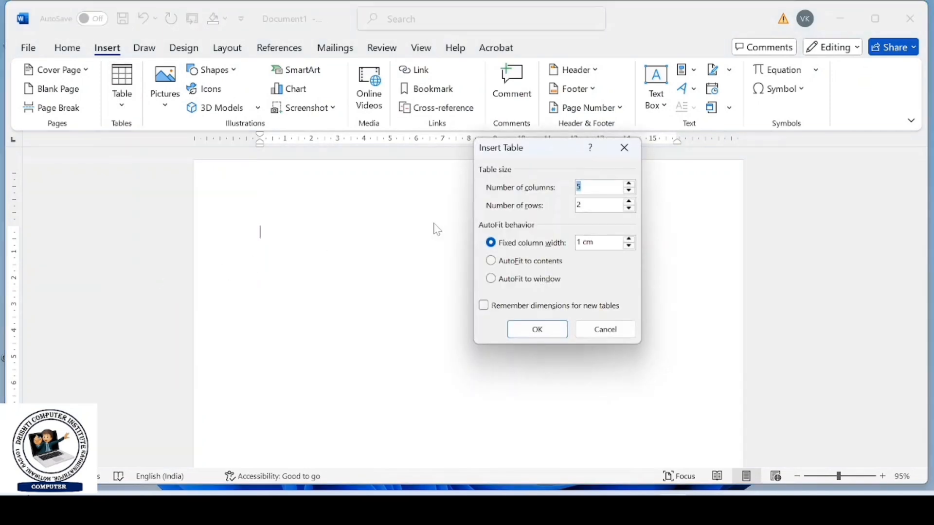
{"action": "left_click", "coordinate": [491, 261]}
{"action": "left_click", "coordinate": [536, 329]}
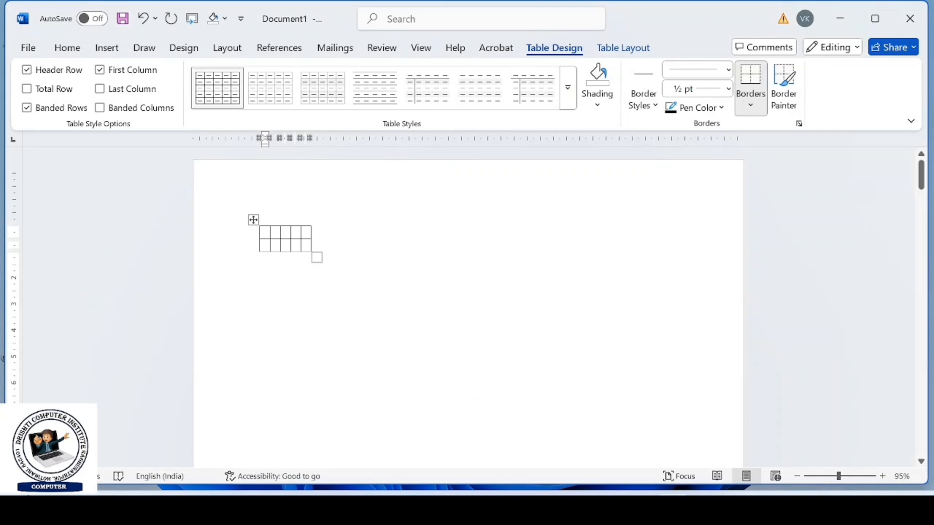
{"action": "type", "text": "Gffggff"}
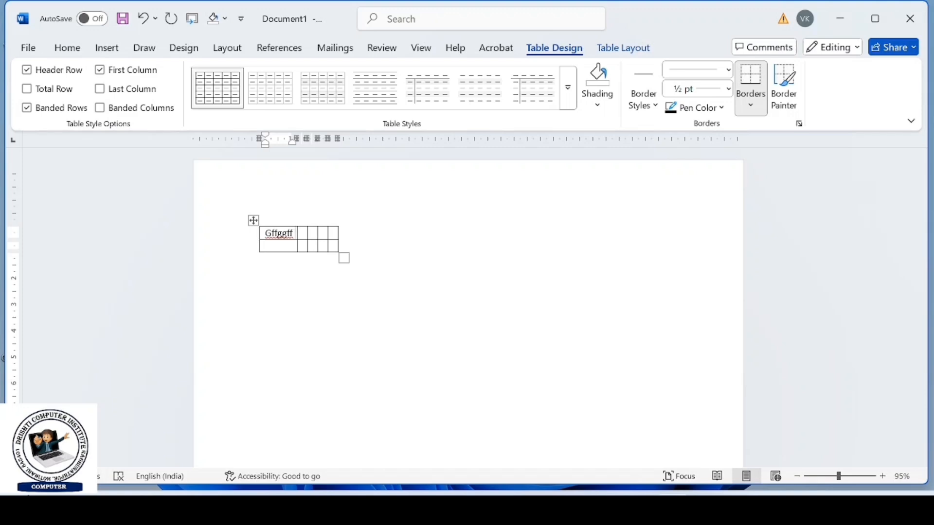
- Delete the entire table containing Gffggff
{"action": "left_click", "coordinate": [253, 220]}
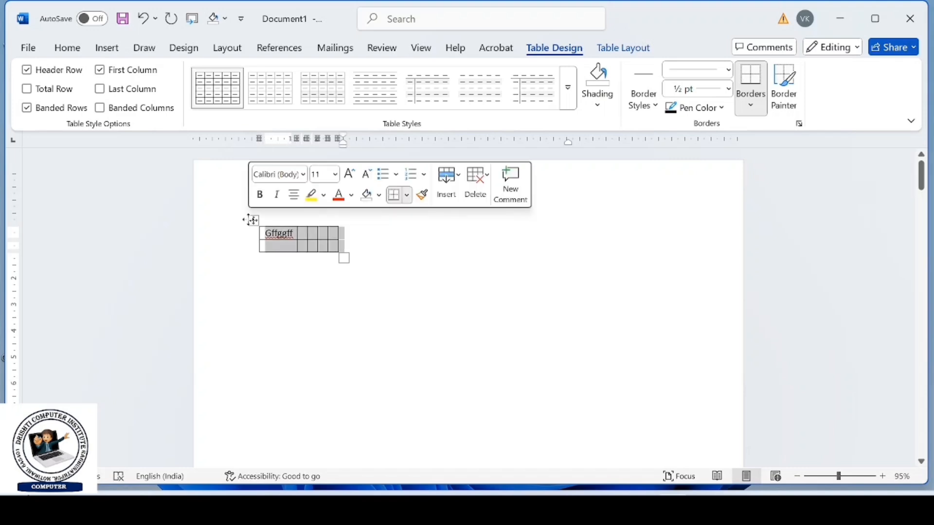
{"action": "left_click", "coordinate": [602, 55]}
{"action": "left_click", "coordinate": [201, 90]}
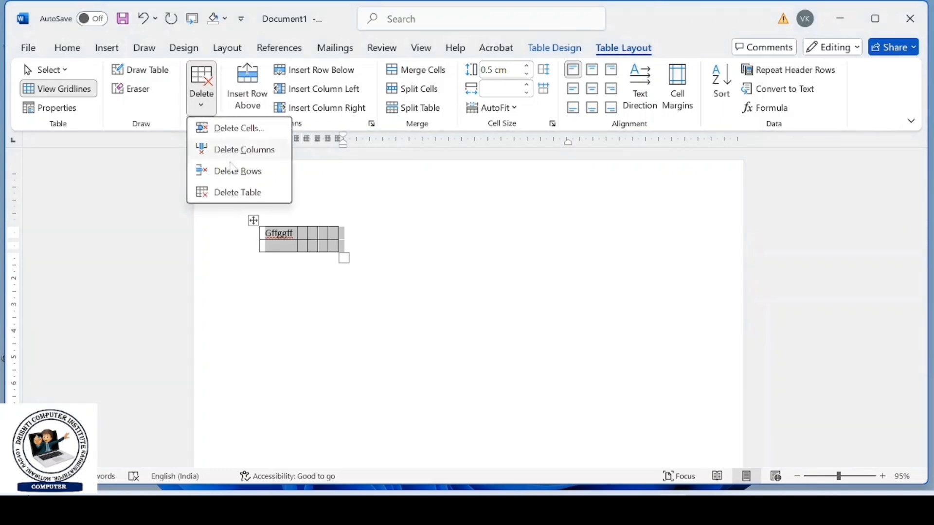
{"action": "left_click", "coordinate": [227, 191]}
- Insert a table with 3 columns and 2 rows set to AutoFit to window
{"action": "left_click", "coordinate": [109, 53]}
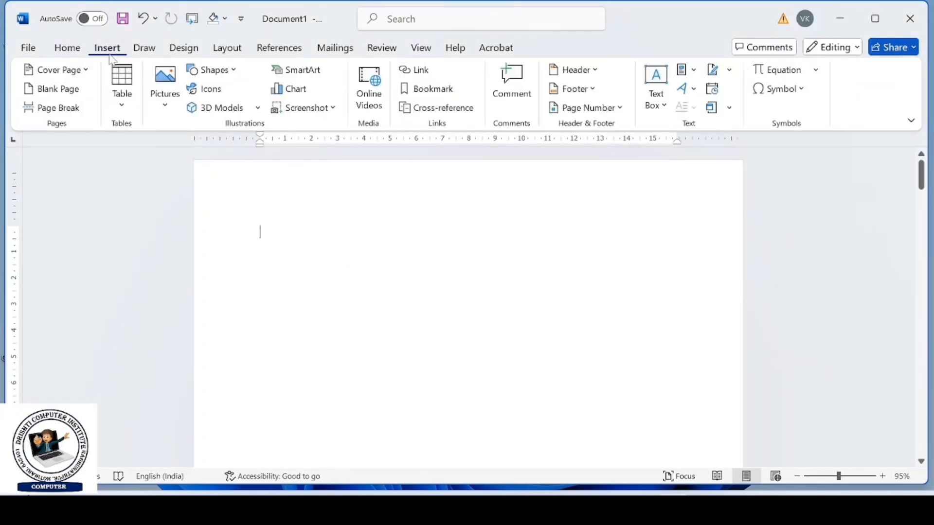
{"action": "left_click", "coordinate": [123, 90]}
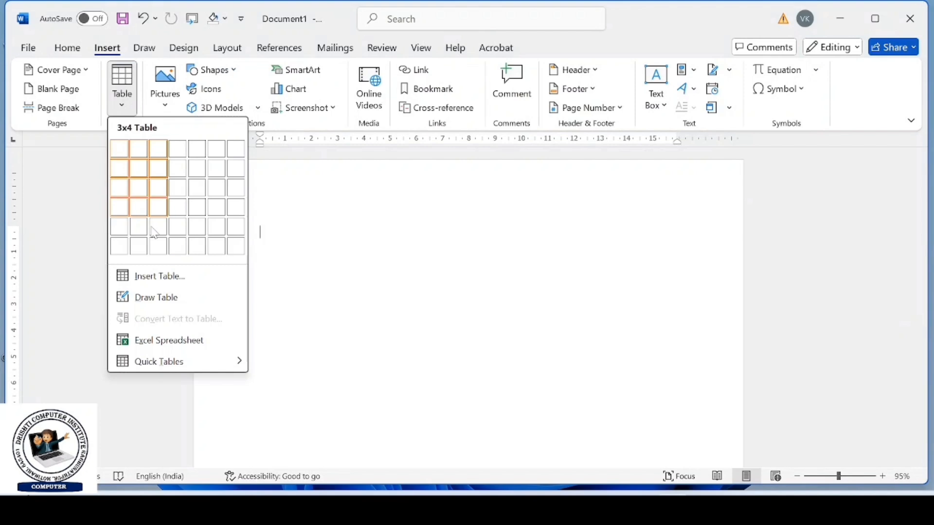
{"action": "left_click", "coordinate": [154, 283]}
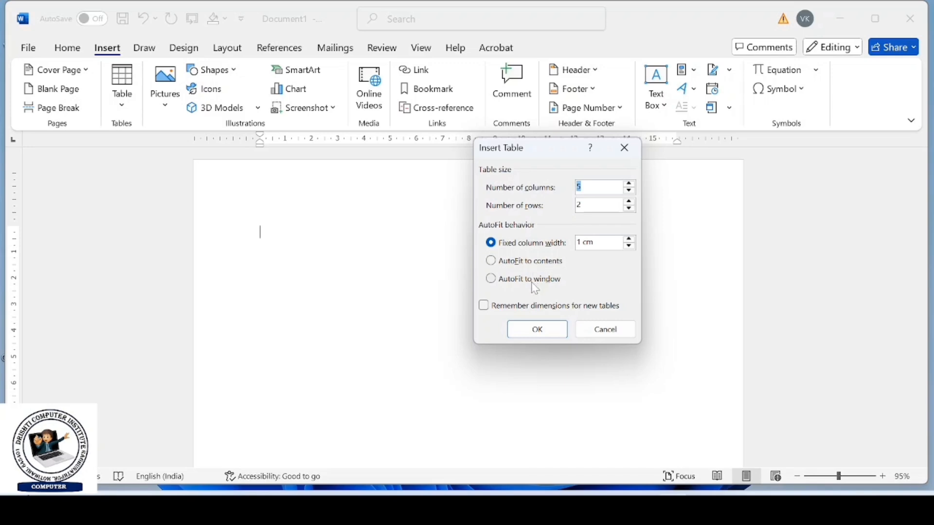
{"action": "left_click", "coordinate": [492, 280]}
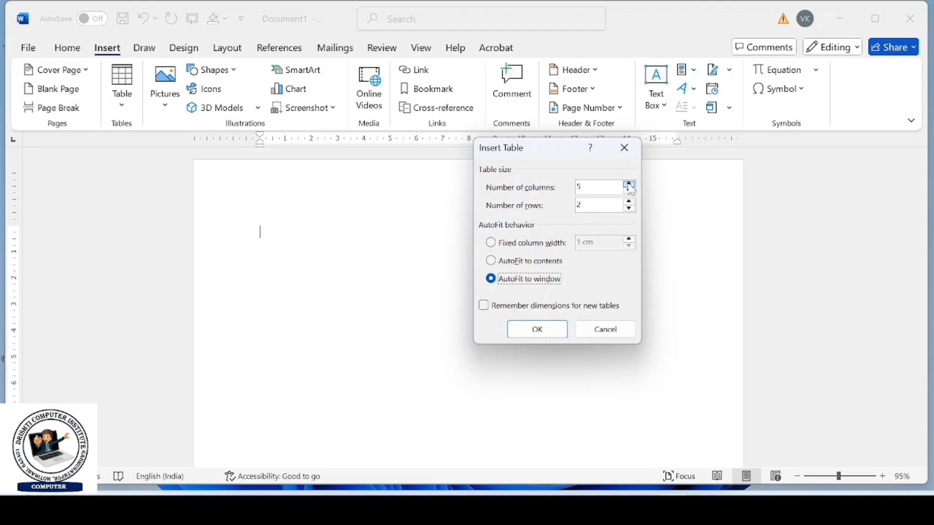
{"action": "left_click", "coordinate": [629, 191]}
{"action": "left_click", "coordinate": [628, 191]}
{"action": "left_click", "coordinate": [629, 191]}
{"action": "left_click", "coordinate": [631, 205]}
{"action": "left_click", "coordinate": [629, 184]}
{"action": "left_click", "coordinate": [537, 330]}
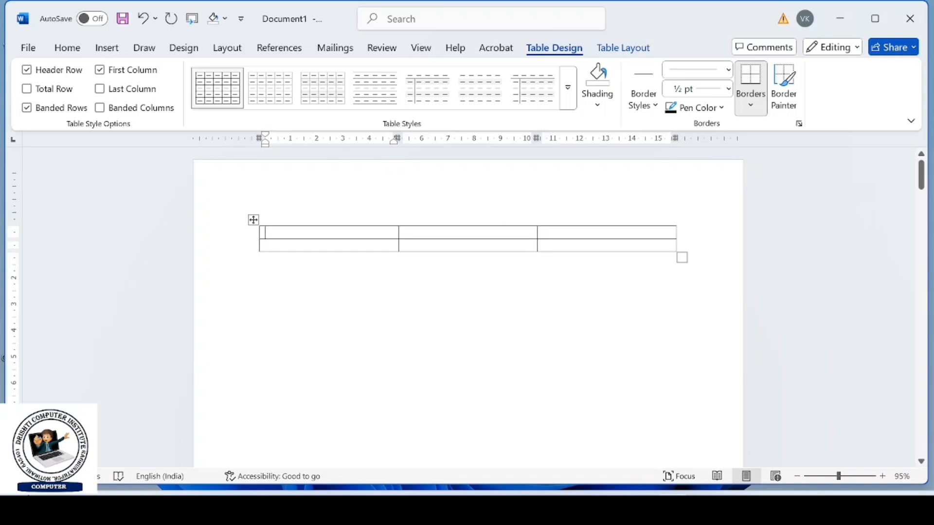
{"action": "left_click", "coordinate": [107, 54]}
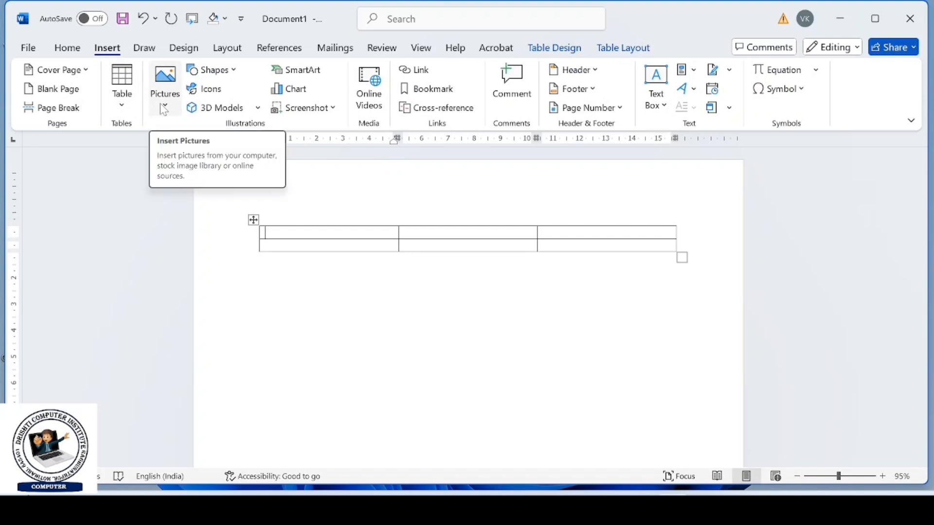
{"action": "left_click", "coordinate": [164, 108]}
{"action": "left_click", "coordinate": [122, 103]}
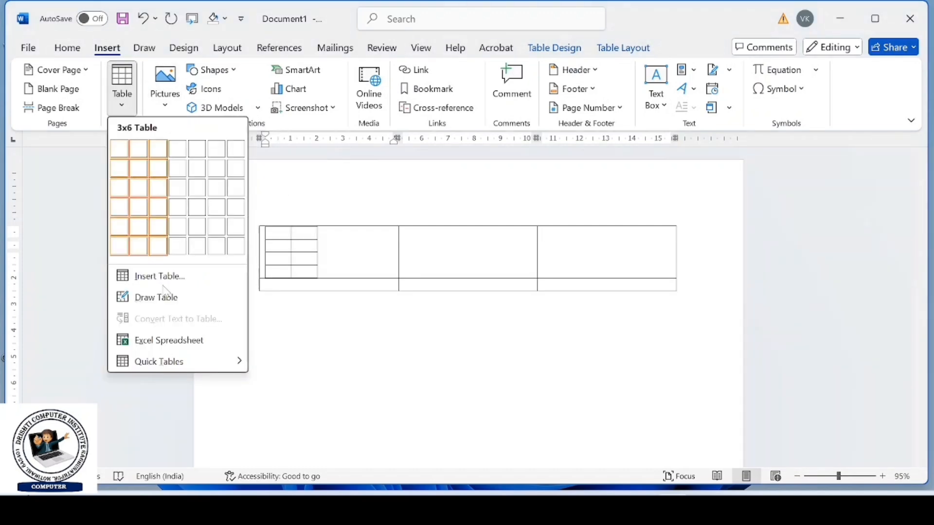
{"action": "left_click", "coordinate": [174, 276]}
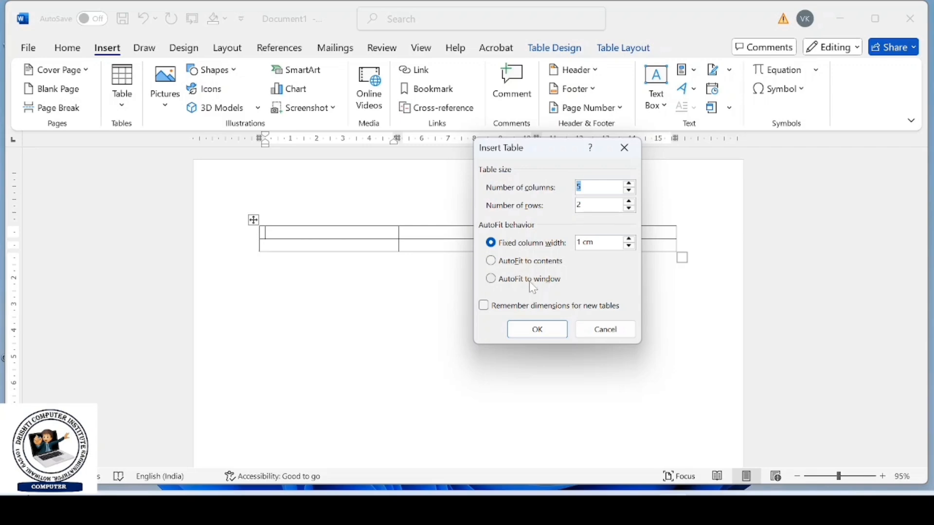
{"action": "left_click", "coordinate": [592, 334]}
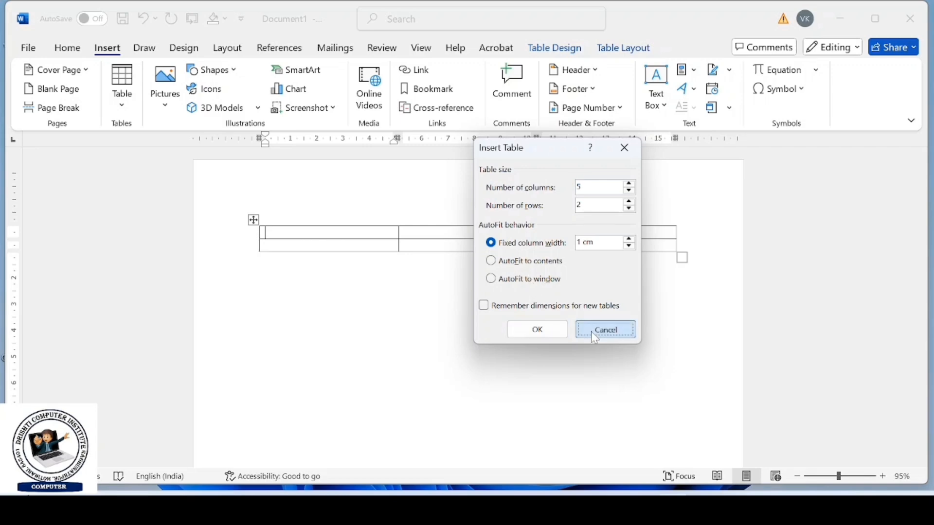
- Delete the entire table with 3 columns and 2 rows
{"action": "left_click", "coordinate": [253, 220]}
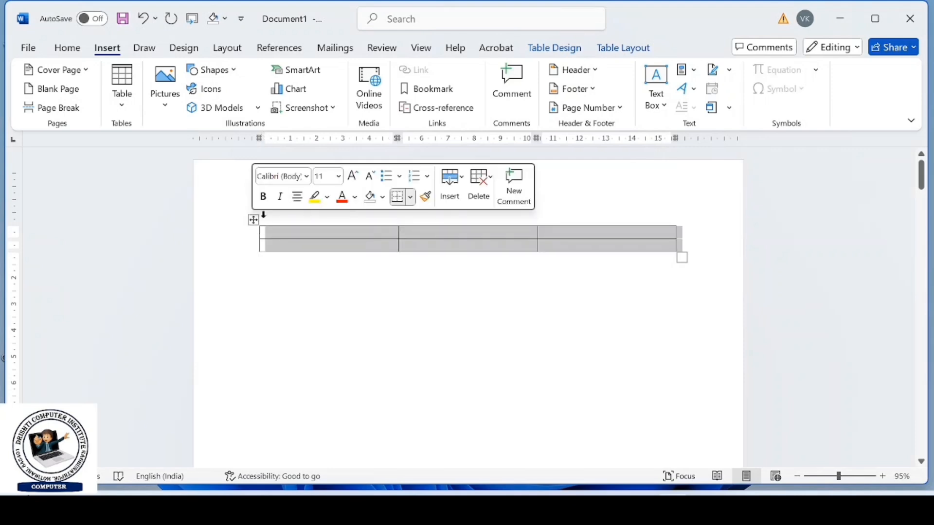
{"action": "left_click", "coordinate": [606, 47]}
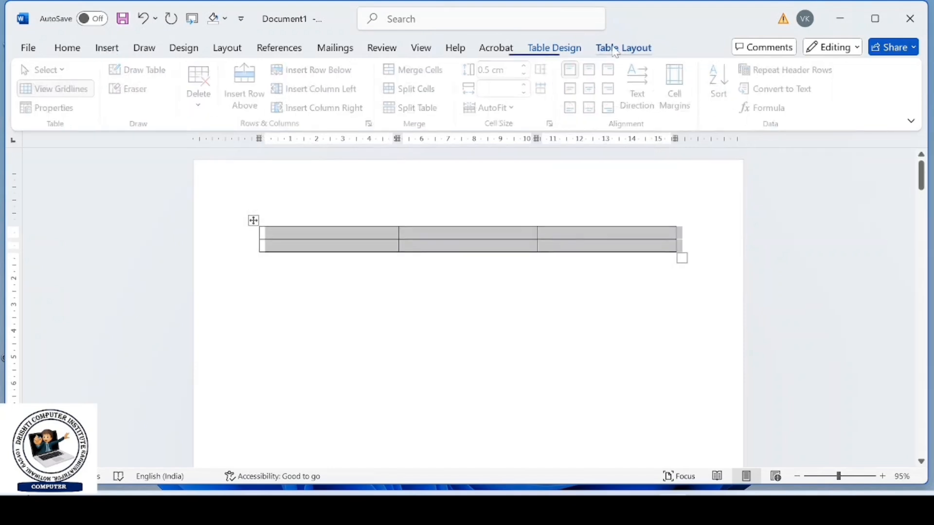
{"action": "left_click", "coordinate": [201, 94]}
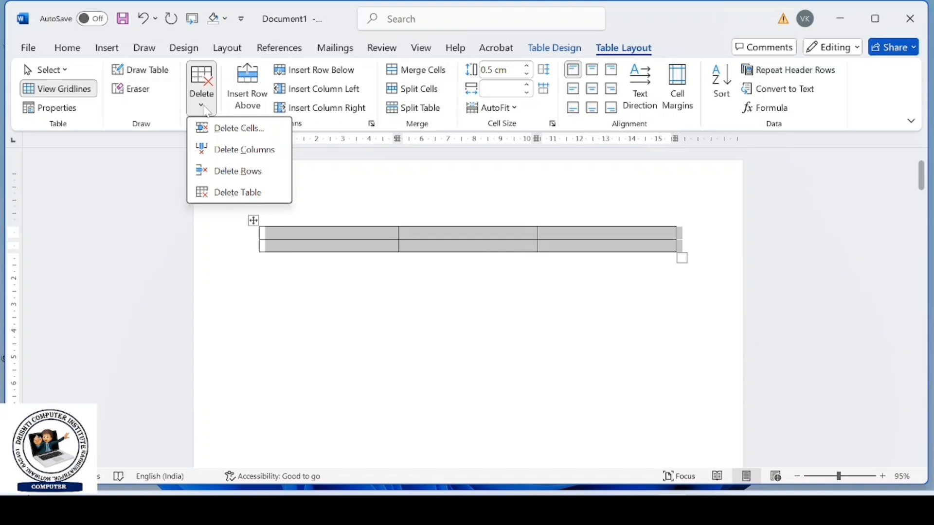
{"action": "left_click", "coordinate": [225, 190]}
- Draw a table outline about 15.4 cm wide and 4.1 cm high, and divide it with four horizontal lines into five rows
{"action": "left_click", "coordinate": [111, 49]}
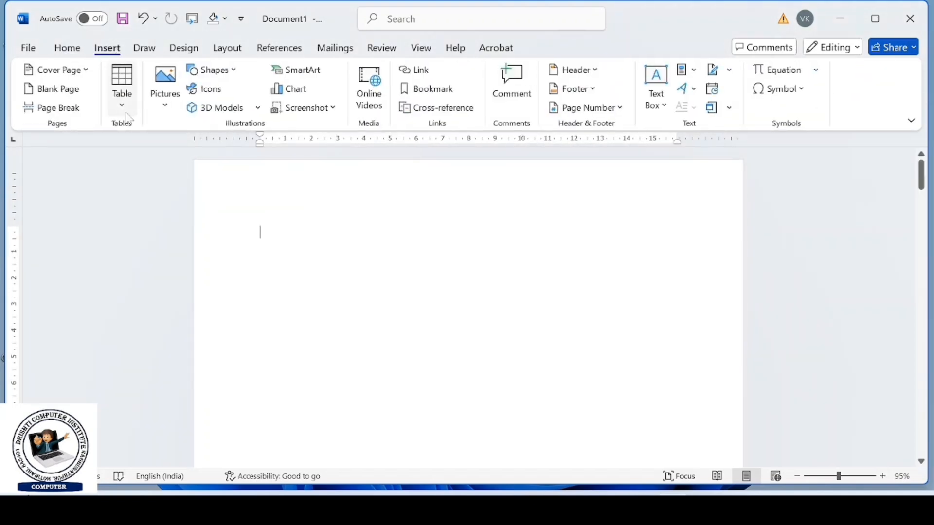
{"action": "left_click", "coordinate": [122, 90]}
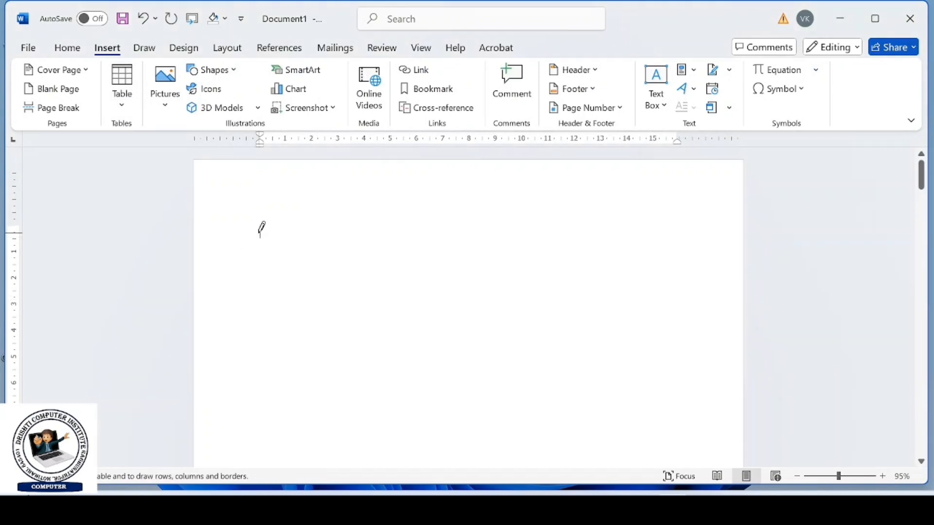
{"action": "mouse_move", "coordinate": [259, 233]}
{"action": "left_mouse_down"}
{"action": "mouse_move", "coordinate": [261, 317]}
{"action": "mouse_move", "coordinate": [579, 345]}
{"action": "mouse_move", "coordinate": [663, 335]}
{"action": "left_mouse_up"}
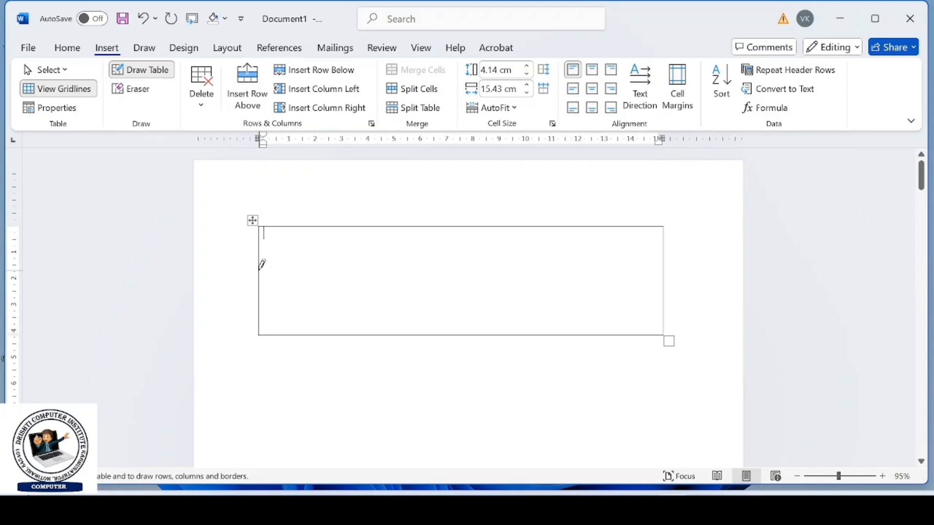
{"action": "left_click_drag", "start_coordinate": [261, 266], "coordinate": [615, 271]}
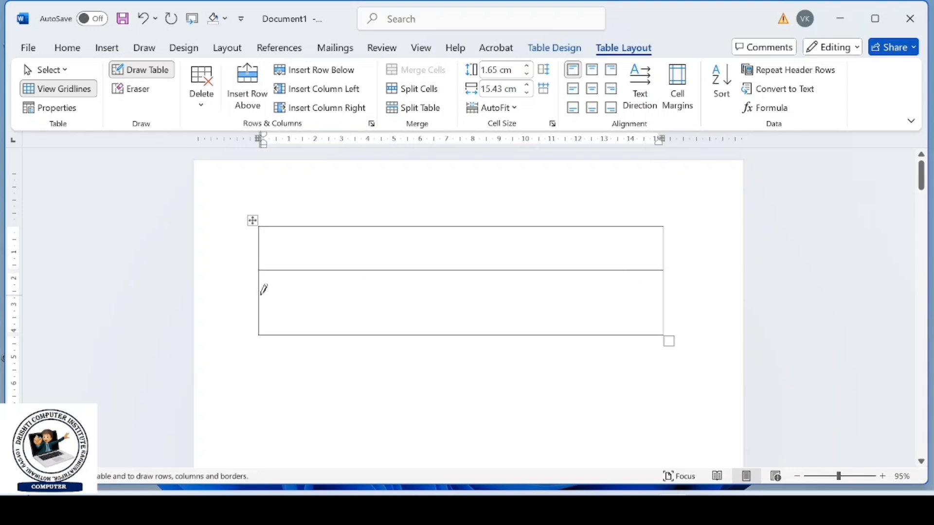
{"action": "left_click_drag", "start_coordinate": [264, 290], "coordinate": [498, 294]}
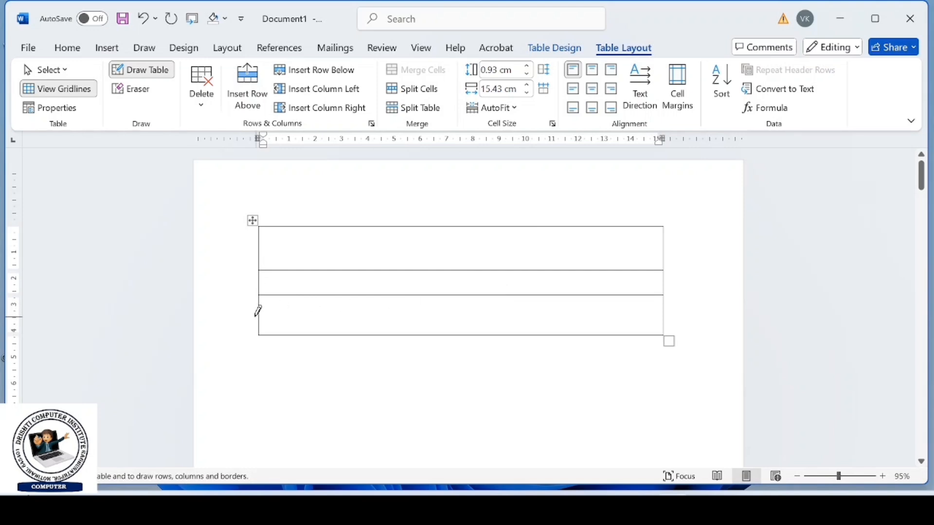
{"action": "mouse_move", "coordinate": [258, 311]}
{"action": "left_mouse_down"}
{"action": "mouse_move", "coordinate": [372, 305]}
{"action": "mouse_move", "coordinate": [623, 317]}
{"action": "left_mouse_up"}
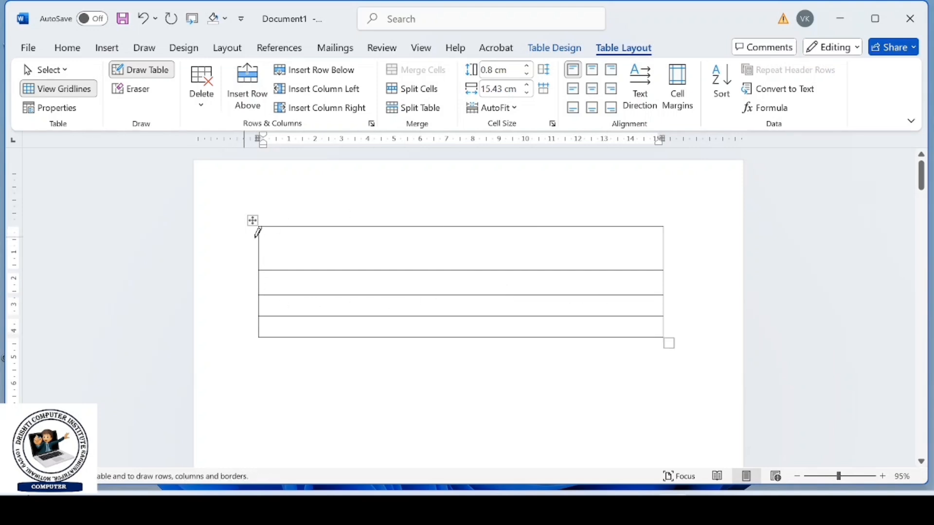
{"action": "left_click_drag", "start_coordinate": [261, 235], "coordinate": [640, 243]}
- Draw three full-height vertical lines through the hand-drawn table to form four columns, and finish drawing
{"action": "left_click_drag", "start_coordinate": [384, 217], "coordinate": [362, 341]}
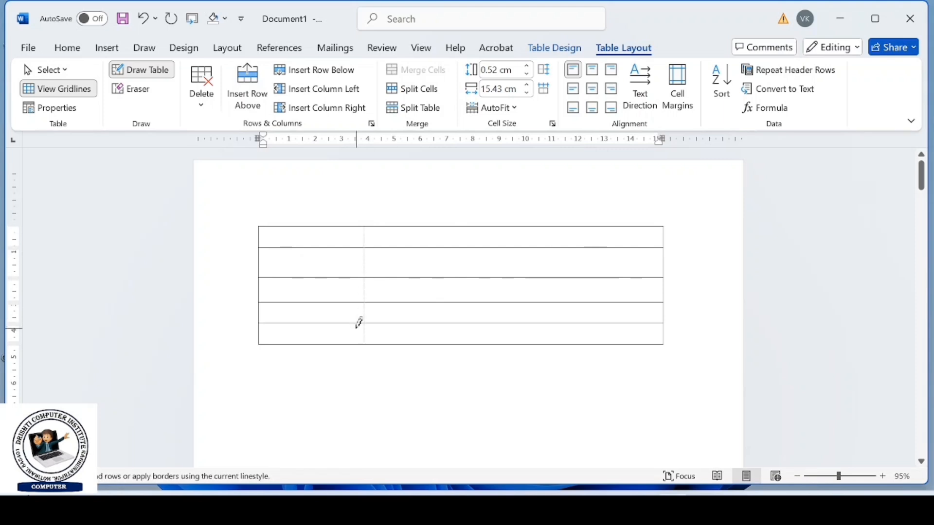
{"action": "left_click_drag", "start_coordinate": [480, 223], "coordinate": [480, 344]}
{"action": "mouse_move", "coordinate": [578, 221]}
{"action": "left_mouse_down"}
{"action": "mouse_move", "coordinate": [565, 338]}
{"action": "mouse_move", "coordinate": [578, 345]}
{"action": "left_mouse_up"}
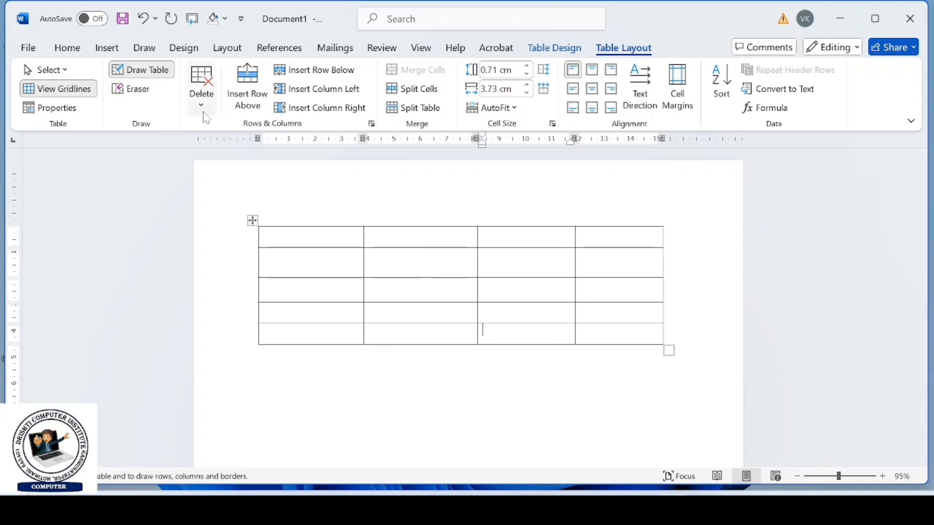
{"action": "key", "text": "Escape"}
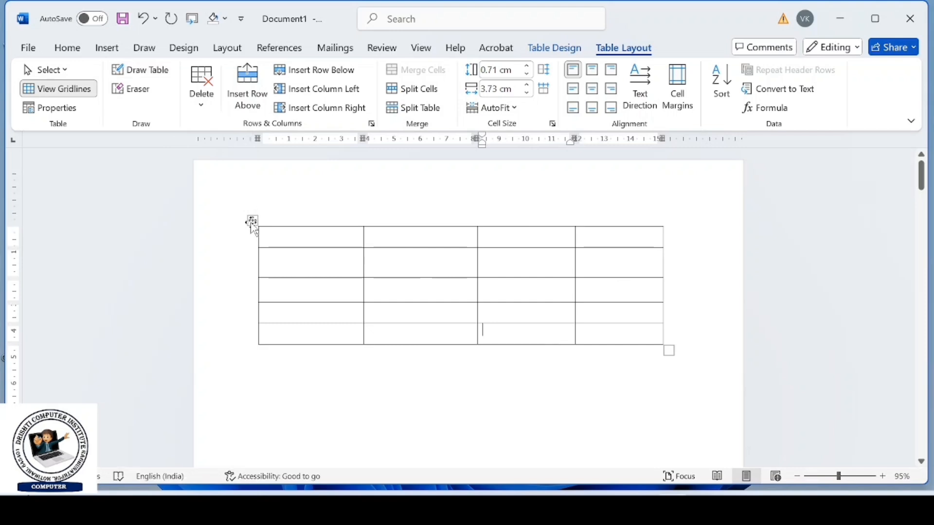
- Delete the entire hand-drawn table
{"action": "left_click", "coordinate": [252, 221]}
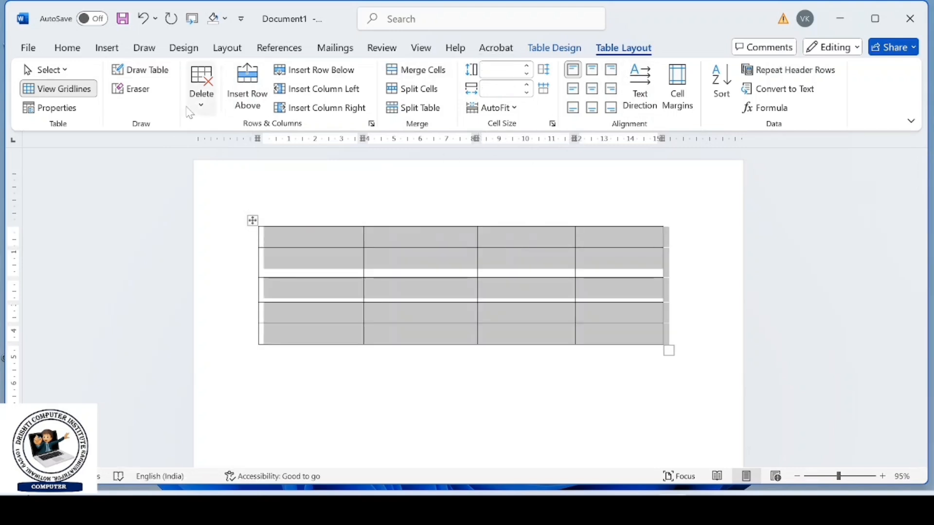
{"action": "left_click", "coordinate": [201, 97]}
{"action": "left_click", "coordinate": [236, 191]}
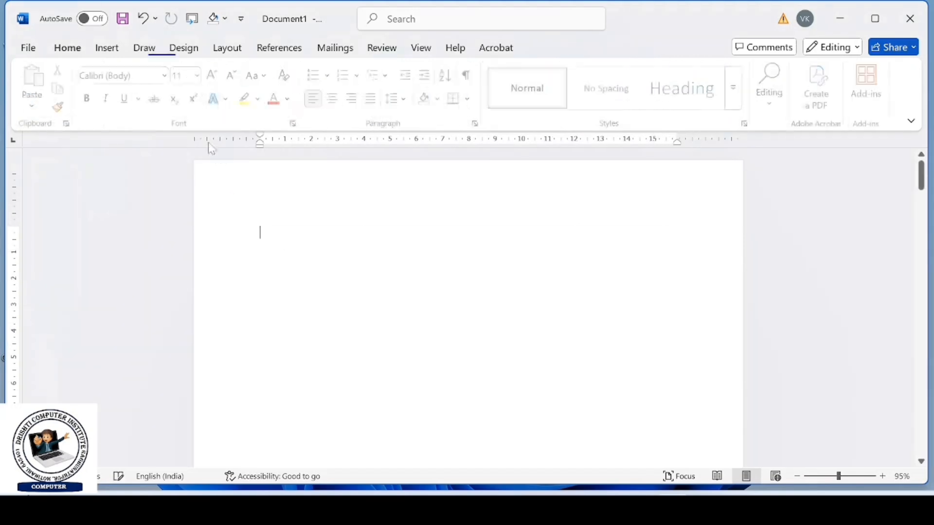
- Enter the tab-separated headings Name, Roll, Clas, Mob and Adress, with three first names on separate lines below
{"action": "left_click", "coordinate": [107, 47]}
{"action": "left_click", "coordinate": [122, 90]}
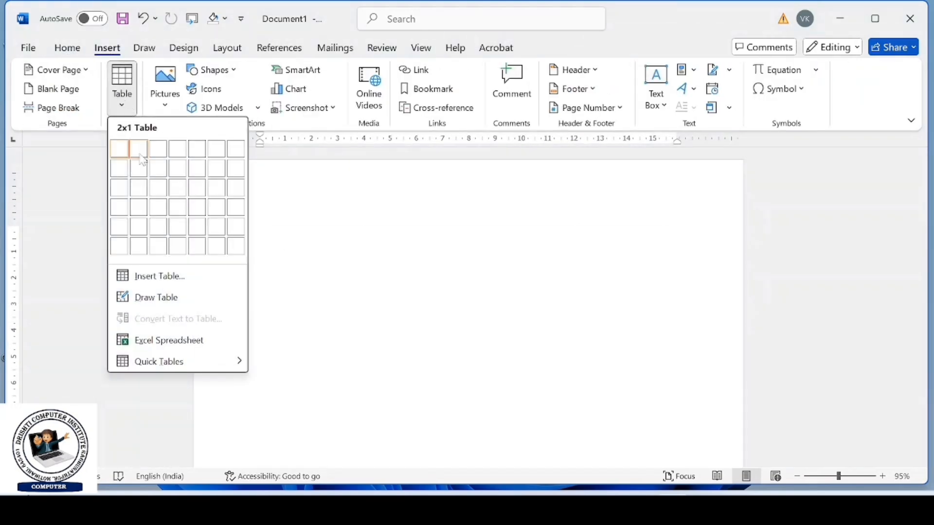
{"action": "left_click", "coordinate": [273, 265]}
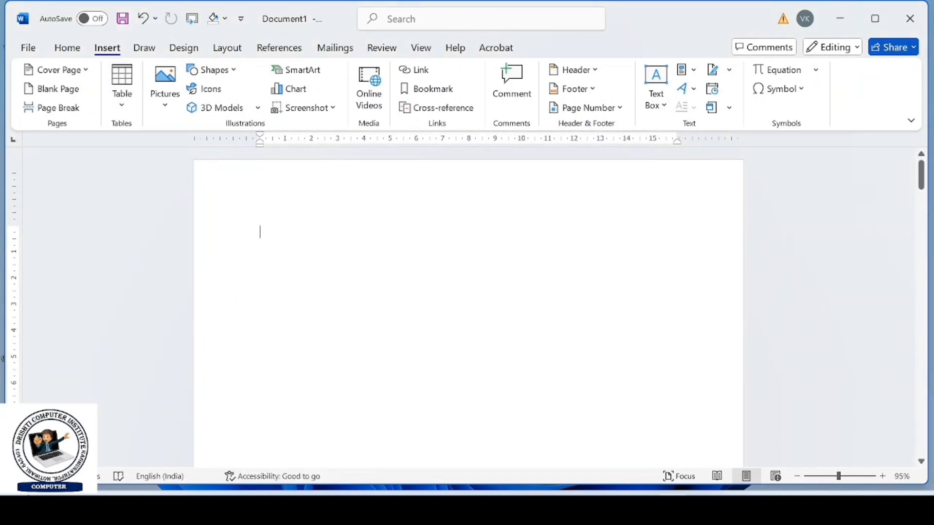
{"action": "type", "text": "Name Roll Clas Mob Adress"}
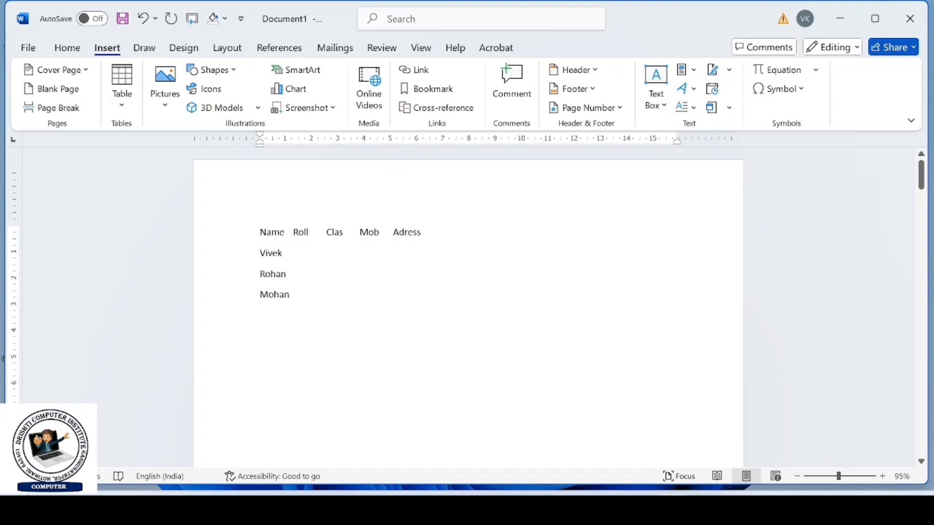
- Convert the headings and names into a five-column table separated at tabs, and enlarge it to about 15 cm wide
{"action": "left_click_drag", "start_coordinate": [260, 232], "coordinate": [290, 297]}
{"action": "left_click", "coordinate": [135, 111]}
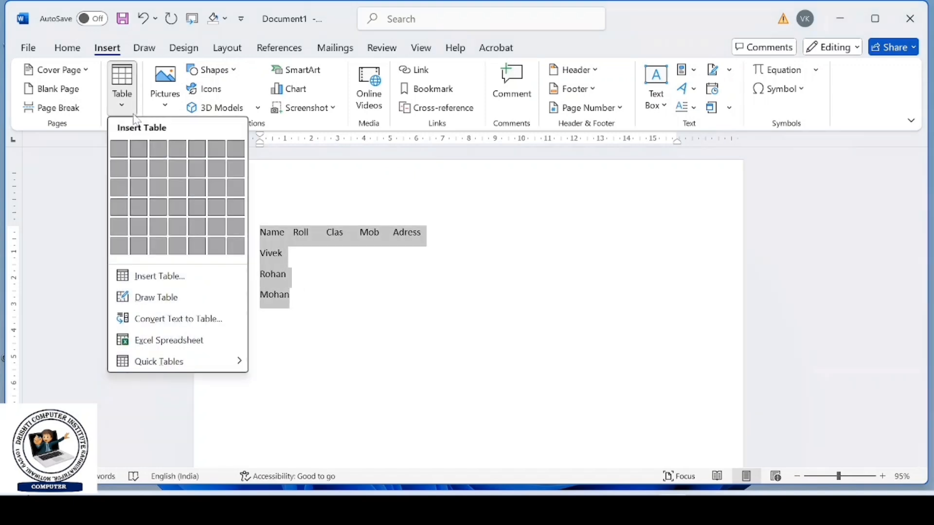
{"action": "left_click", "coordinate": [179, 326]}
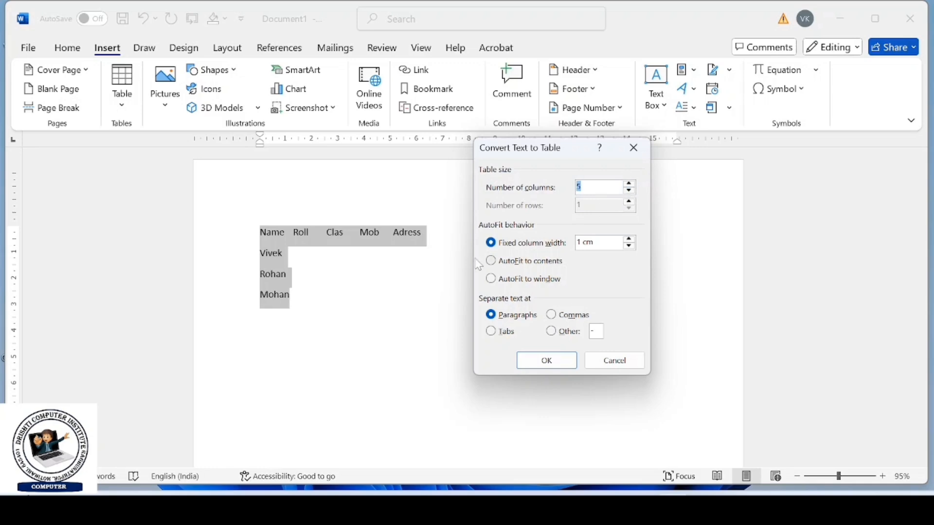
{"action": "left_click", "coordinate": [495, 334]}
{"action": "left_click", "coordinate": [523, 360]}
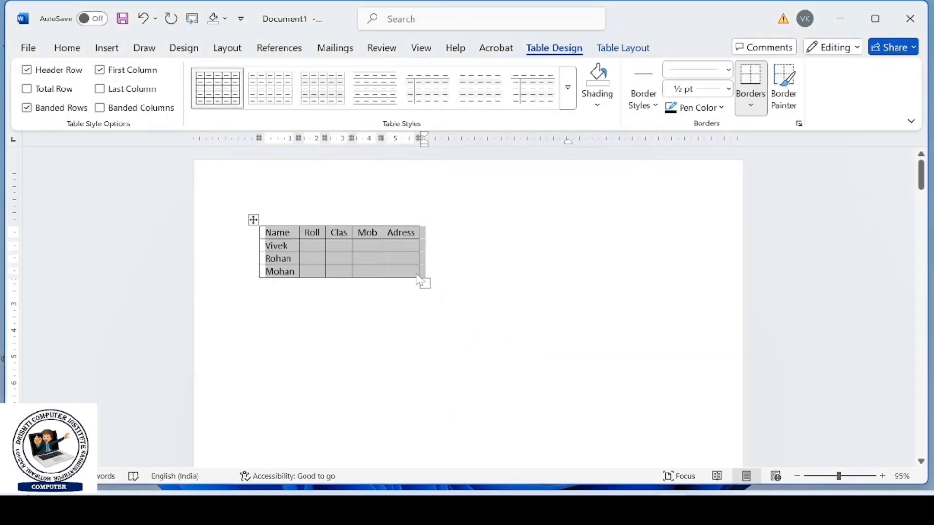
{"action": "left_click_drag", "start_coordinate": [418, 280], "coordinate": [662, 301]}
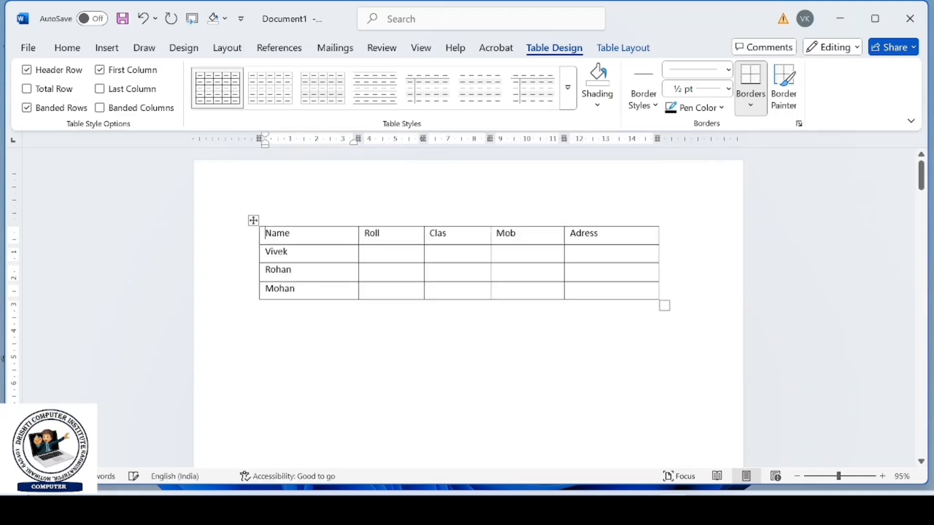
- Insert an Excel spreadsheet into the table converted from text
{"action": "left_click", "coordinate": [107, 47]}
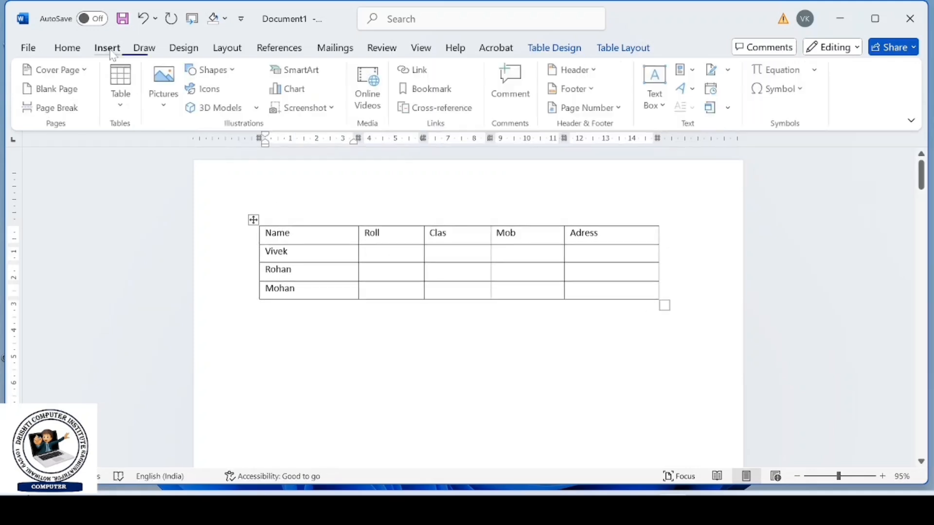
{"action": "left_click", "coordinate": [122, 90]}
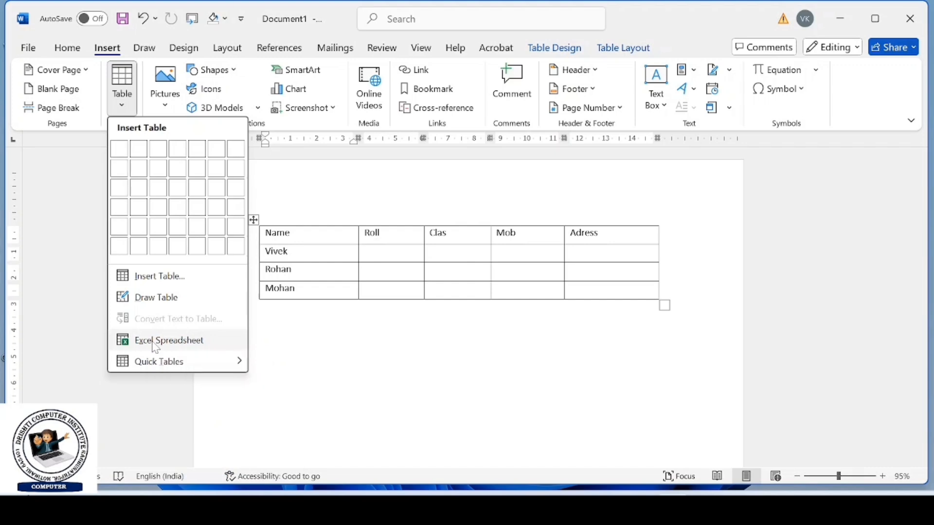
{"action": "left_click", "coordinate": [155, 341]}
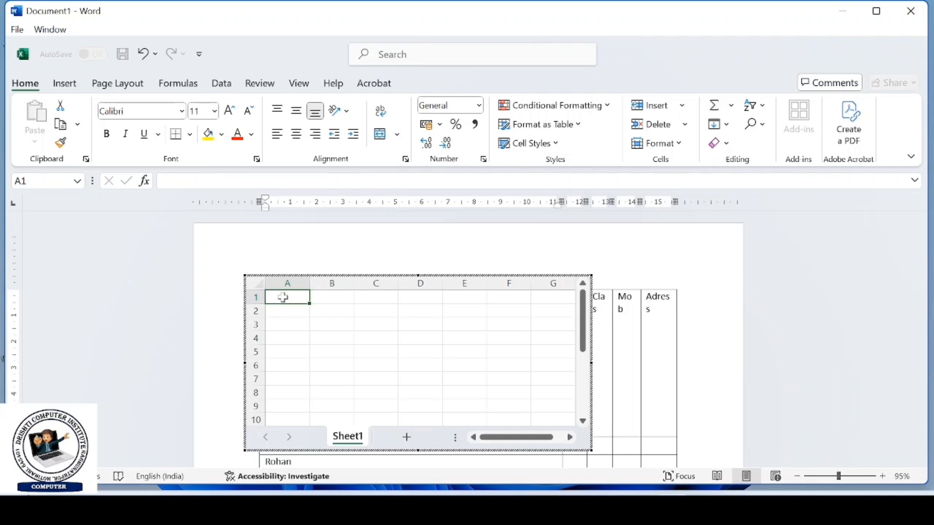
- Enter 4, 5, 5 and 63 in cells A1 to D1 of the embedded spreadsheet, and return to the document
{"action": "type", "text": "4"}
{"action": "key", "text": "Tab"}
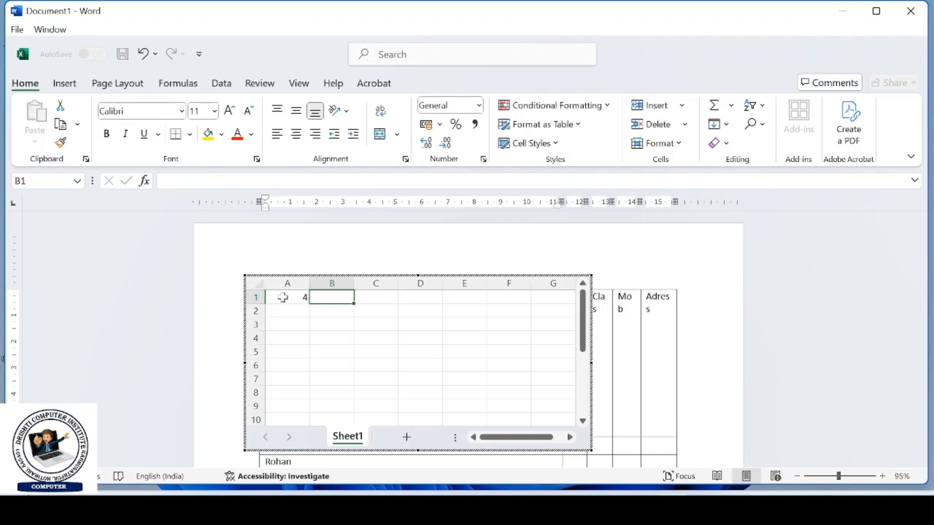
{"action": "type", "text": "5"}
{"action": "key", "text": "Tab"}
{"action": "type", "text": "5"}
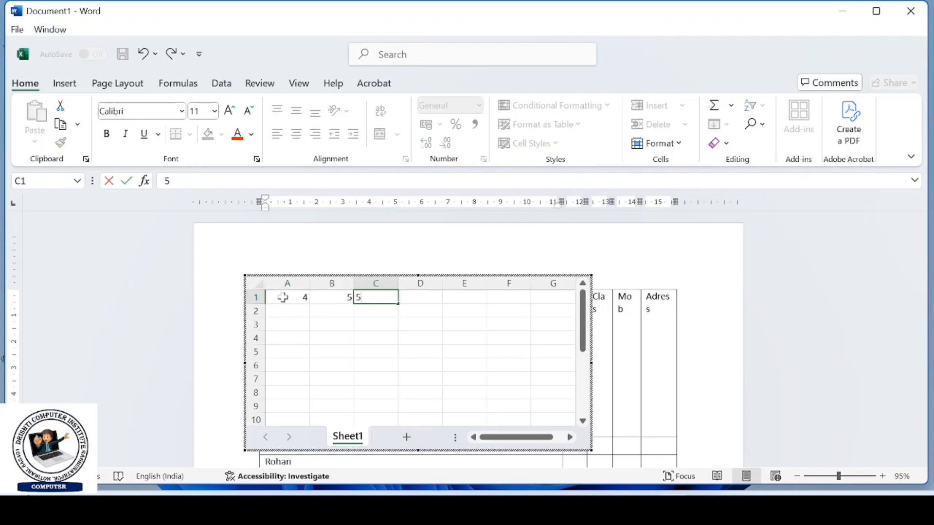
{"action": "key", "text": "Tab"}
{"action": "type", "text": "63"}
{"action": "key", "text": "Tab"}
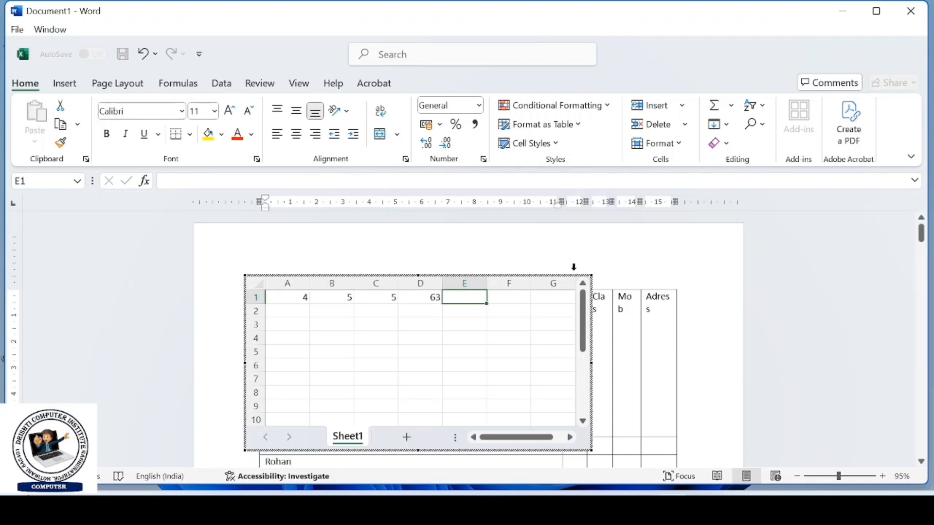
{"action": "left_click", "coordinate": [636, 266]}
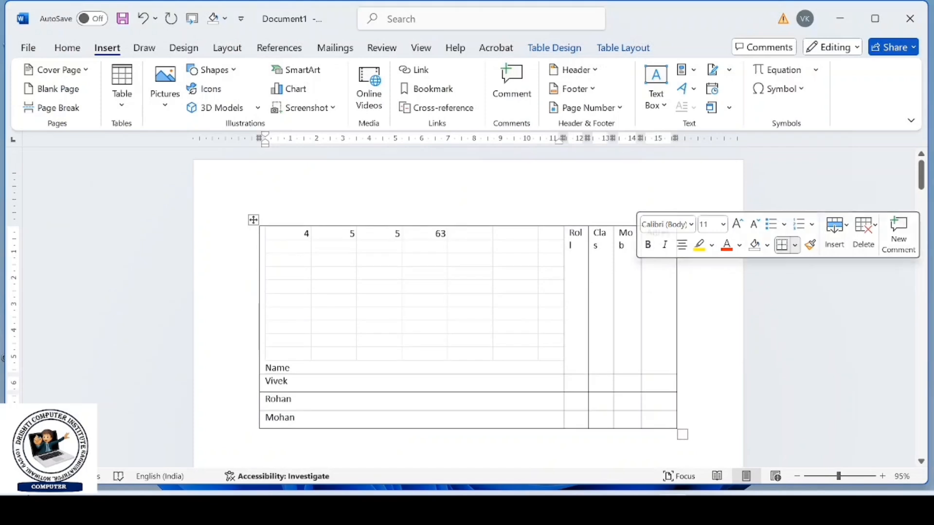
- Delete the entire table that contains the embedded spreadsheet
{"action": "left_click", "coordinate": [253, 220]}
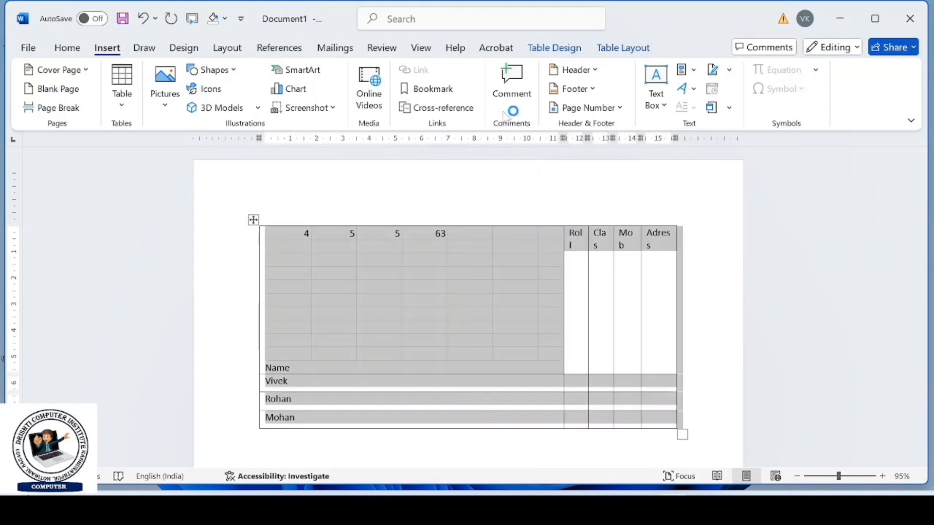
{"action": "left_click", "coordinate": [608, 48]}
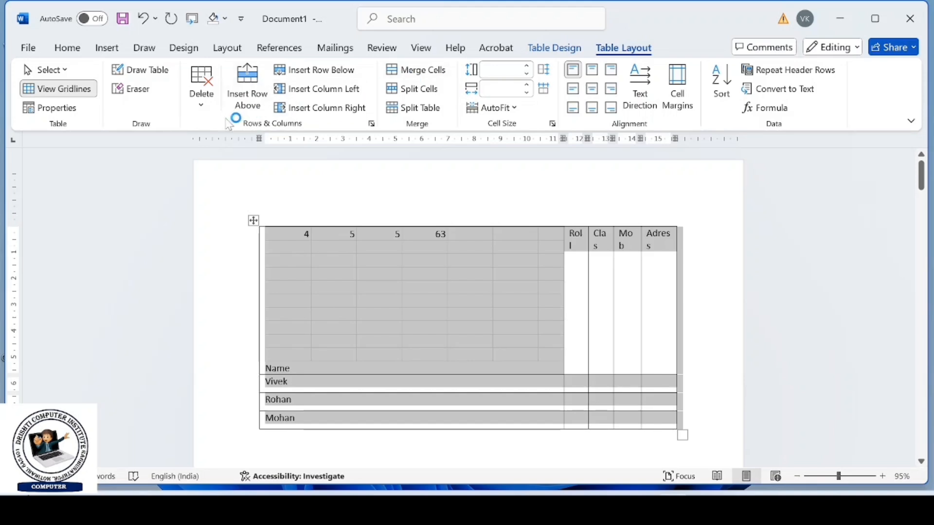
{"action": "left_click", "coordinate": [202, 100]}
{"action": "left_click", "coordinate": [226, 189]}
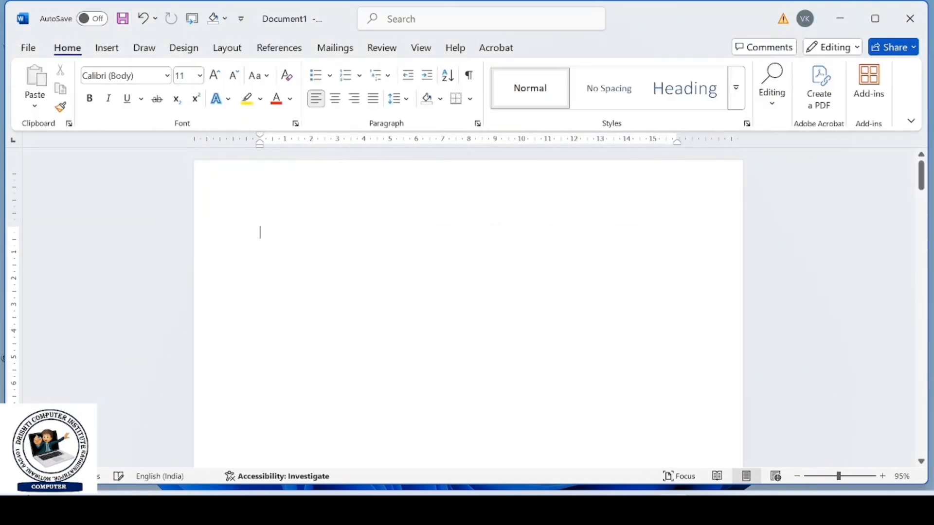
- Insert the Calendar 2 quick table and change its month heading to APRIL
{"action": "left_click", "coordinate": [111, 48]}
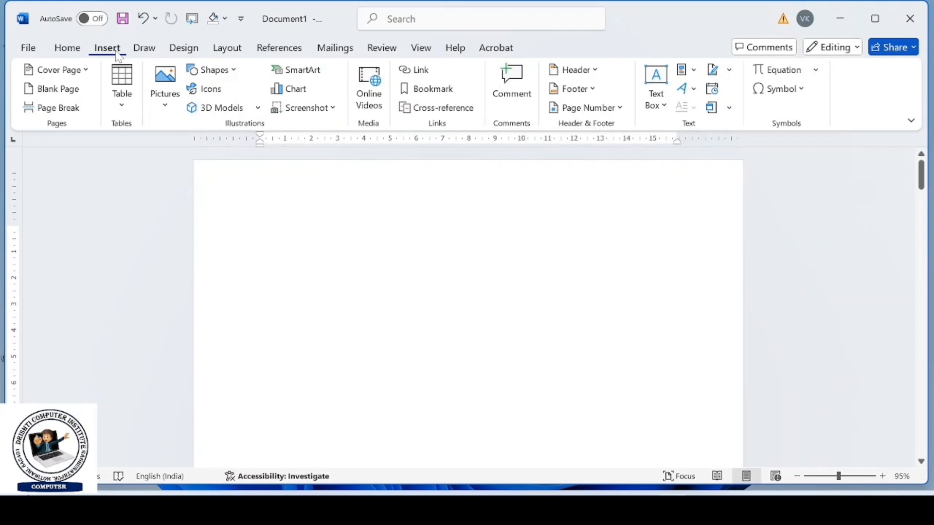
{"action": "left_click", "coordinate": [122, 112]}
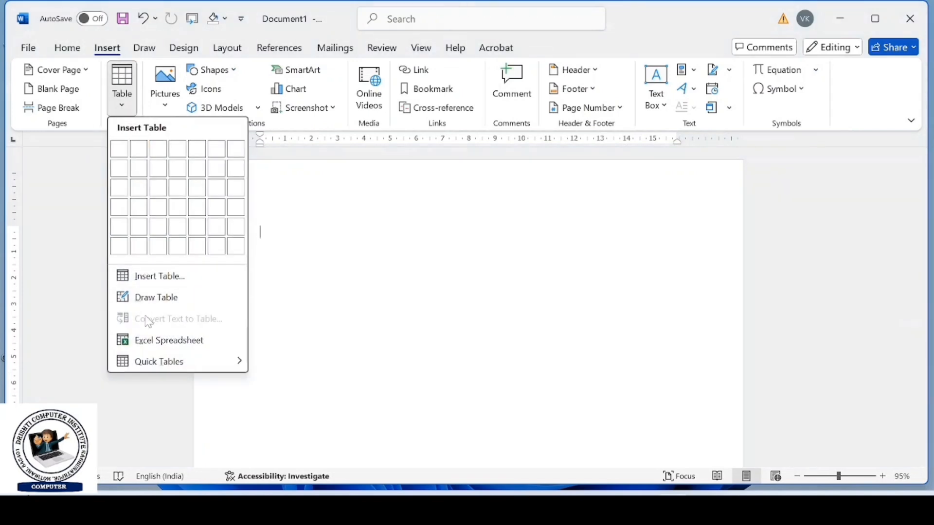
{"action": "mouse_move", "coordinate": [149, 371]}
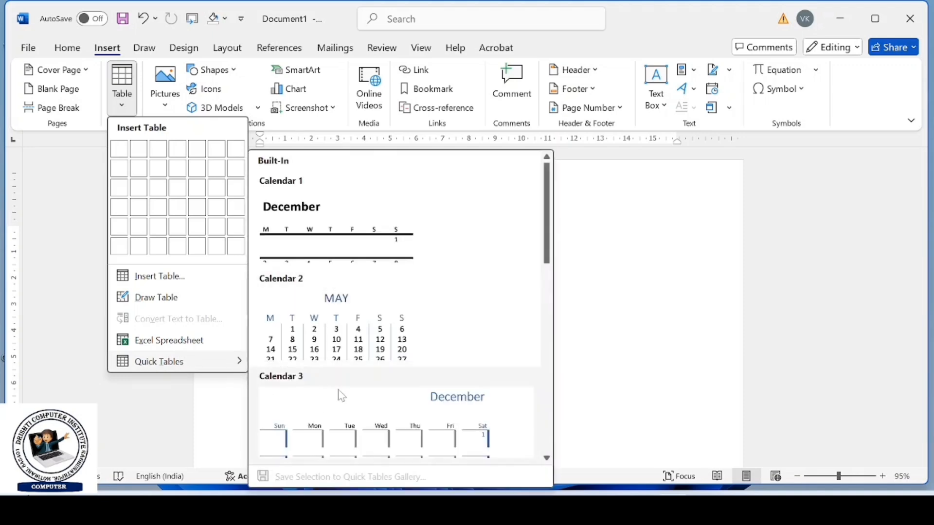
{"action": "scroll", "coordinate": [347, 389], "scroll_direction": "down", "scroll_amount": 5}
{"action": "scroll", "coordinate": [348, 391], "scroll_direction": "up", "scroll_amount": 3}
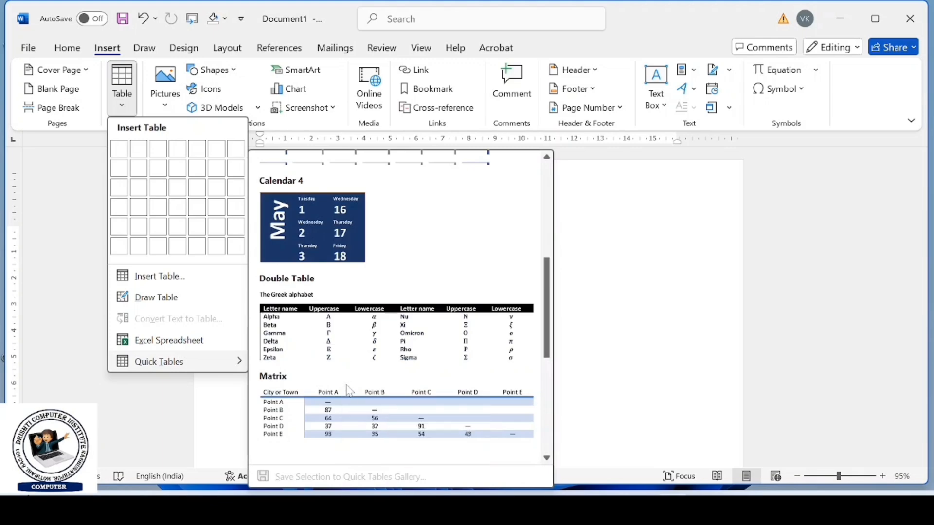
{"action": "scroll", "coordinate": [348, 391], "scroll_direction": "down", "scroll_amount": 3}
{"action": "scroll", "coordinate": [348, 391], "scroll_direction": "up", "scroll_amount": 5}
{"action": "left_click", "coordinate": [340, 331]}
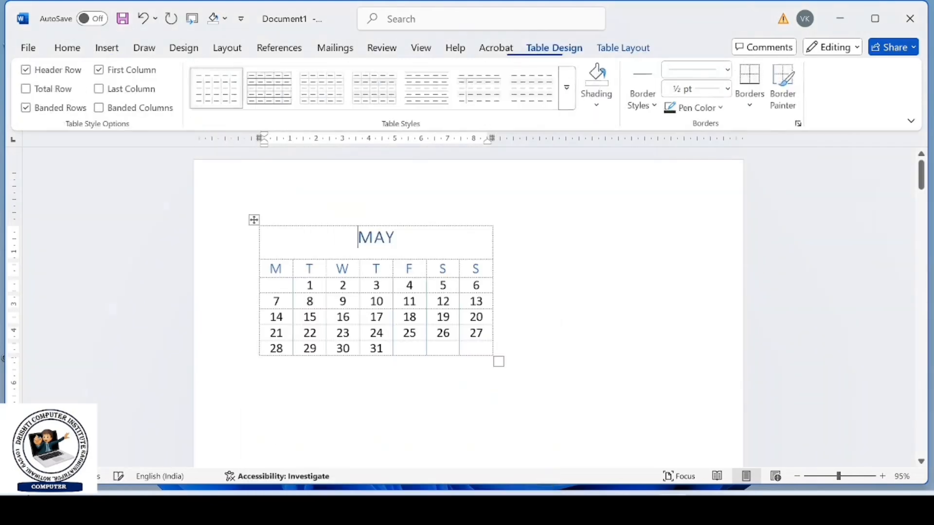
{"action": "double_click", "coordinate": [376, 238]}
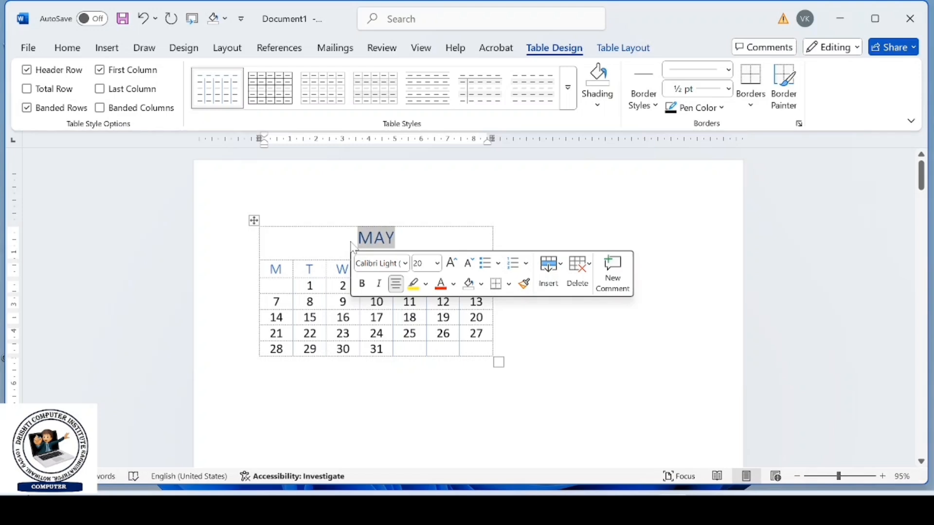
{"action": "type", "text": "APRIL"}
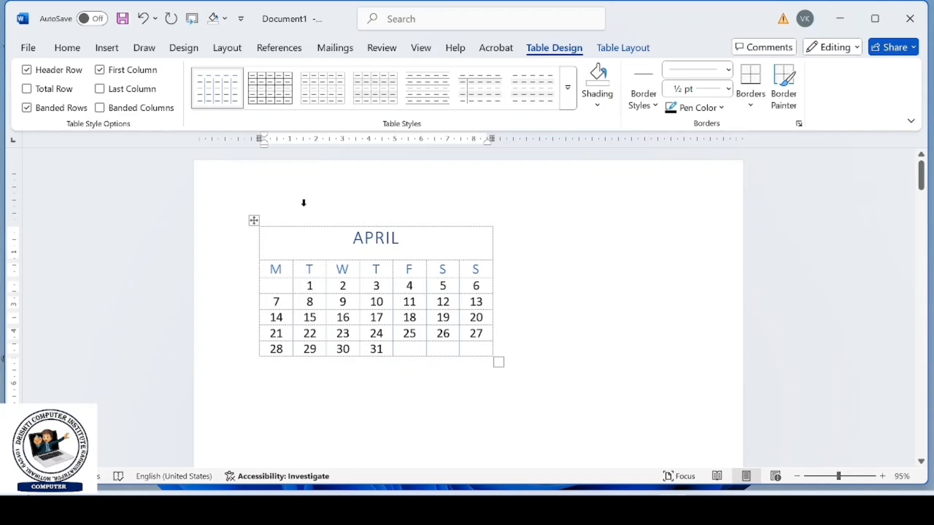
- Delete the whole calendar table
{"action": "left_click", "coordinate": [254, 221]}
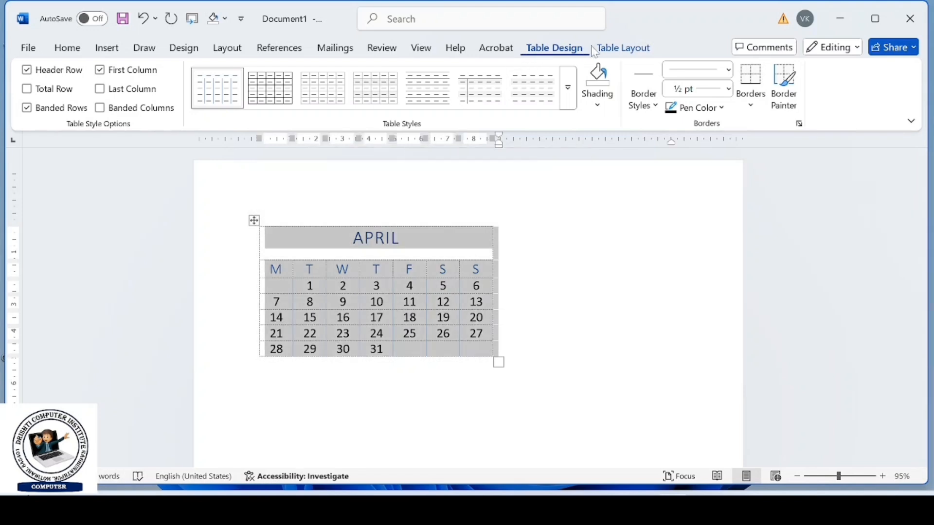
{"action": "left_click", "coordinate": [612, 47]}
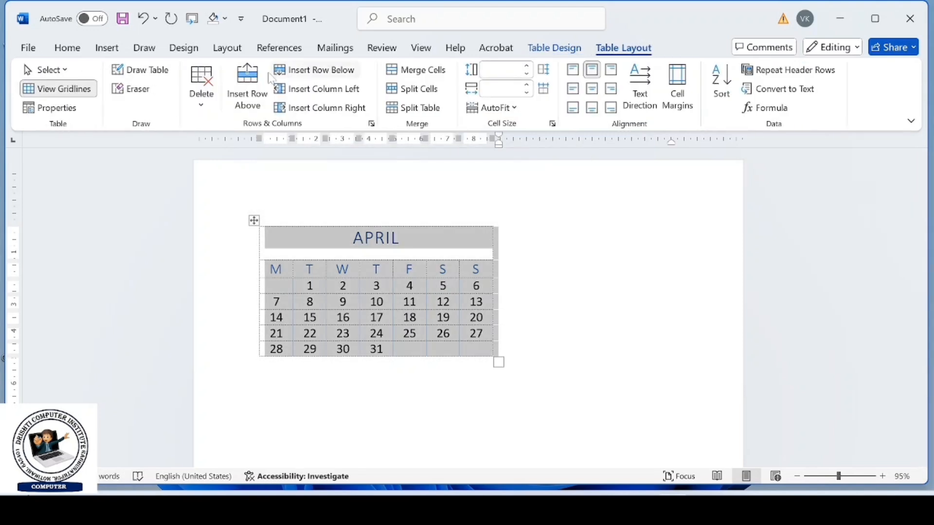
{"action": "left_click", "coordinate": [201, 94]}
{"action": "left_click", "coordinate": [229, 191]}
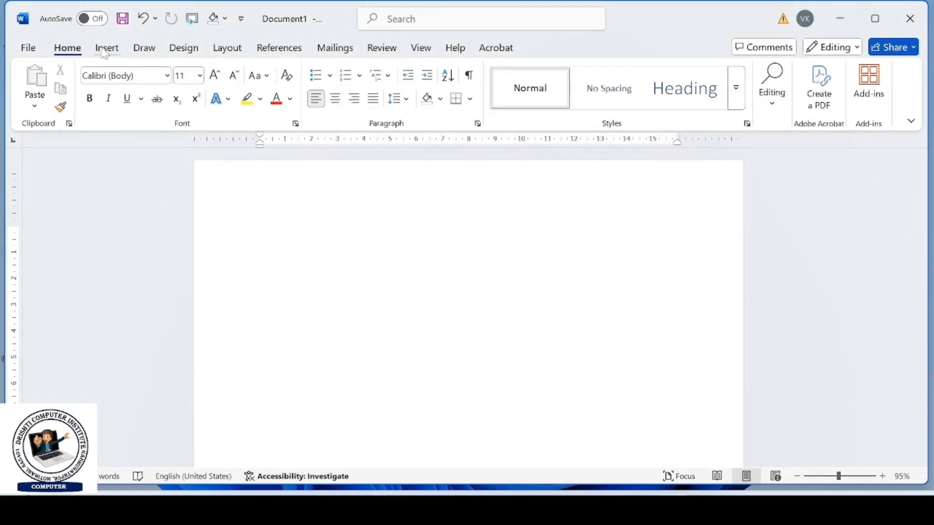
- Insert a table with seven columns and five rows, and widen it to about 16.6 cm
{"action": "left_click", "coordinate": [107, 48]}
{"action": "left_click", "coordinate": [115, 104]}
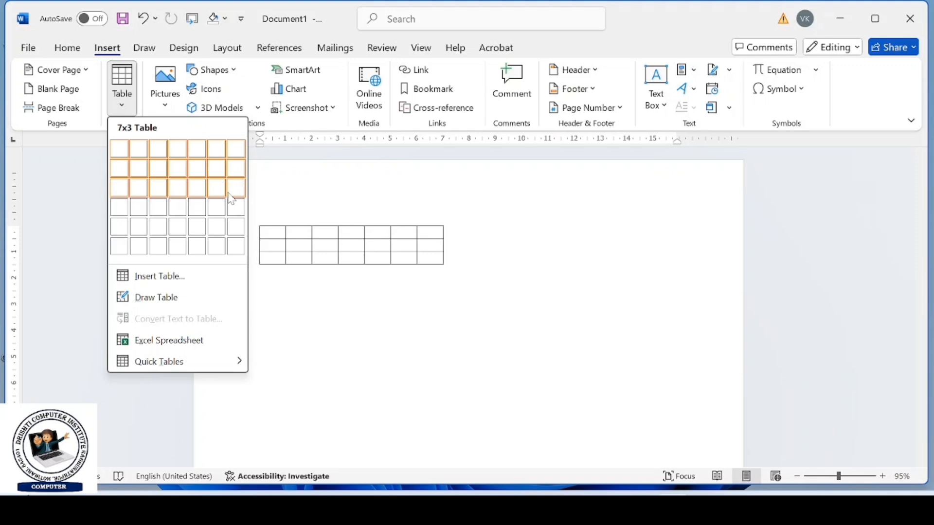
{"action": "left_click", "coordinate": [235, 234]}
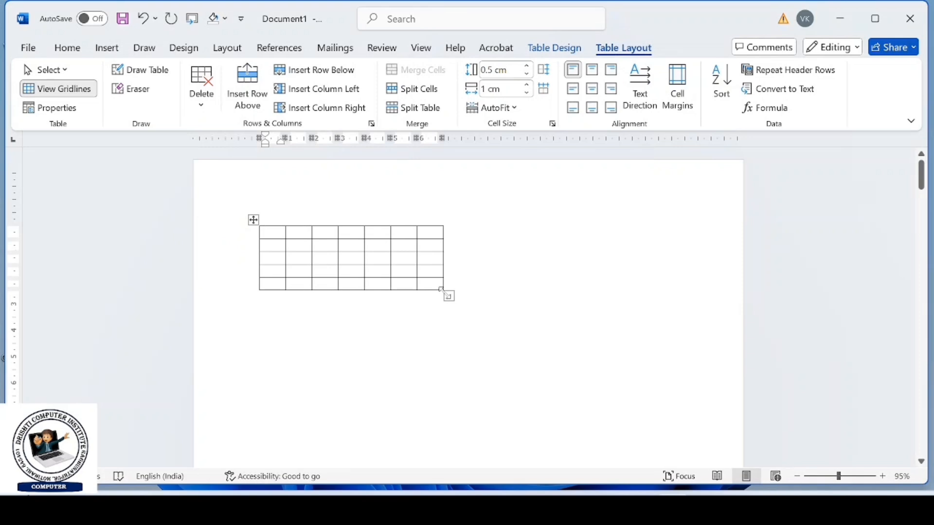
{"action": "left_click_drag", "start_coordinate": [442, 290], "coordinate": [695, 296]}
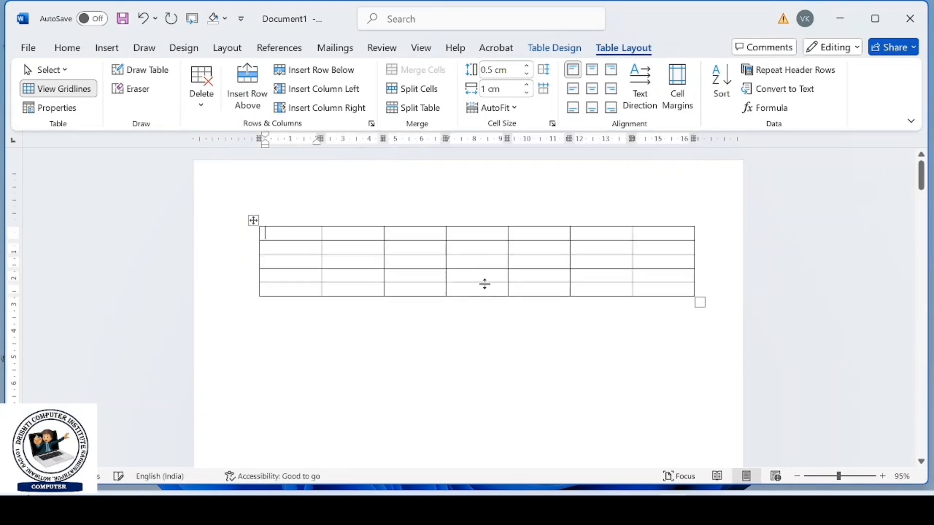
- Apply the orange banded grid style with a solid header row to the empty table, and try entering a heading in its first cell
{"action": "left_click", "coordinate": [253, 221]}
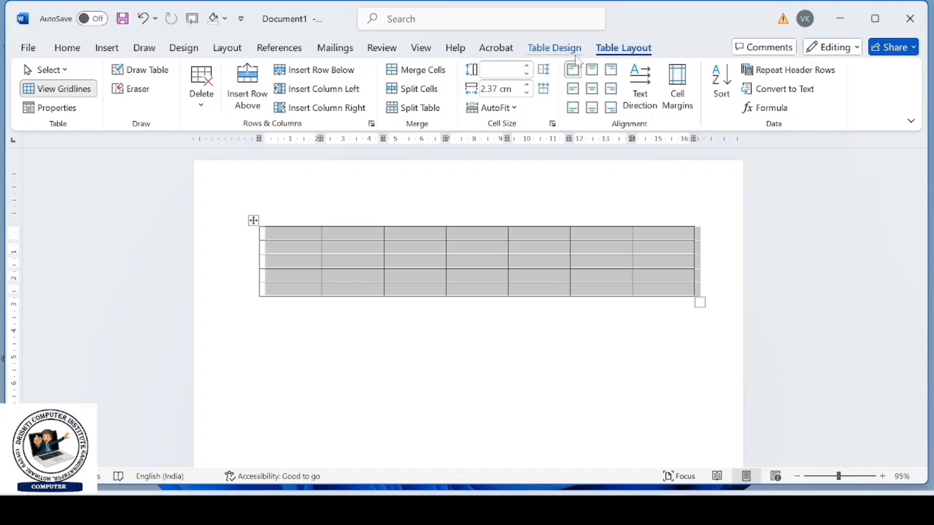
{"action": "left_click", "coordinate": [568, 52]}
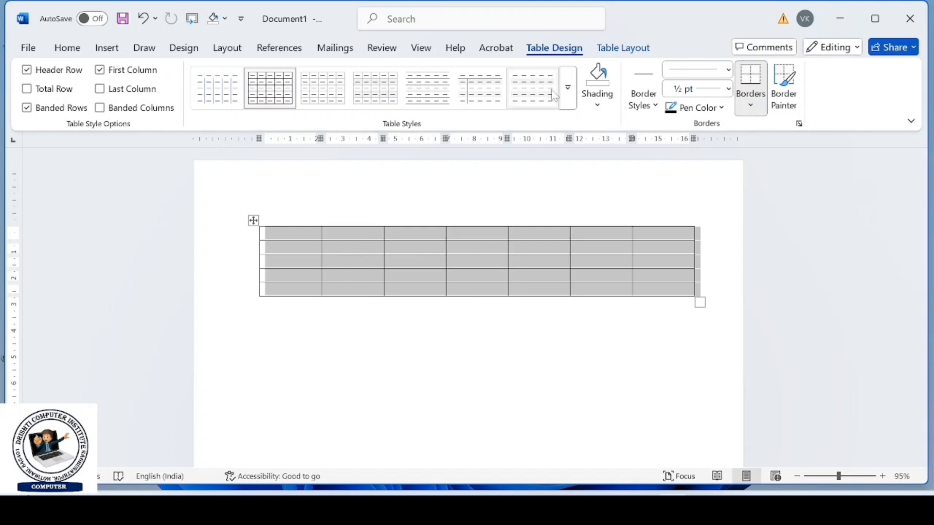
{"action": "left_click", "coordinate": [567, 88]}
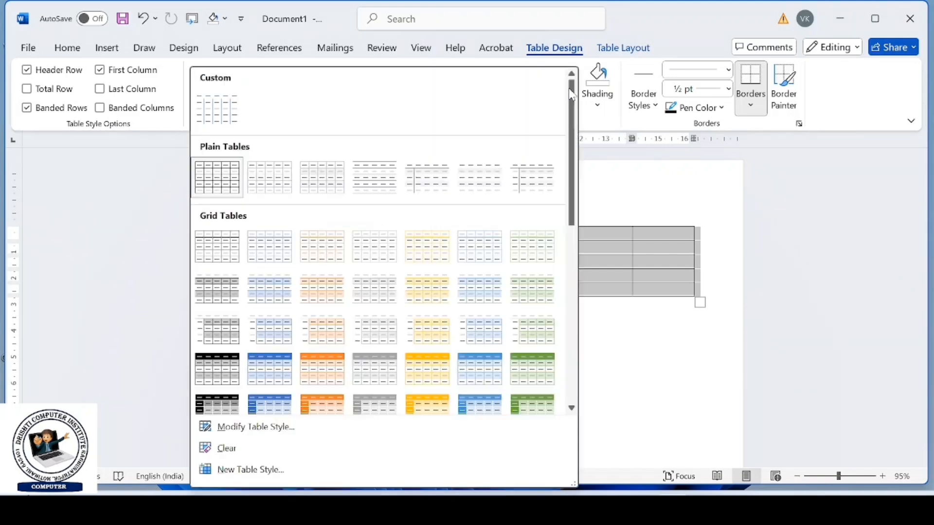
{"action": "left_click", "coordinate": [323, 369]}
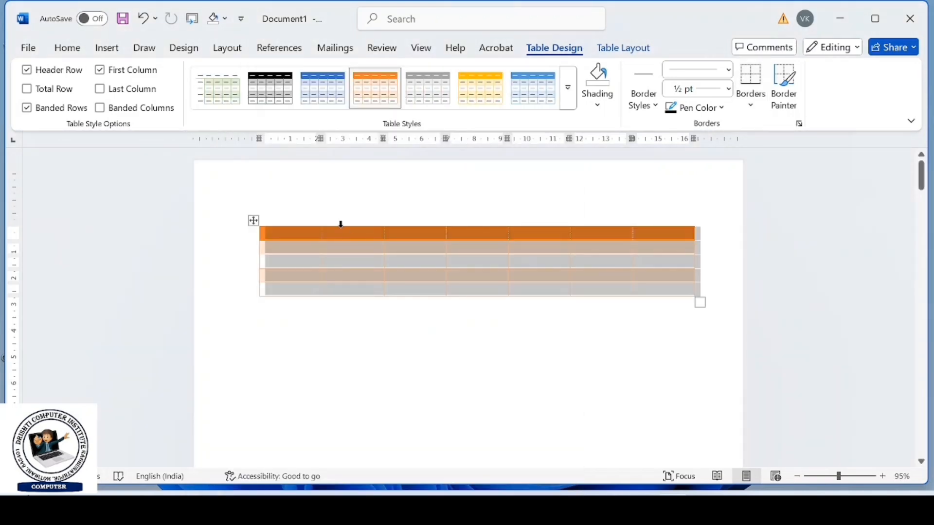
{"action": "left_click", "coordinate": [307, 235]}
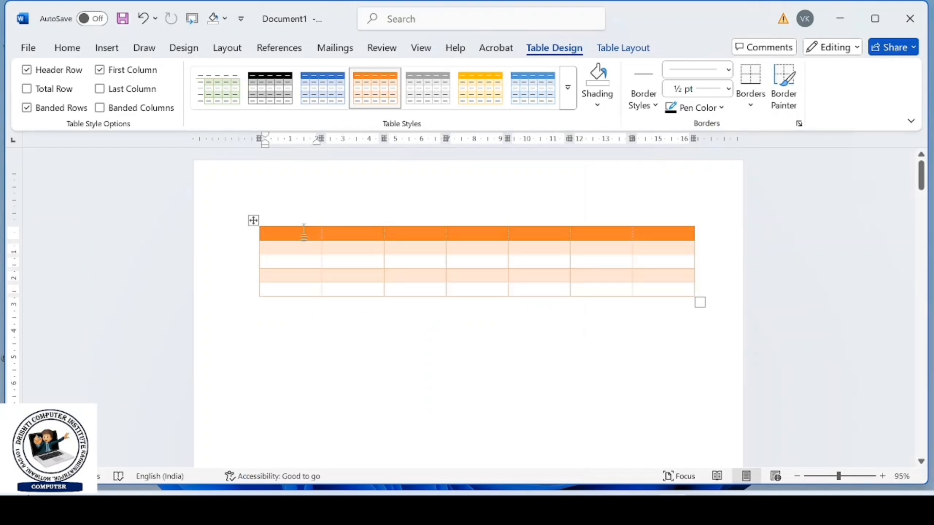
{"action": "type", "text": "nAM"}
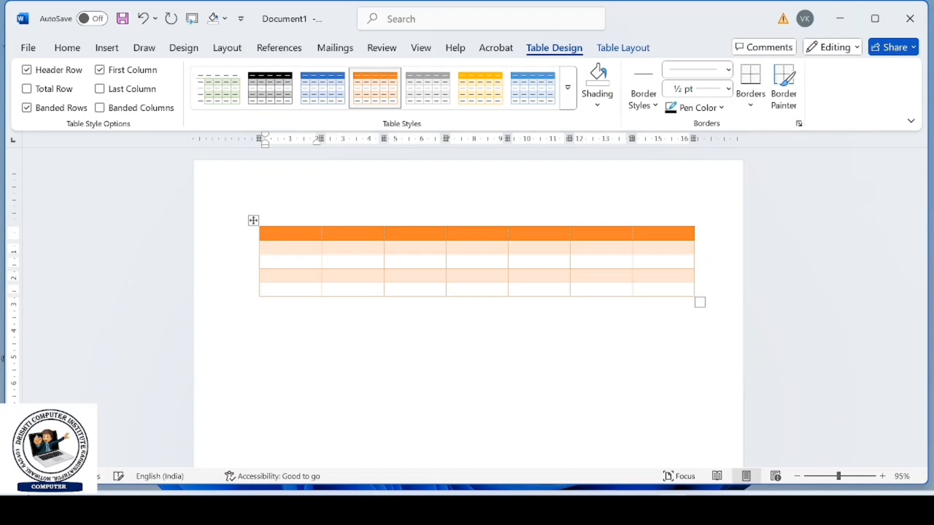
- Delete the entire orange-styled empty table
{"action": "left_click", "coordinate": [254, 221]}
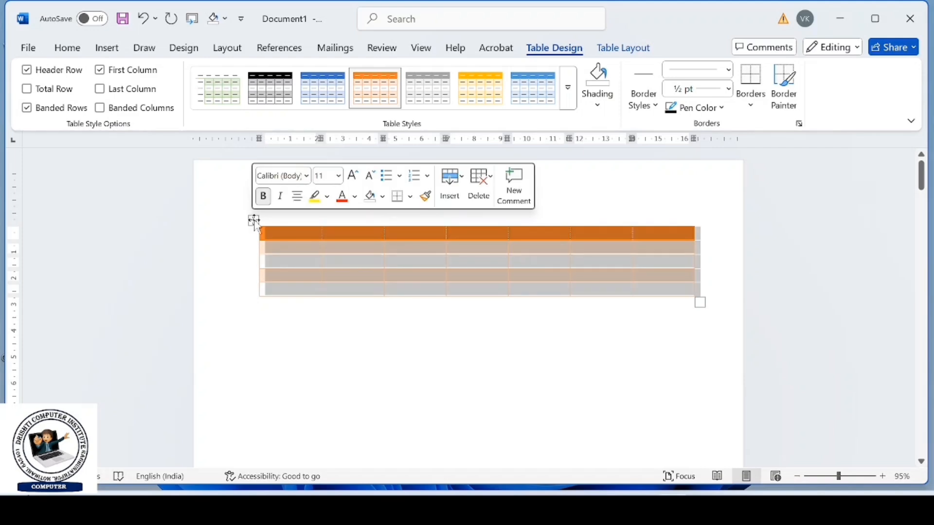
{"action": "left_click", "coordinate": [481, 188]}
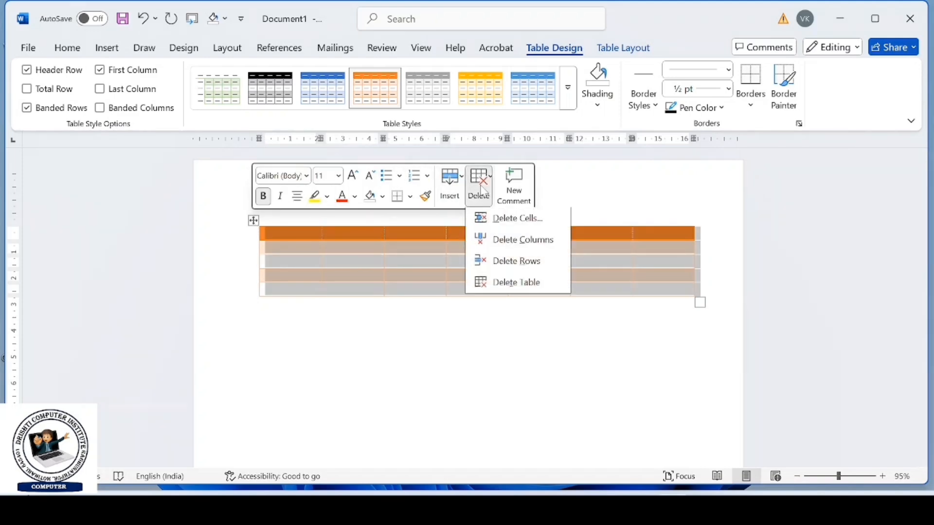
{"action": "left_click", "coordinate": [504, 286]}
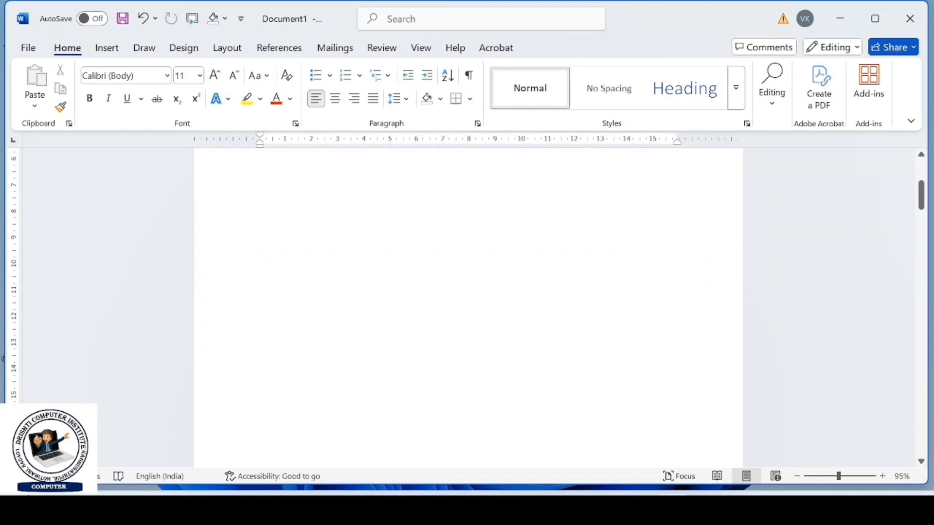
- Apply the orange banded grid style with a solid header row to the whole Name, Class, Roll, Mob and Adress table further down the document
{"action": "scroll", "coordinate": [468, 307], "scroll_direction": "down", "scroll_amount": 15}
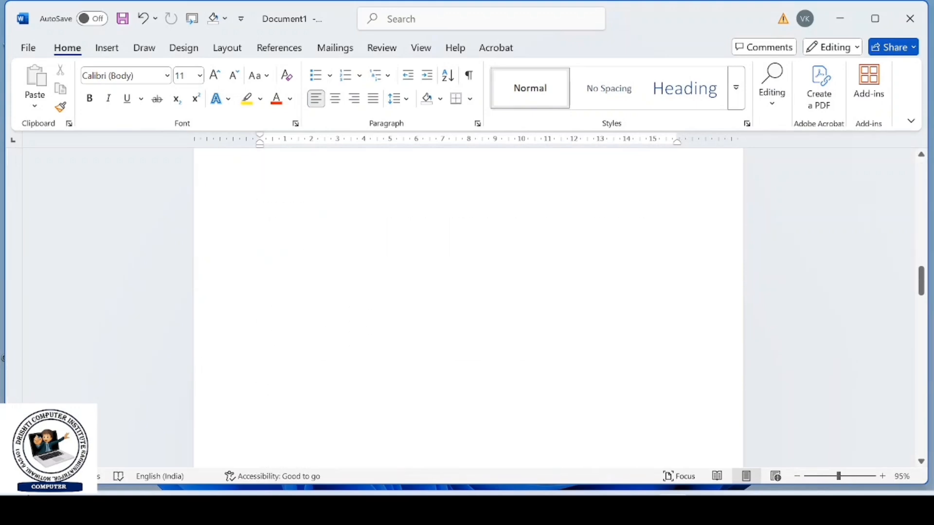
{"action": "scroll", "coordinate": [469, 307], "scroll_direction": "down", "scroll_amount": 10}
{"action": "scroll", "coordinate": [425, 323], "scroll_direction": "down", "scroll_amount": 5}
{"action": "scroll", "coordinate": [333, 240], "scroll_direction": "up", "scroll_amount": 1}
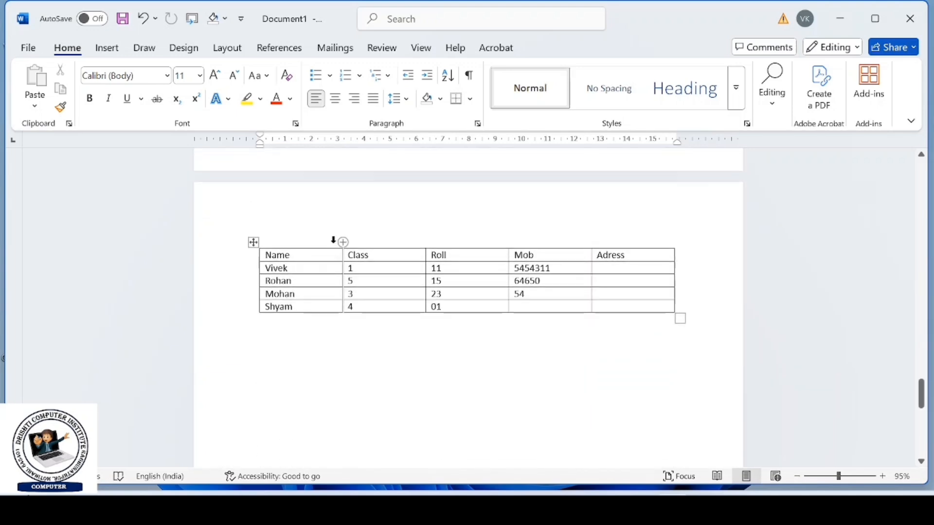
{"action": "left_click", "coordinate": [253, 242]}
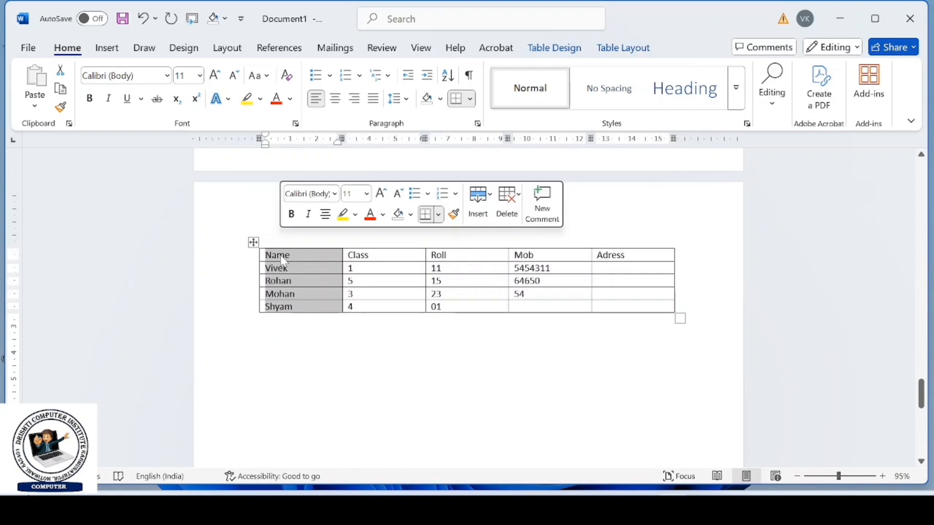
{"action": "left_click", "coordinate": [254, 242]}
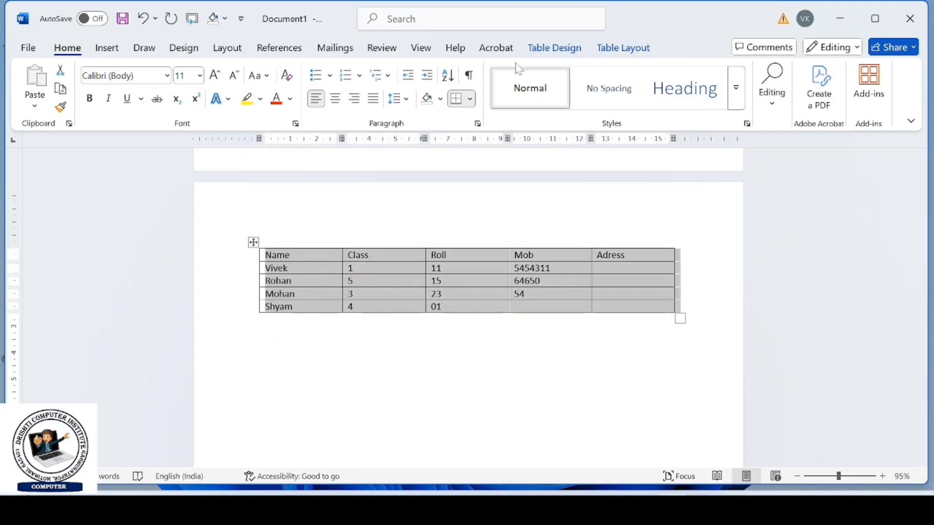
{"action": "left_click", "coordinate": [542, 51]}
{"action": "left_click", "coordinate": [564, 98]}
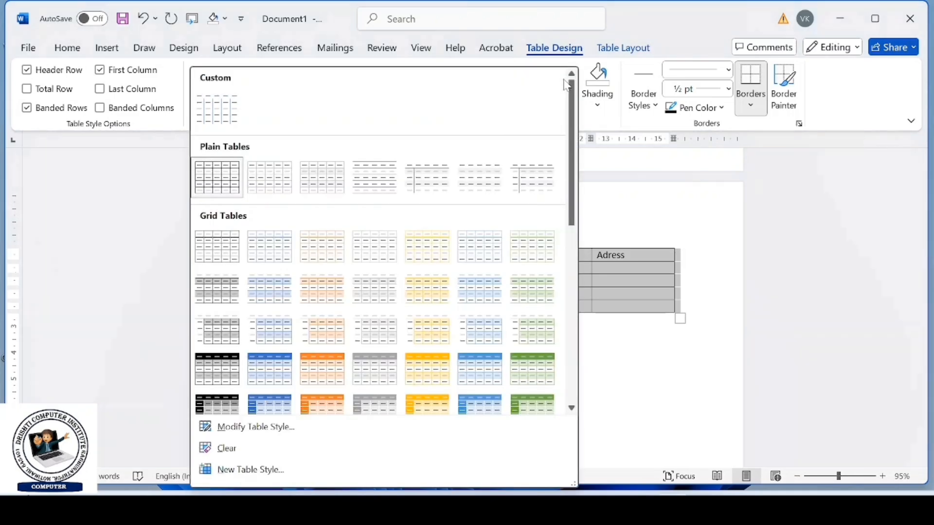
{"action": "left_click", "coordinate": [342, 356]}
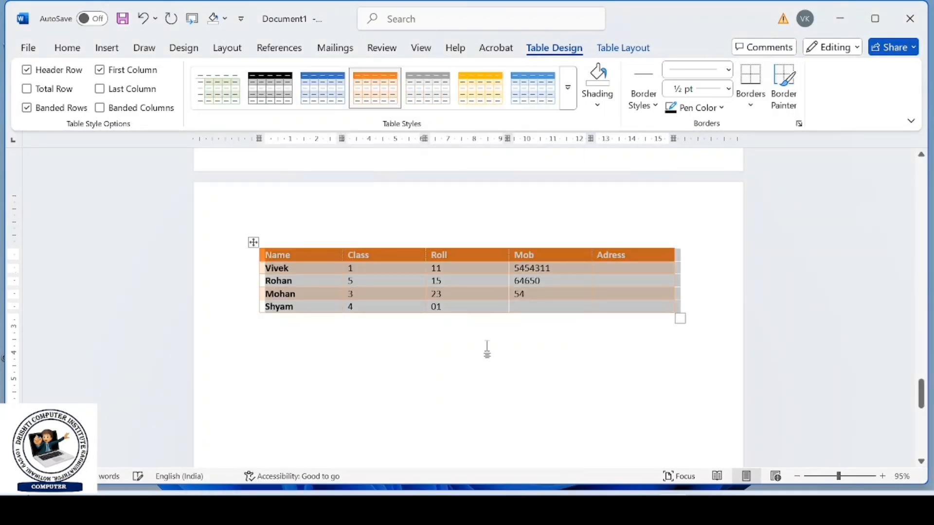
- Turn on the table's Header Row style option, and switch Banded Rows off and back on
{"action": "left_click", "coordinate": [27, 70]}
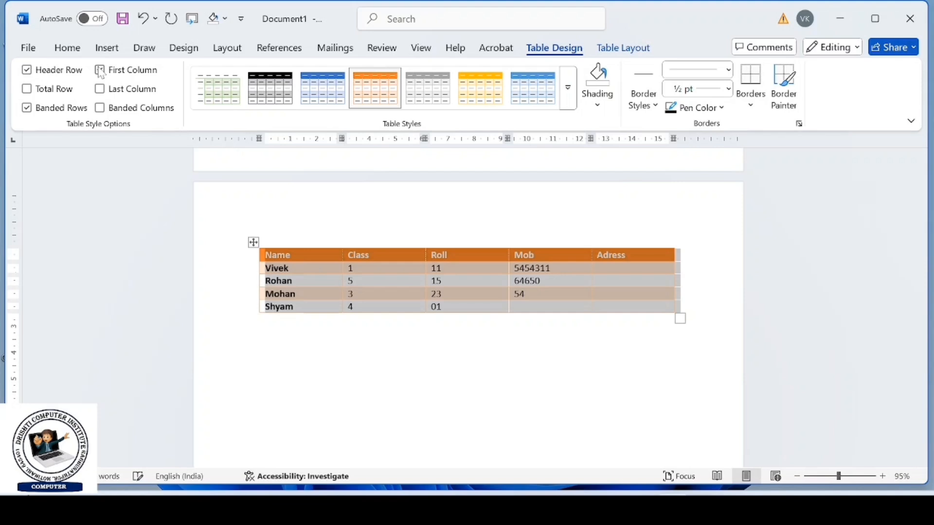
{"action": "left_click", "coordinate": [31, 112]}
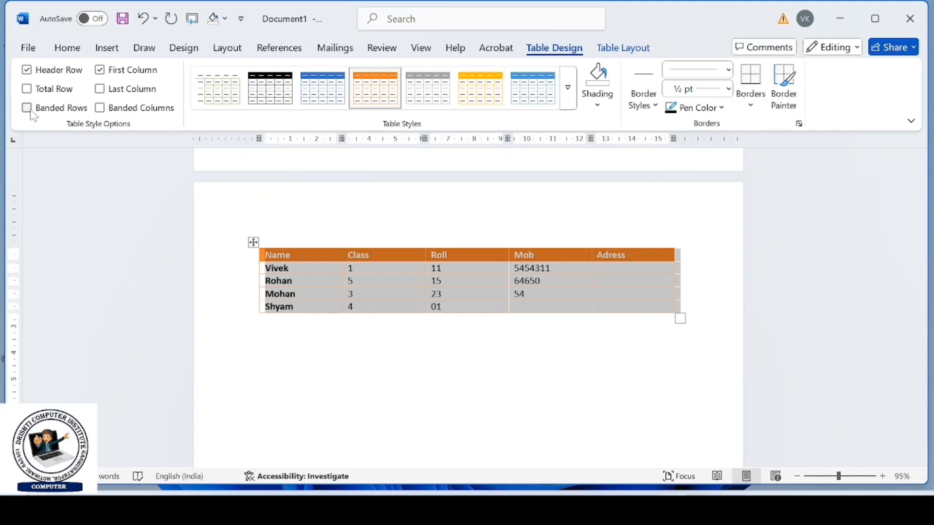
{"action": "left_click", "coordinate": [31, 112]}
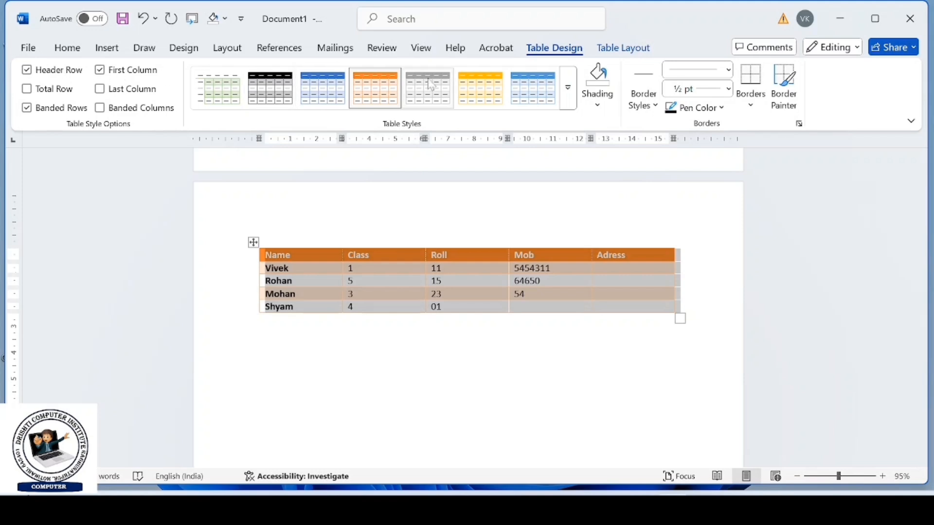
- Apply the plain black-lined Table Grid style to the whole Name, Class, Roll, Mob and Adress table
{"action": "left_click", "coordinate": [572, 110]}
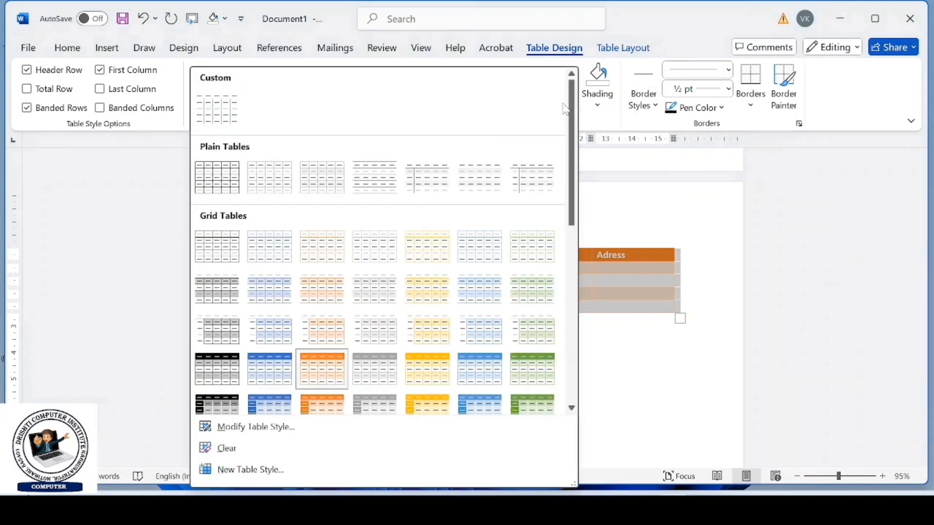
{"action": "left_click", "coordinate": [226, 183]}
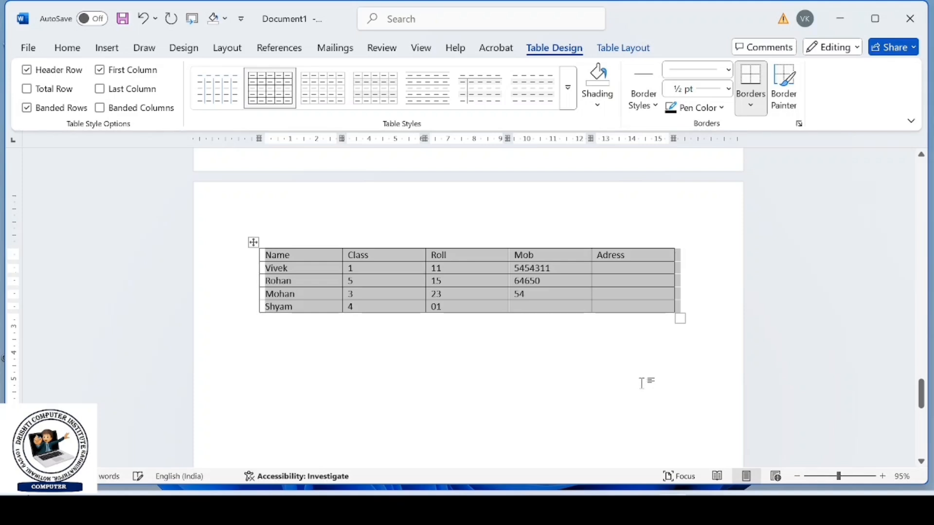
{"action": "left_click", "coordinate": [644, 382]}
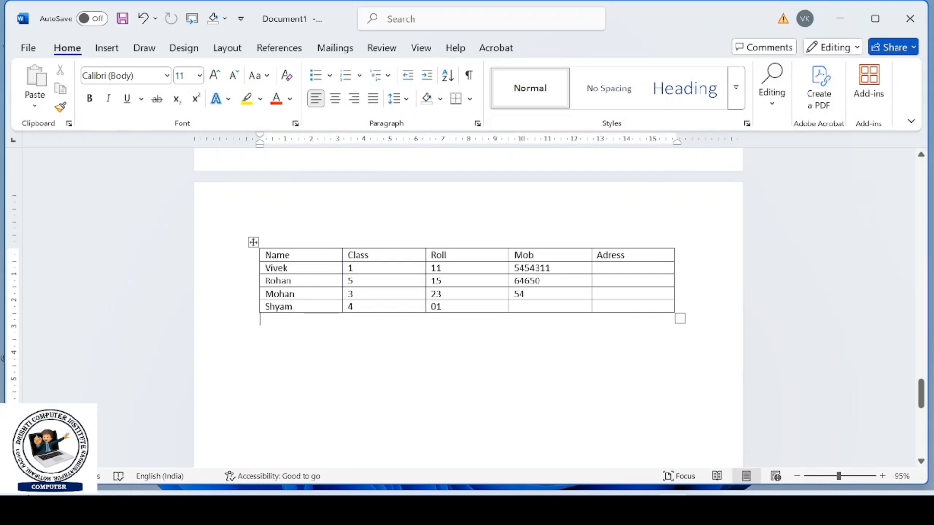
{"action": "left_click", "coordinate": [253, 242]}
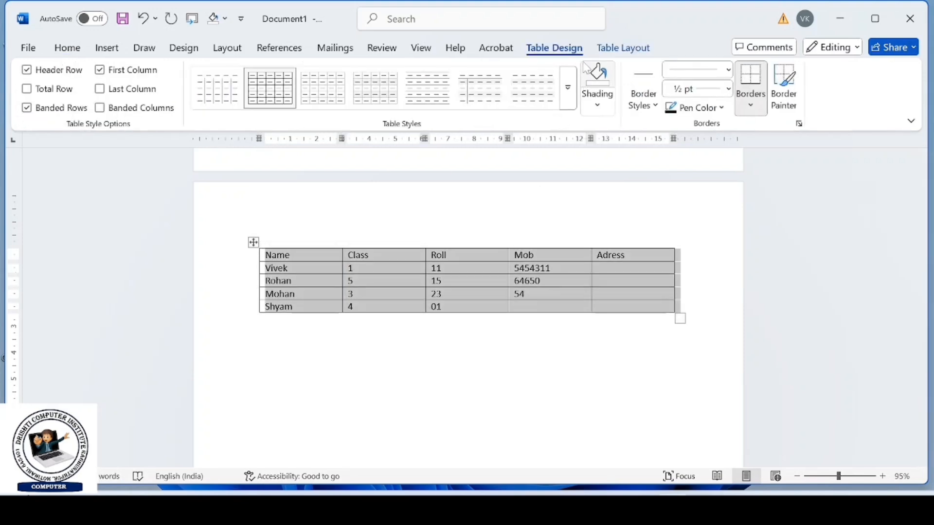
{"action": "left_click", "coordinate": [599, 105]}
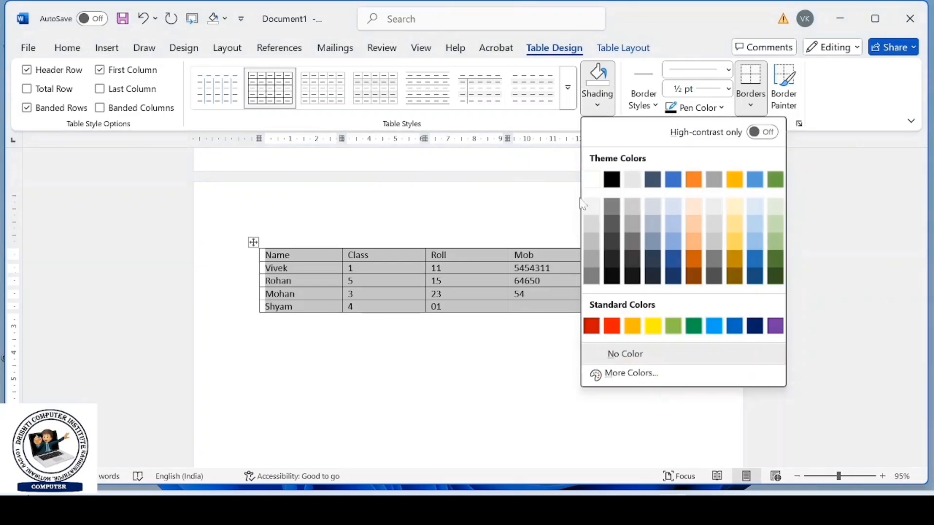
{"action": "left_click", "coordinate": [304, 254]}
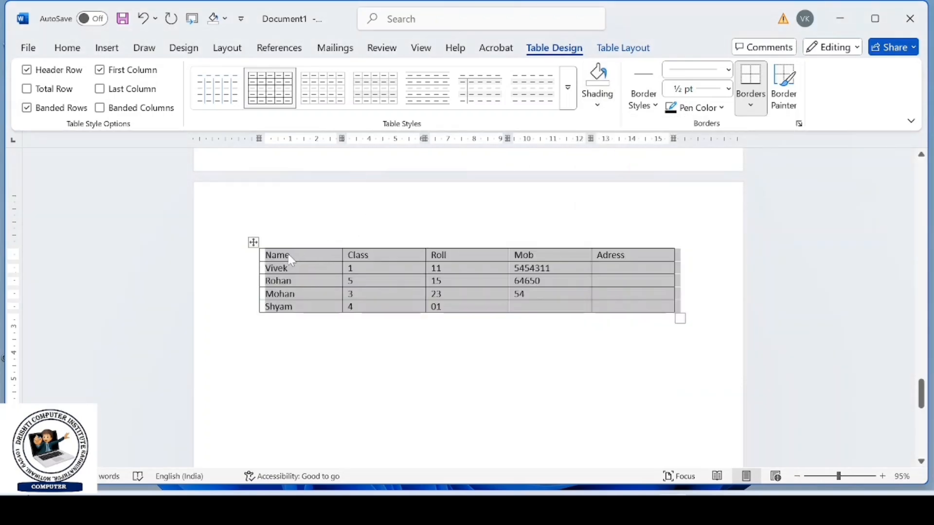
{"action": "left_click", "coordinate": [303, 253]}
{"action": "left_click", "coordinate": [262, 257]}
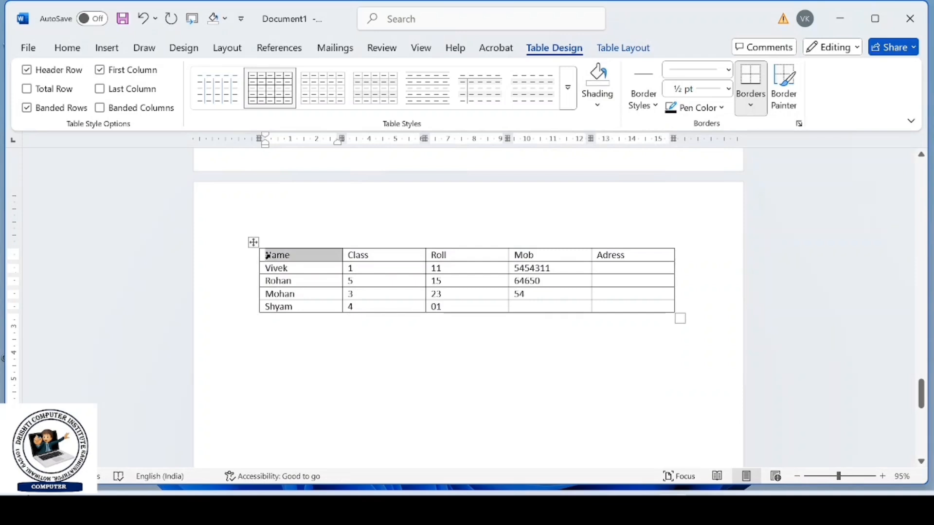
{"action": "left_click_drag", "start_coordinate": [271, 259], "coordinate": [348, 253]}
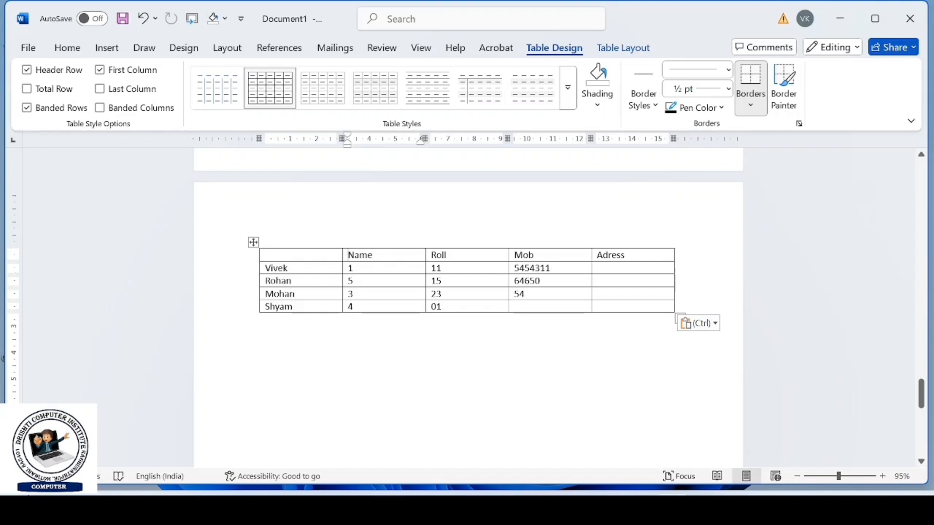
{"action": "key", "text": "ctrl+z"}
{"action": "left_click", "coordinate": [368, 254]}
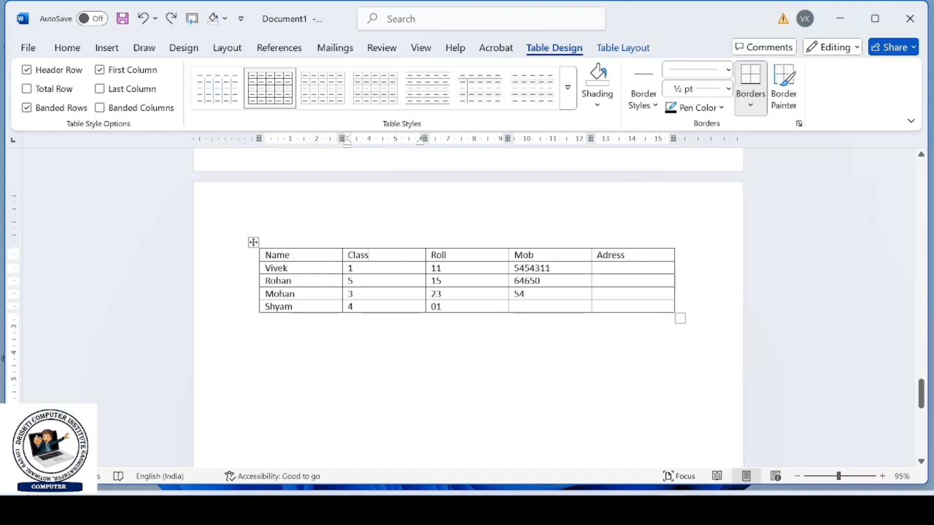
- Shade the table's header row, from Name to Adress, with standard yellow
{"action": "mouse_move", "coordinate": [269, 255]}
{"action": "left_mouse_down"}
{"action": "mouse_move", "coordinate": [452, 267]}
{"action": "mouse_move", "coordinate": [633, 255]}
{"action": "left_mouse_up"}
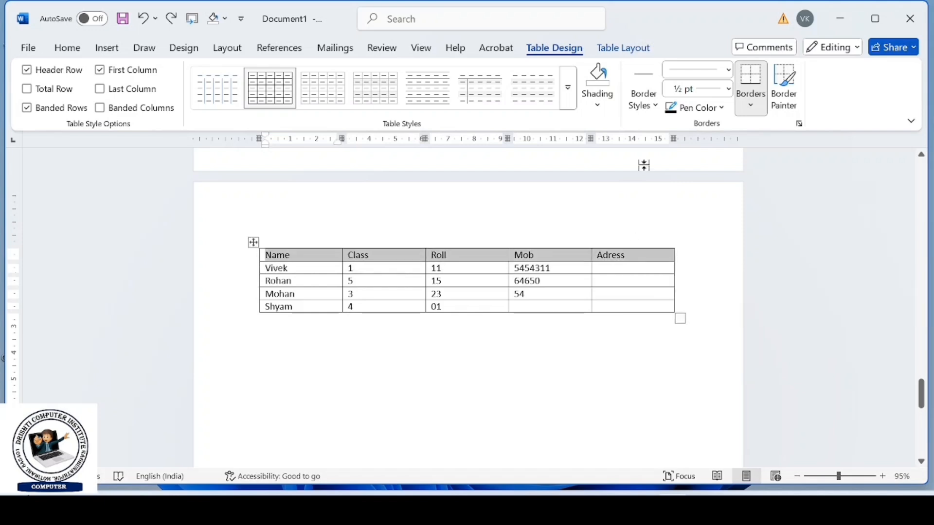
{"action": "left_click", "coordinate": [597, 104]}
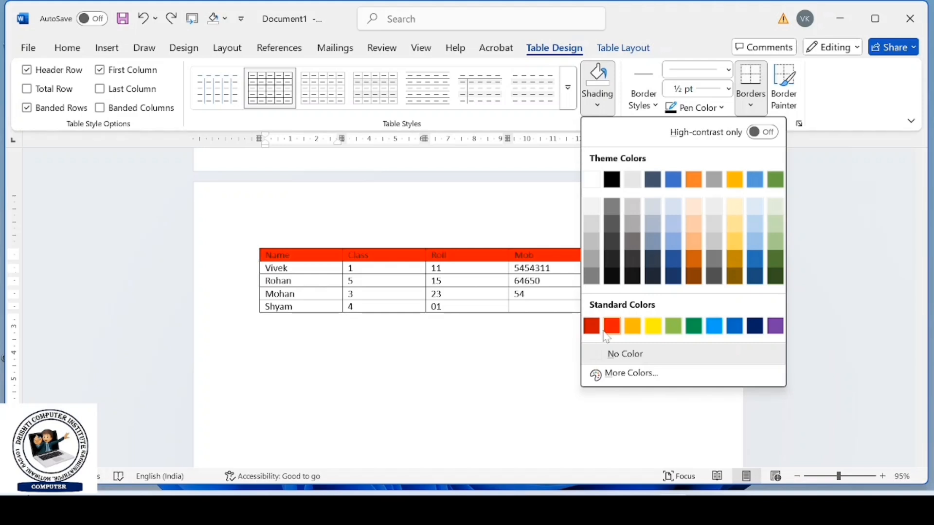
{"action": "left_click", "coordinate": [654, 326]}
{"action": "left_click", "coordinate": [354, 268]}
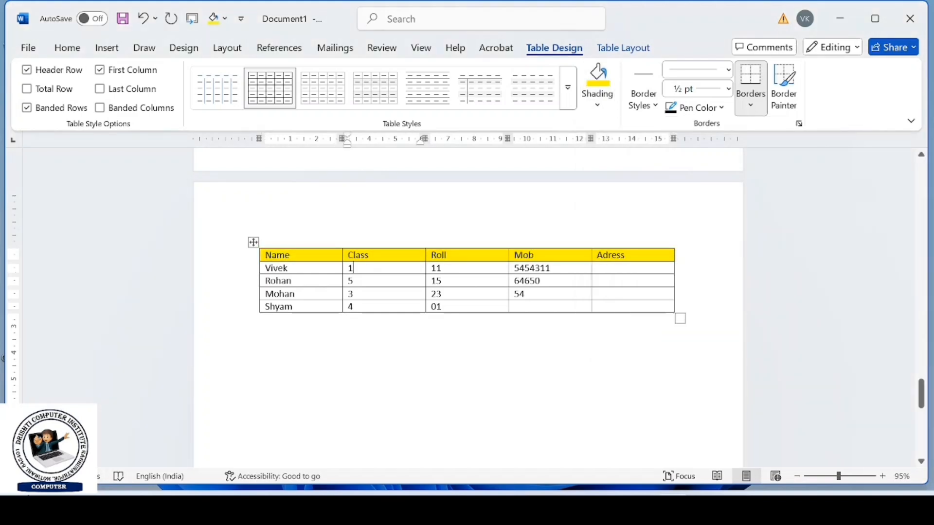
- Shade the four cells below Name light orange and the four cells below Class light green
{"action": "left_click_drag", "start_coordinate": [292, 268], "coordinate": [311, 307]}
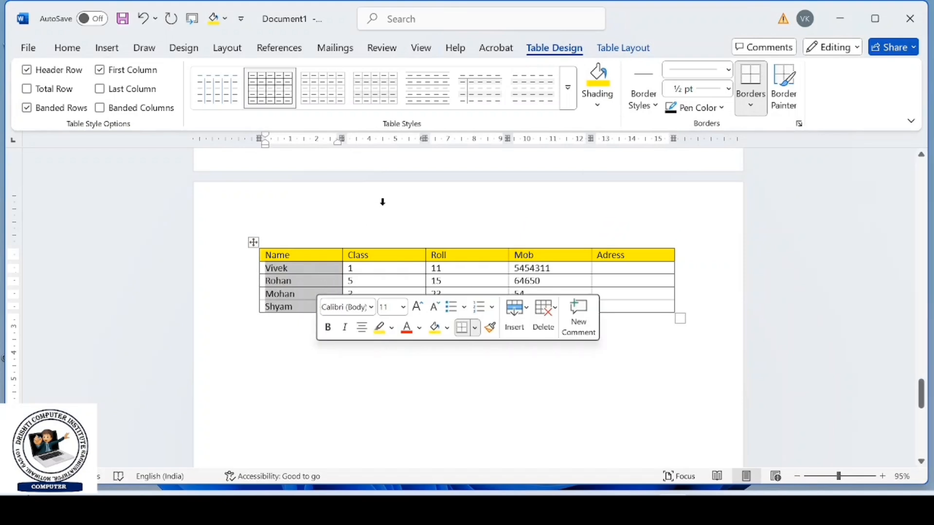
{"action": "left_click", "coordinate": [597, 103]}
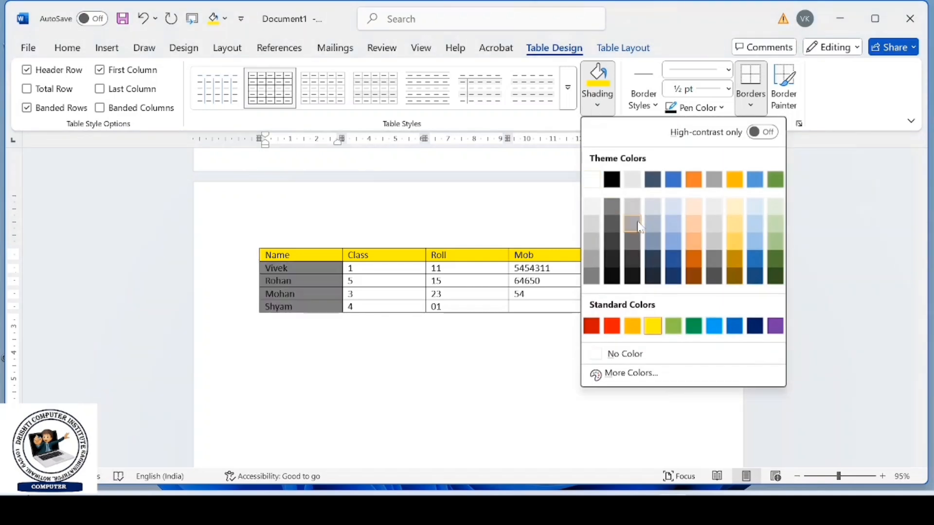
{"action": "left_click", "coordinate": [691, 220]}
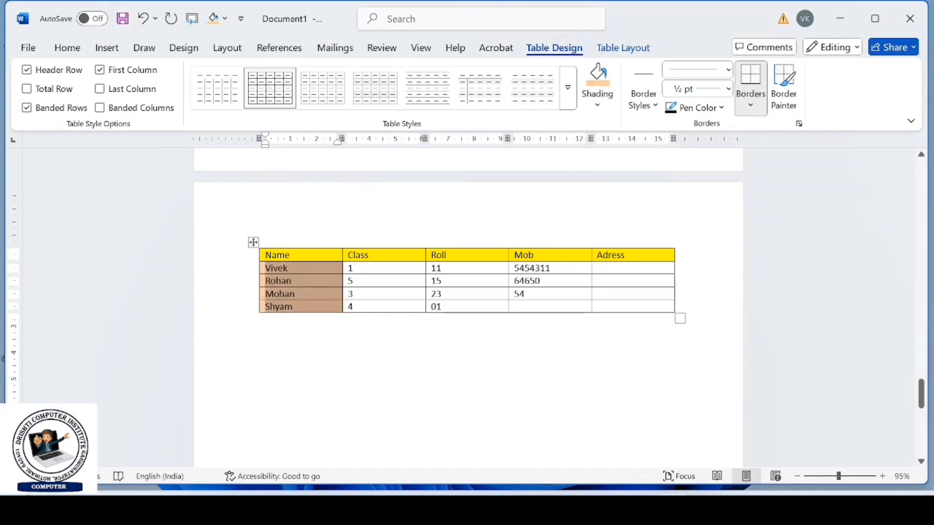
{"action": "left_click", "coordinate": [358, 268]}
{"action": "left_click_drag", "start_coordinate": [358, 269], "coordinate": [410, 309]}
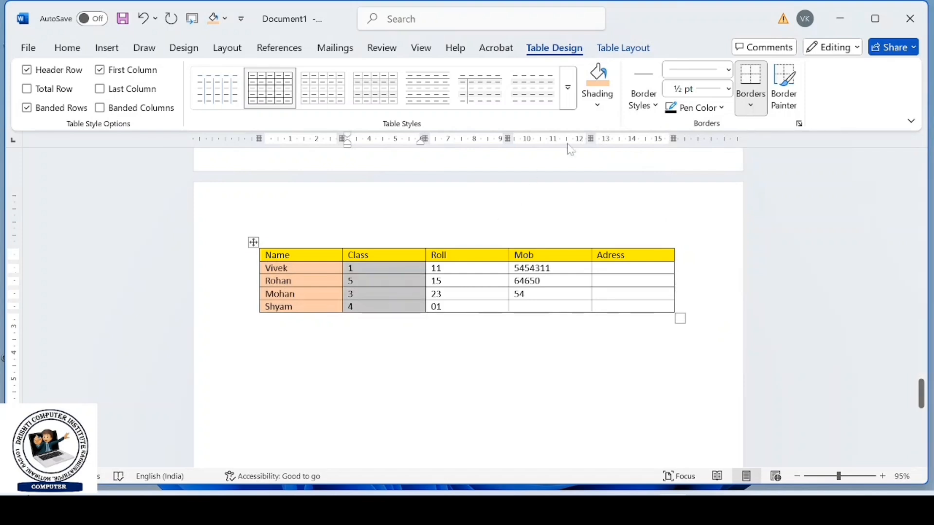
{"action": "left_click", "coordinate": [598, 105]}
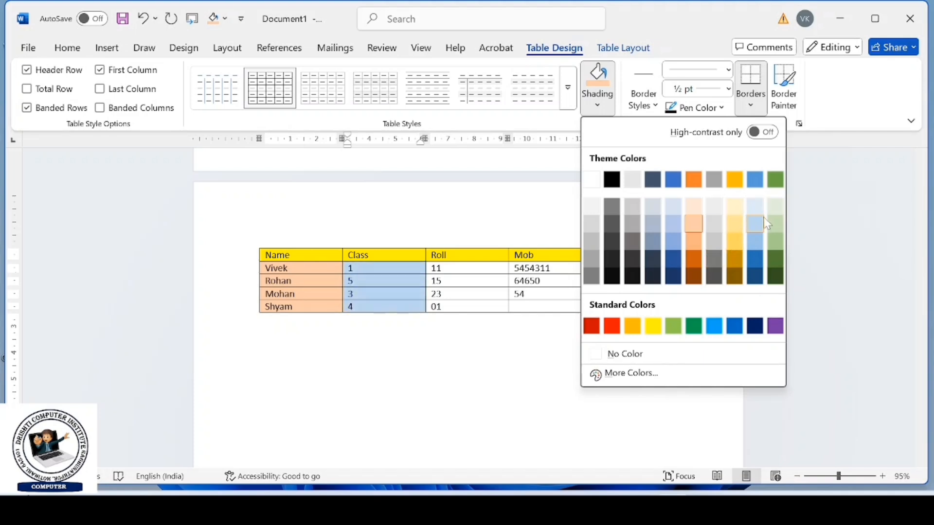
{"action": "left_click", "coordinate": [775, 222]}
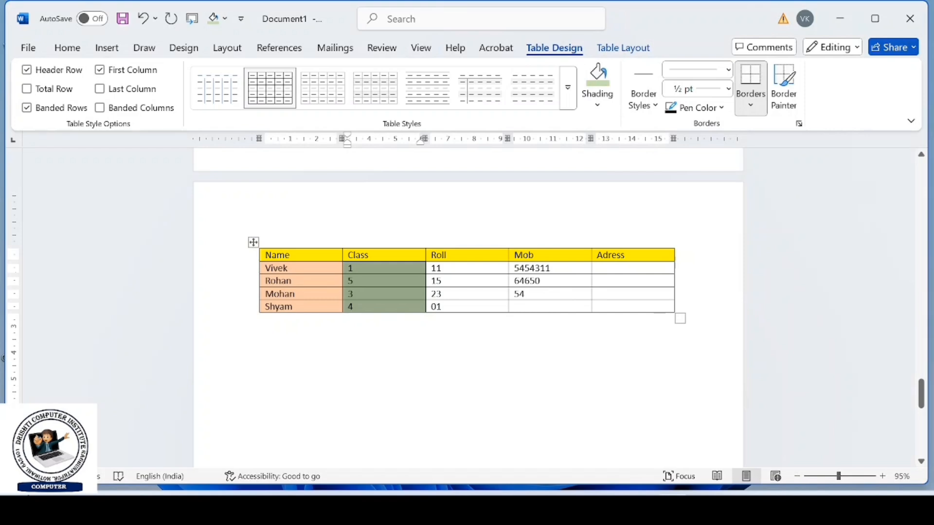
- Shade the four cells below Roll light blue and the four cells below Mob dark blue
{"action": "left_click_drag", "start_coordinate": [453, 269], "coordinate": [455, 307]}
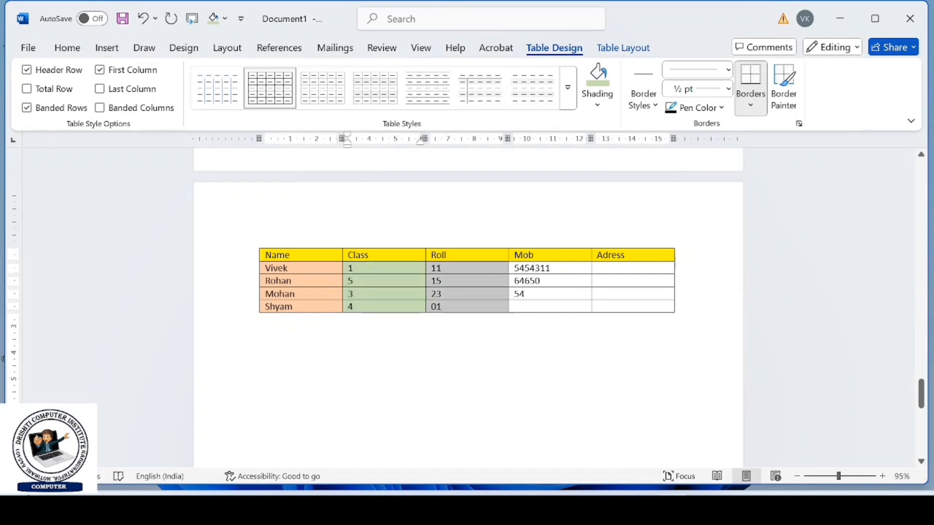
{"action": "left_click", "coordinate": [598, 102]}
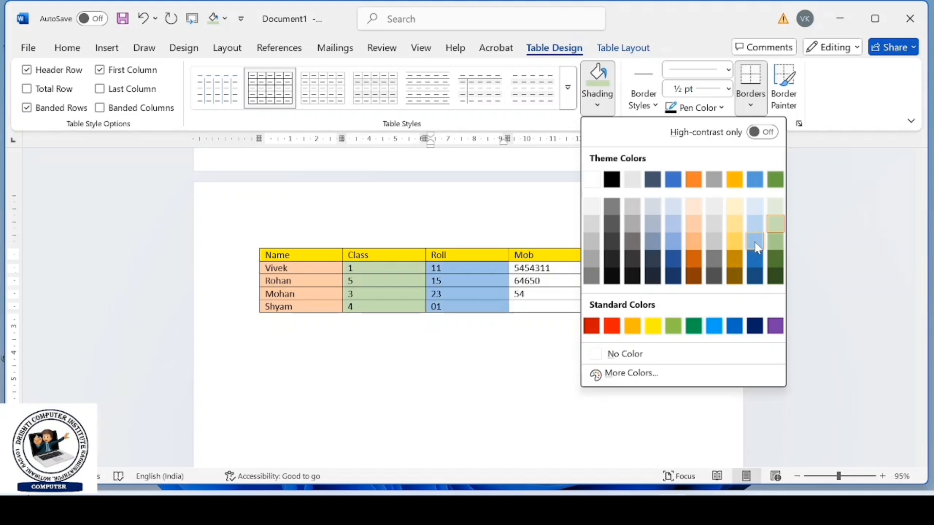
{"action": "left_click", "coordinate": [755, 257]}
{"action": "left_click_drag", "start_coordinate": [540, 268], "coordinate": [541, 307]}
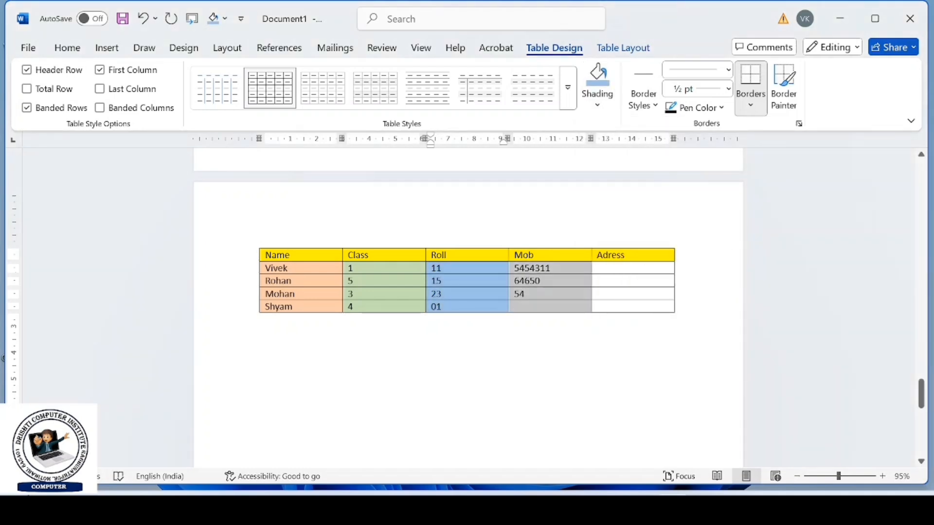
{"action": "left_click", "coordinate": [608, 103]}
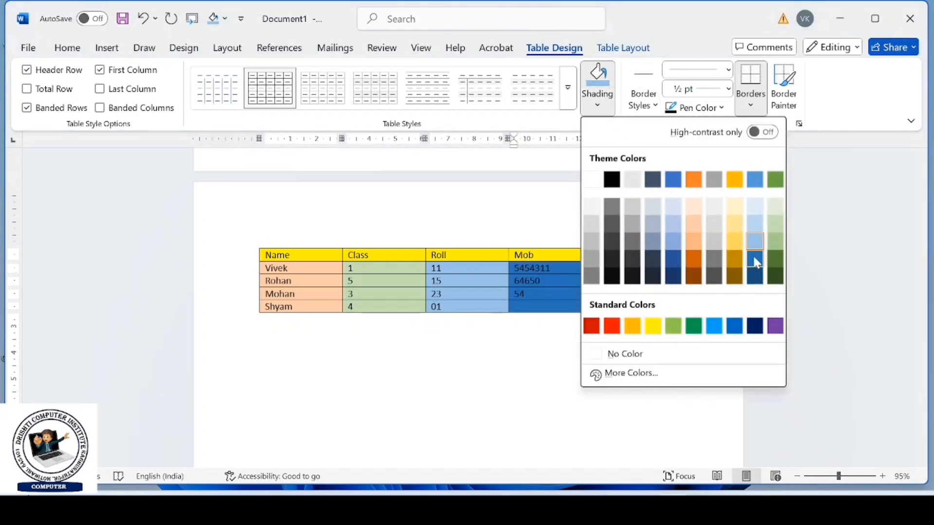
{"action": "left_click", "coordinate": [755, 258]}
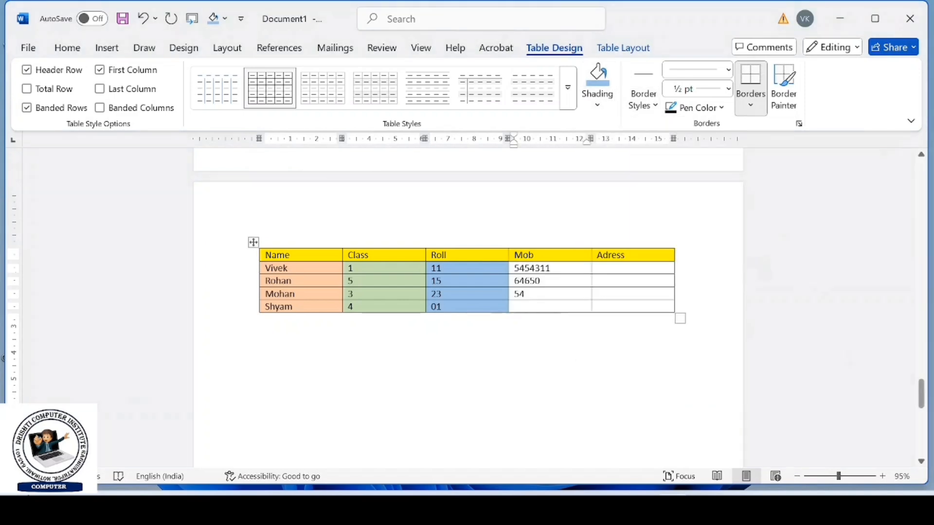
- Select the Adress column and choose an orange theme border from the third row with a triple line style
{"action": "left_click", "coordinate": [635, 222]}
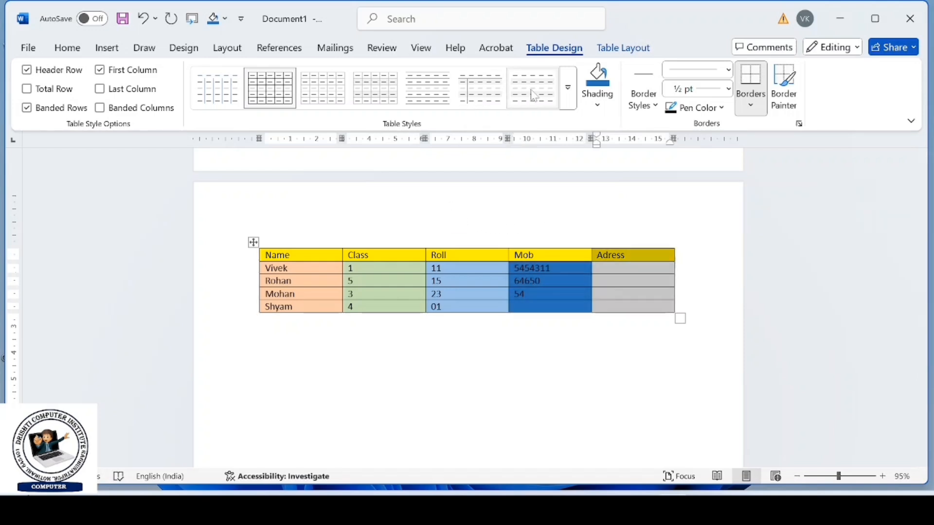
{"action": "left_click", "coordinate": [570, 90]}
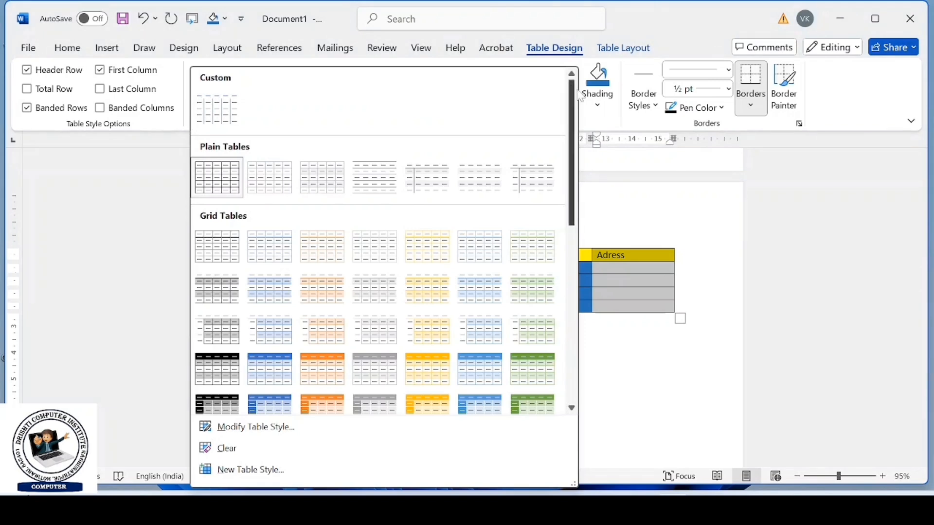
{"action": "key", "text": "Escape"}
{"action": "left_click", "coordinate": [643, 93]}
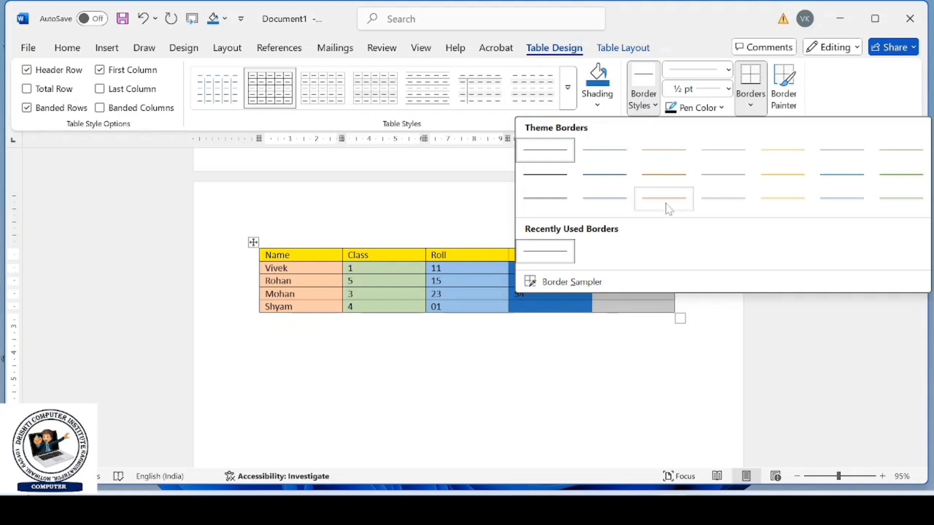
{"action": "left_click", "coordinate": [662, 199]}
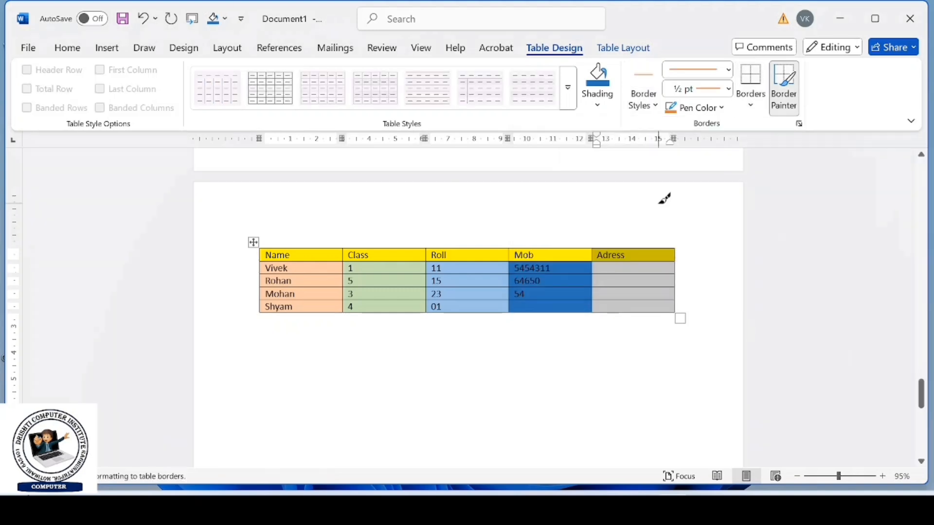
{"action": "left_click", "coordinate": [730, 70]}
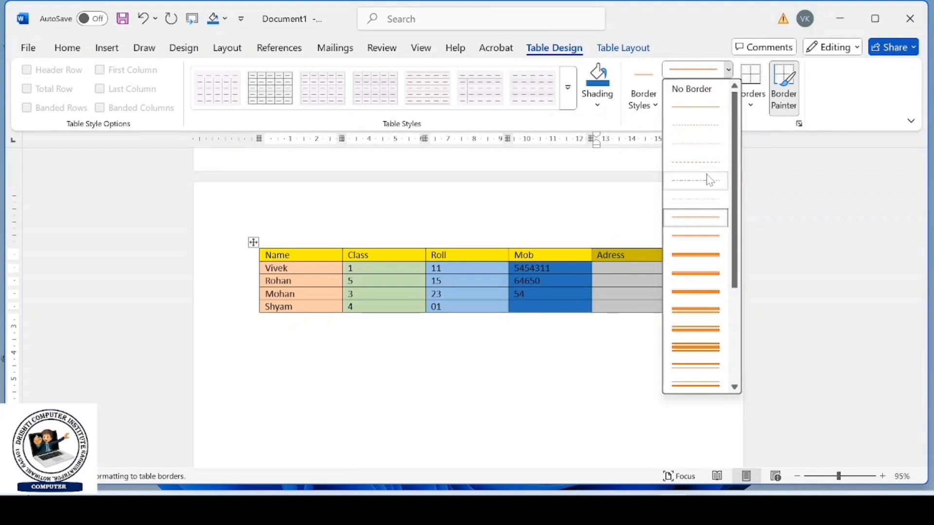
{"action": "left_click", "coordinate": [708, 236]}
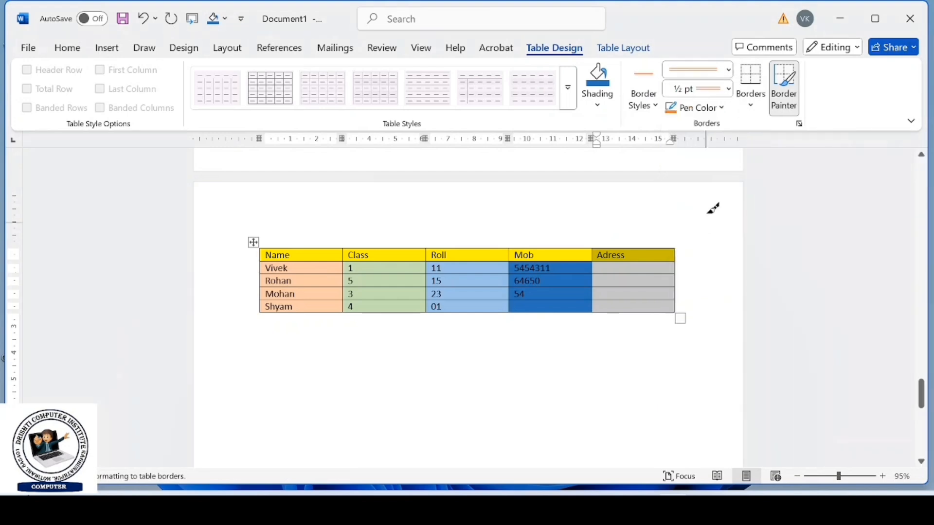
- Set the border pen's line weight to 1 ½ pt and its color to standard red
{"action": "left_click", "coordinate": [729, 90]}
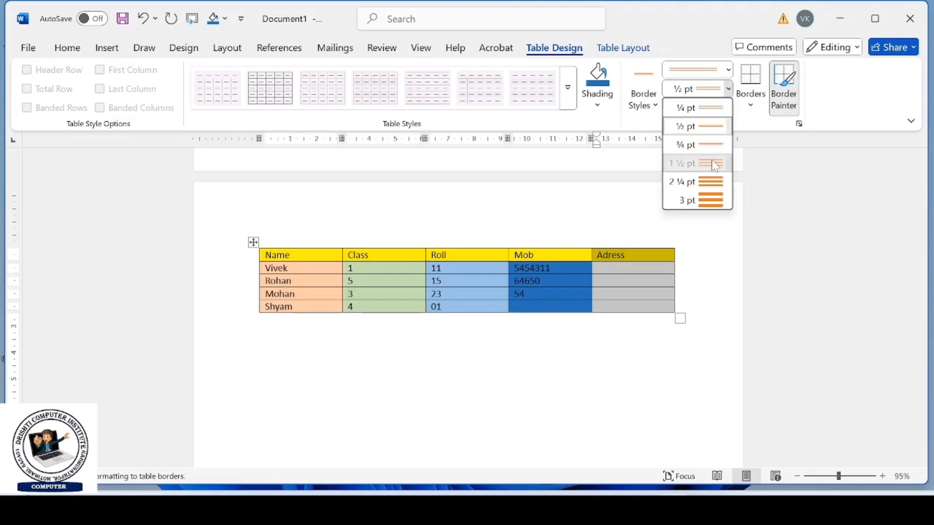
{"action": "left_click", "coordinate": [710, 163]}
{"action": "left_click", "coordinate": [701, 108]}
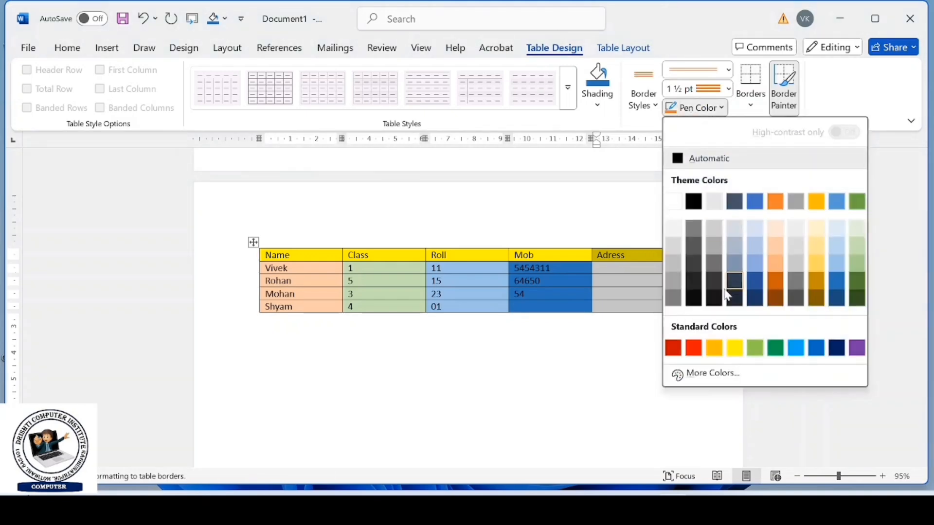
{"action": "left_click", "coordinate": [695, 346]}
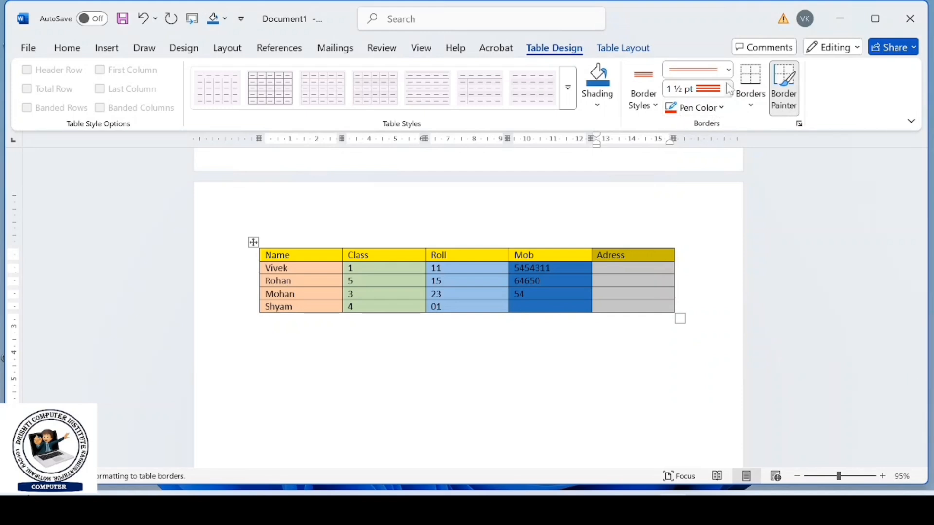
- Apply all borders with the current red triple-line pen to the Adress column and to the whole table
{"action": "left_click", "coordinate": [747, 103]}
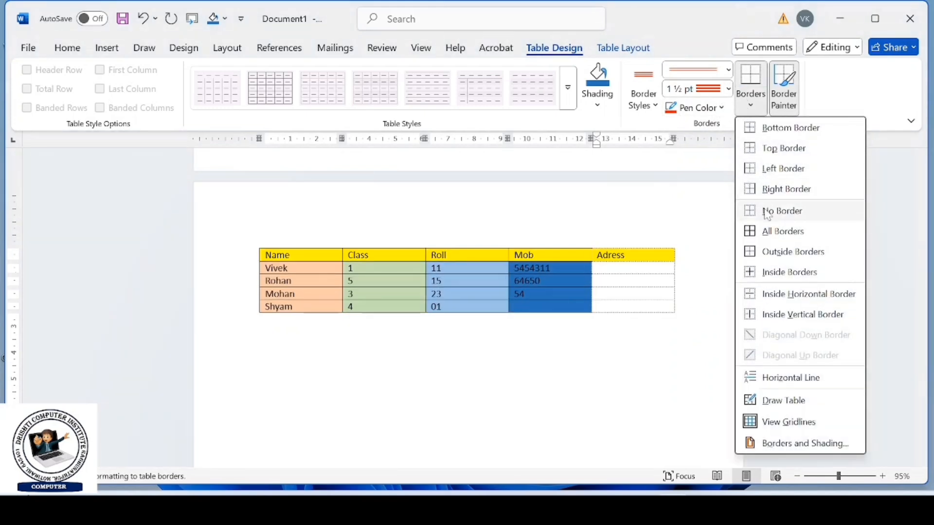
{"action": "left_click", "coordinate": [767, 231]}
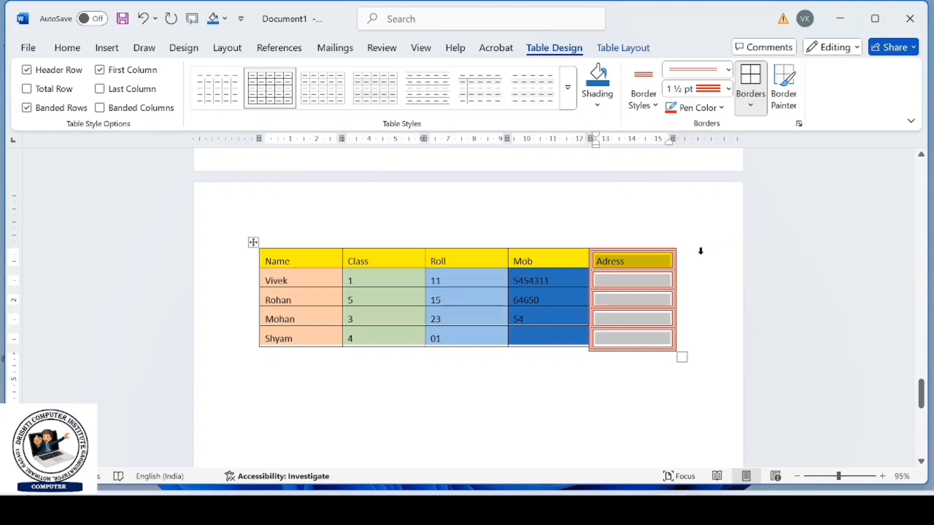
{"action": "left_click", "coordinate": [253, 242]}
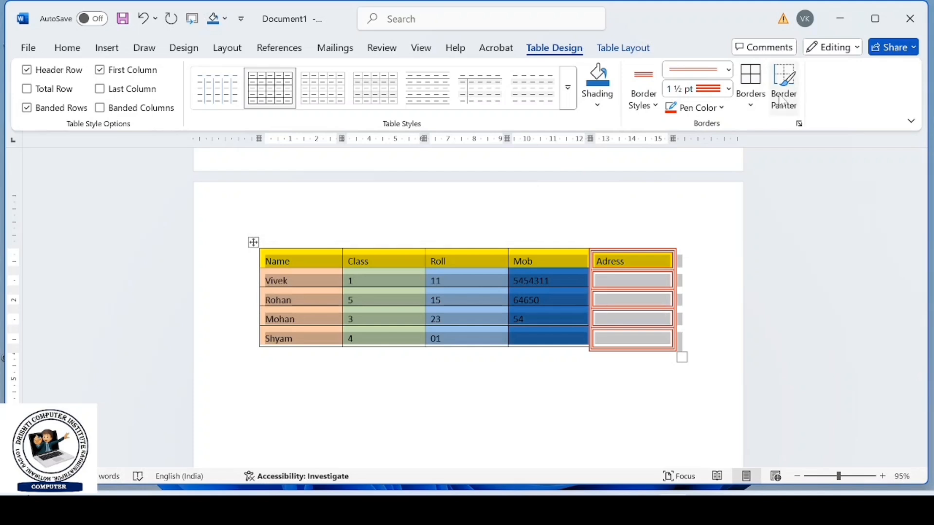
{"action": "left_click", "coordinate": [752, 110]}
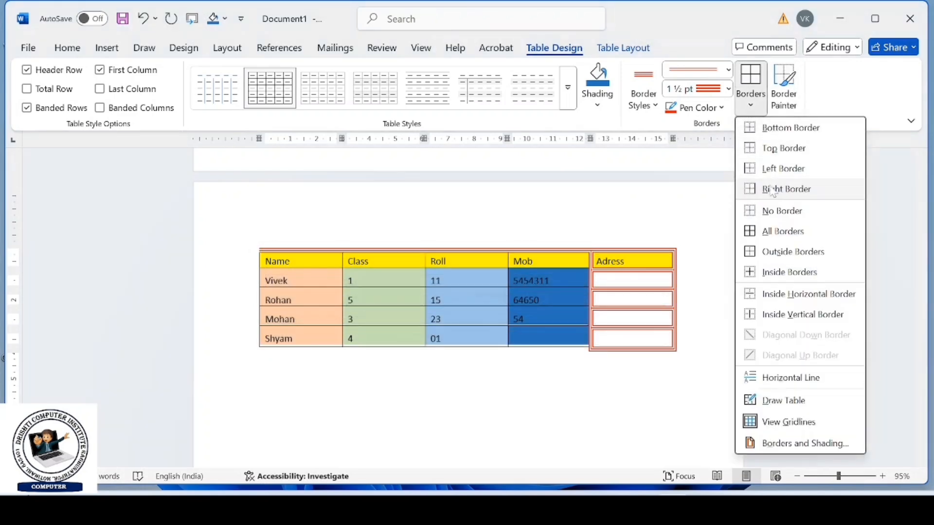
{"action": "left_click", "coordinate": [773, 227]}
{"action": "left_click", "coordinate": [673, 219]}
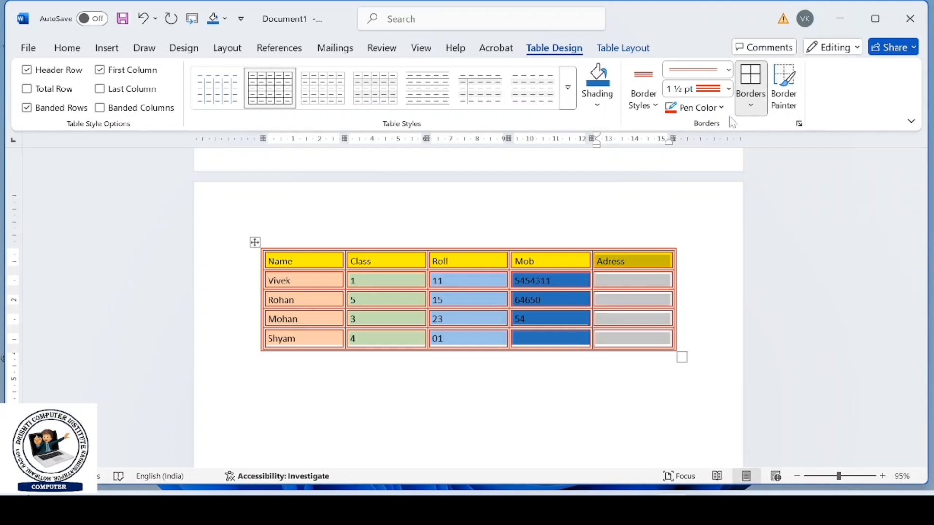
- Reset the table to the plain Table Grid style and paint the red triple-line border down its left and right outer edges
{"action": "left_click", "coordinate": [568, 88]}
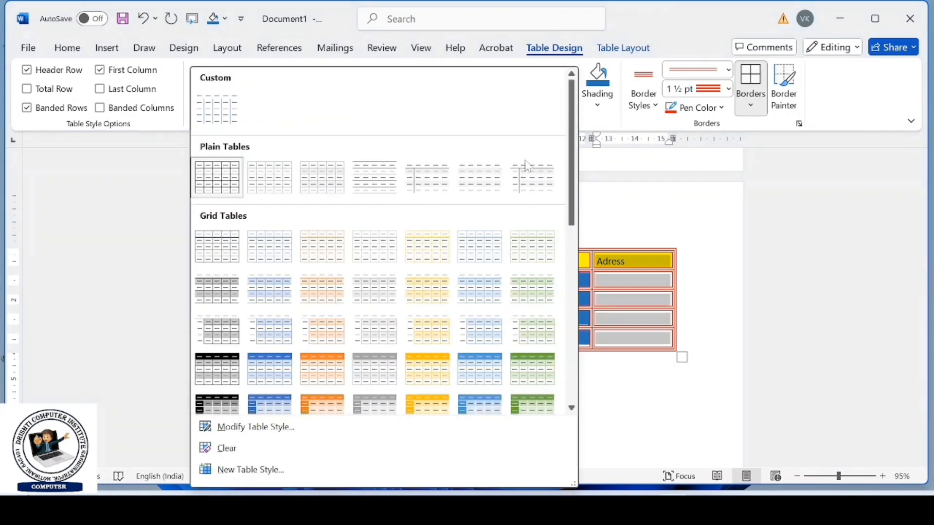
{"action": "left_click", "coordinate": [219, 178]}
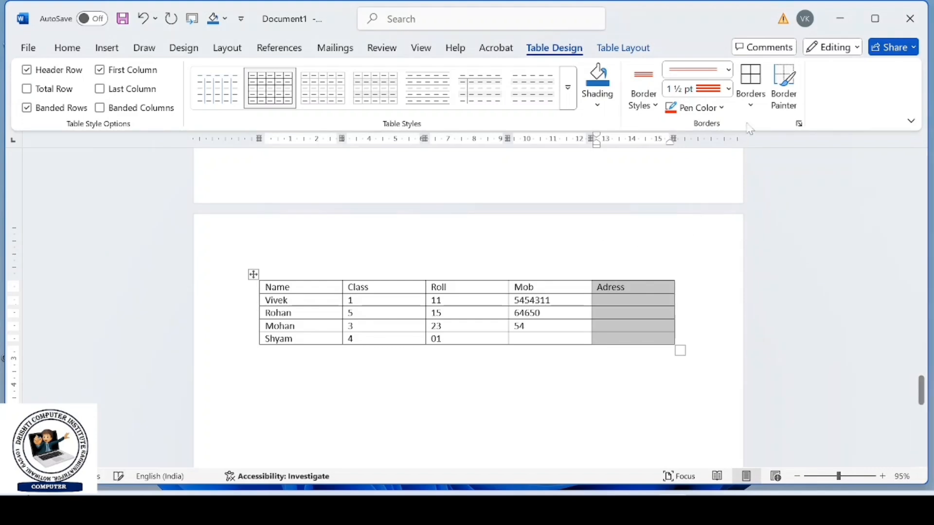
{"action": "left_click", "coordinate": [783, 91]}
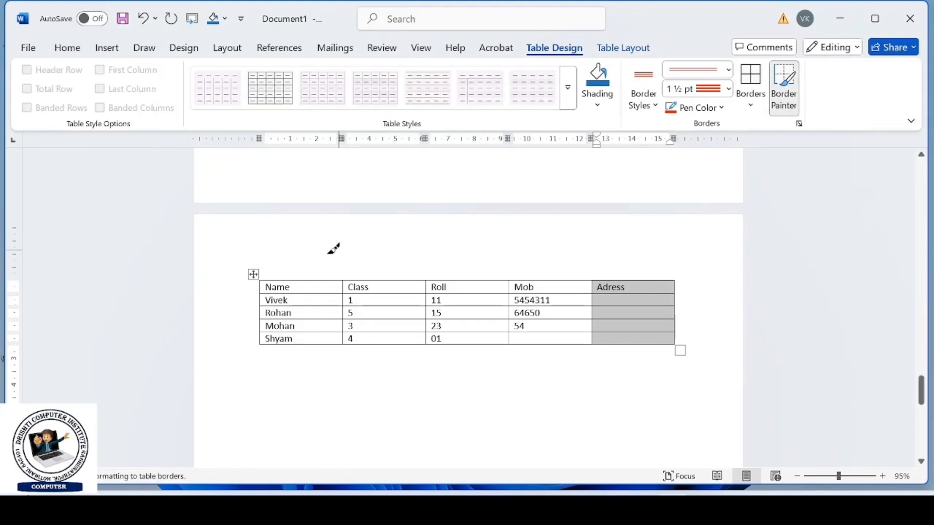
{"action": "left_click_drag", "start_coordinate": [261, 283], "coordinate": [263, 345]}
{"action": "left_click_drag", "start_coordinate": [261, 280], "coordinate": [263, 345]}
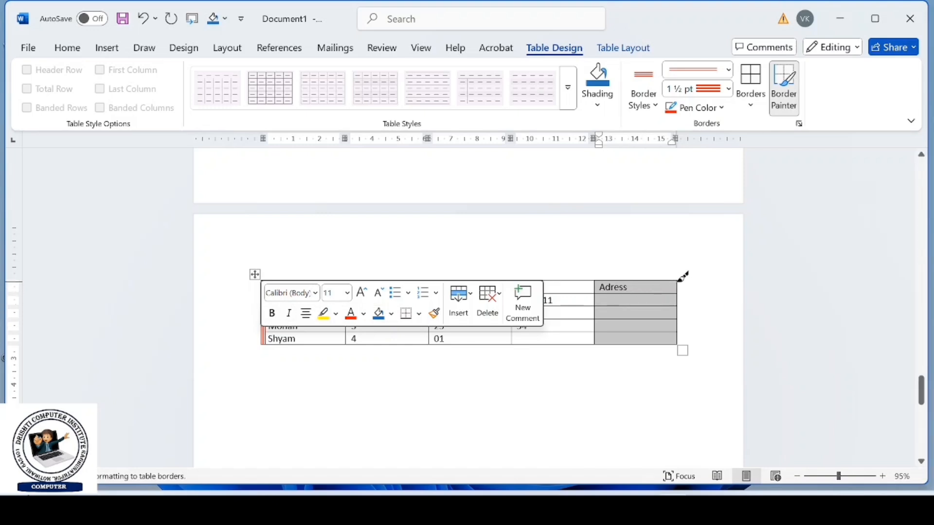
{"action": "left_click_drag", "start_coordinate": [679, 280], "coordinate": [677, 344]}
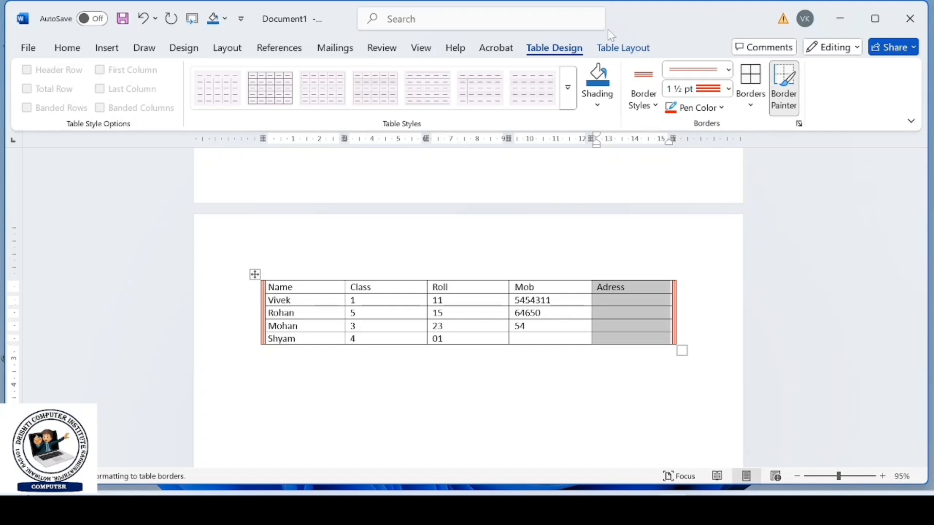
- Select only the Class header cell with the table selection command and shade it light orange
{"action": "left_click", "coordinate": [618, 50]}
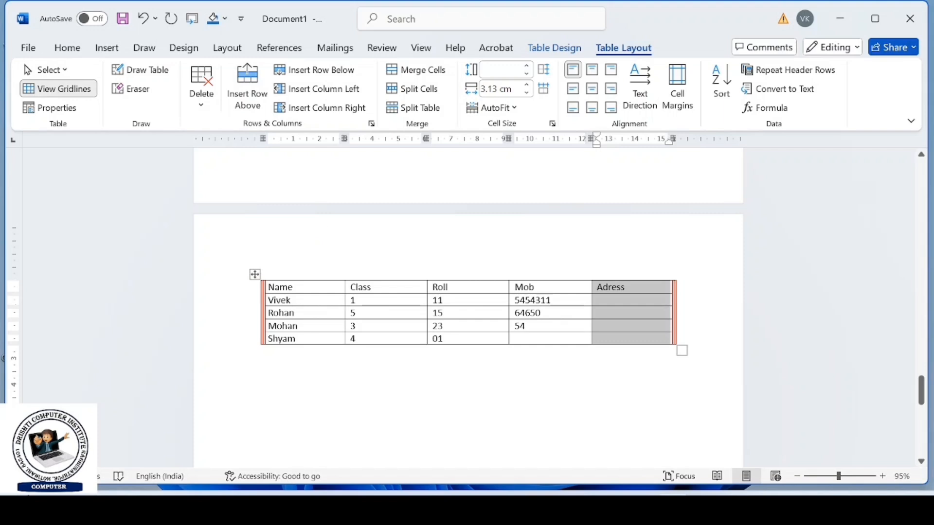
{"action": "left_click", "coordinate": [369, 287]}
{"action": "left_click", "coordinate": [65, 69]}
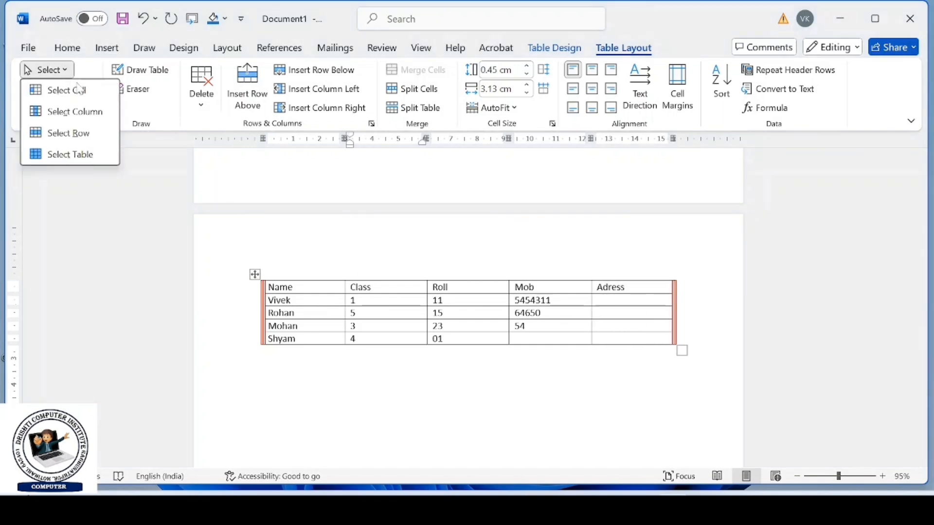
{"action": "left_click", "coordinate": [78, 90]}
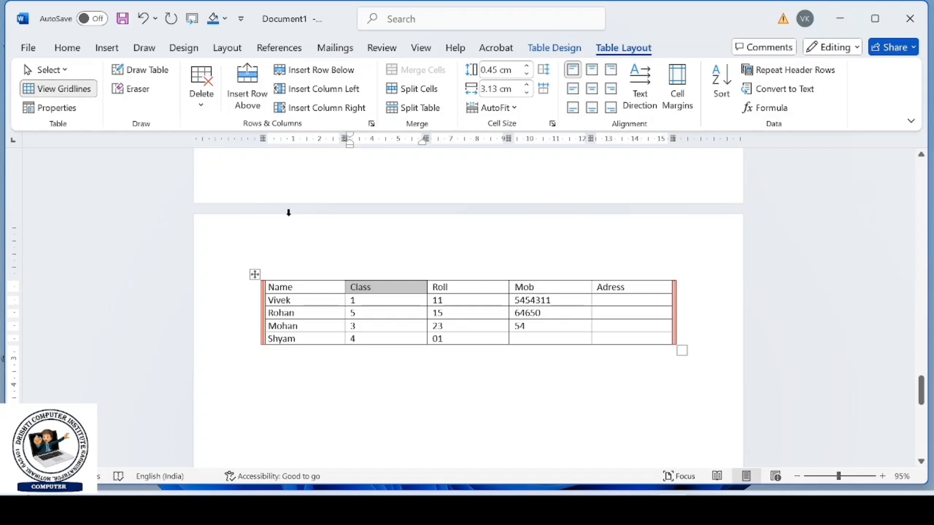
{"action": "left_click", "coordinate": [555, 48]}
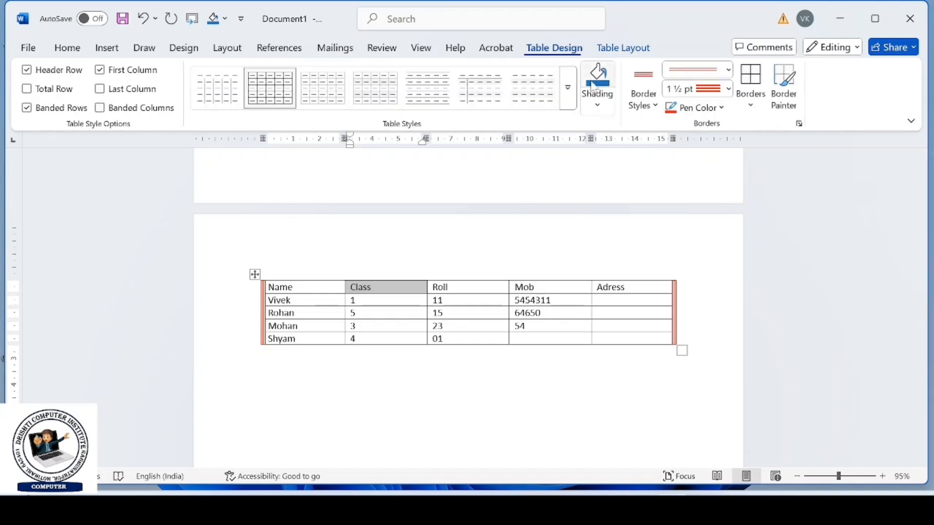
{"action": "left_click", "coordinate": [598, 104]}
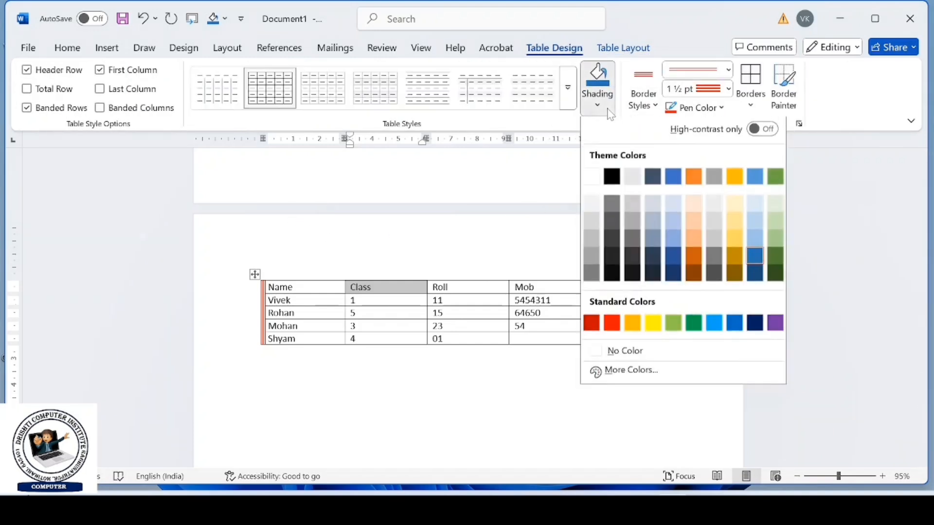
{"action": "left_click", "coordinate": [694, 224]}
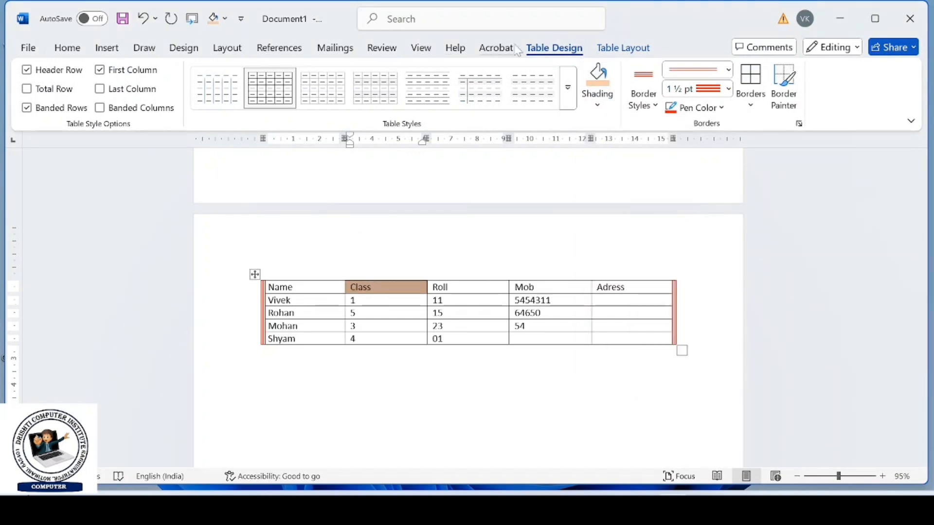
- Select the table's entire header row with the Select Row command, starting from the Name cell
{"action": "left_click", "coordinate": [627, 47]}
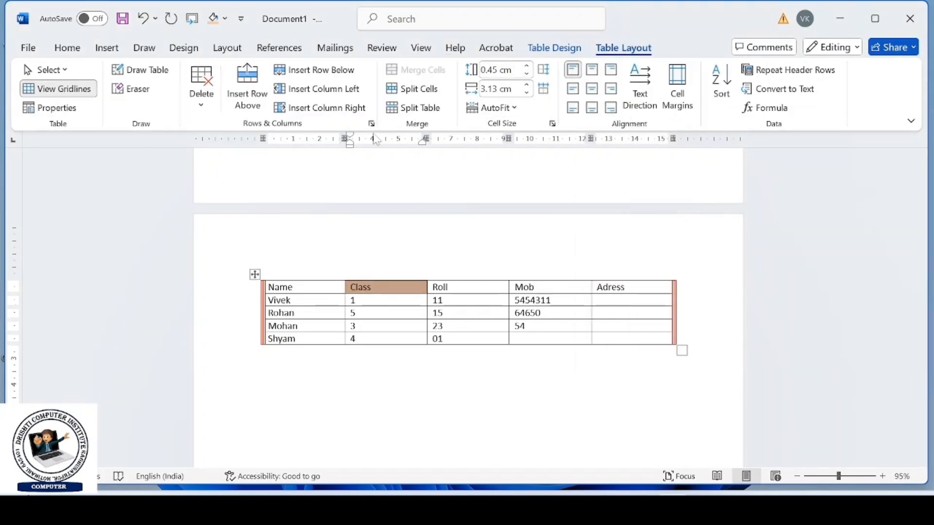
{"action": "left_click", "coordinate": [65, 70]}
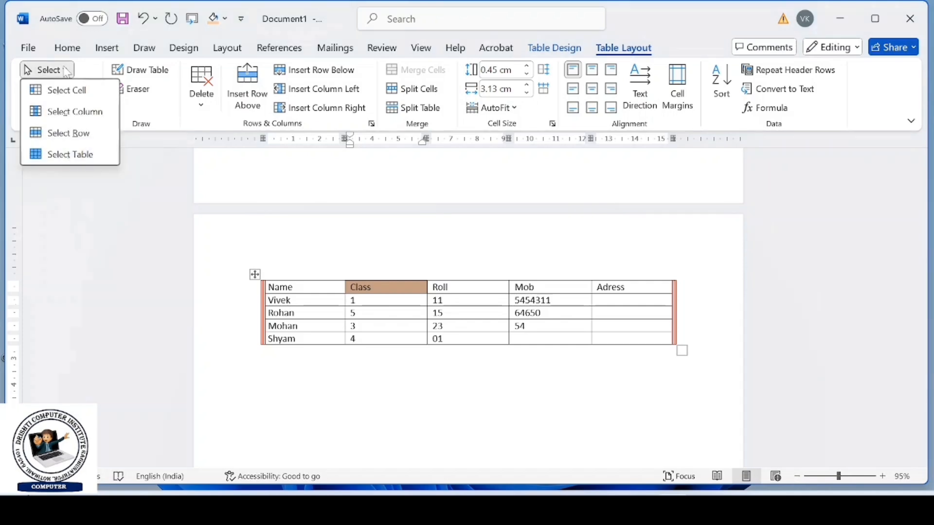
{"action": "left_click", "coordinate": [279, 292]}
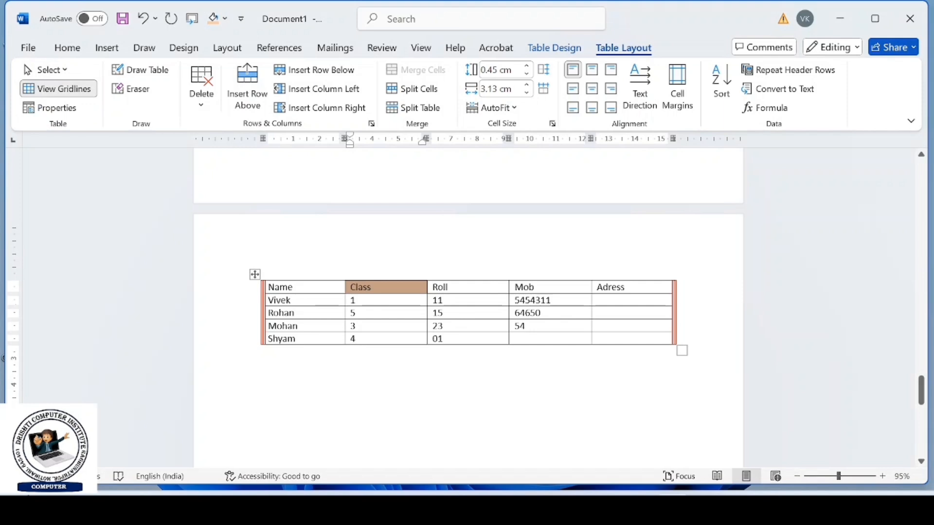
{"action": "left_click", "coordinate": [63, 70]}
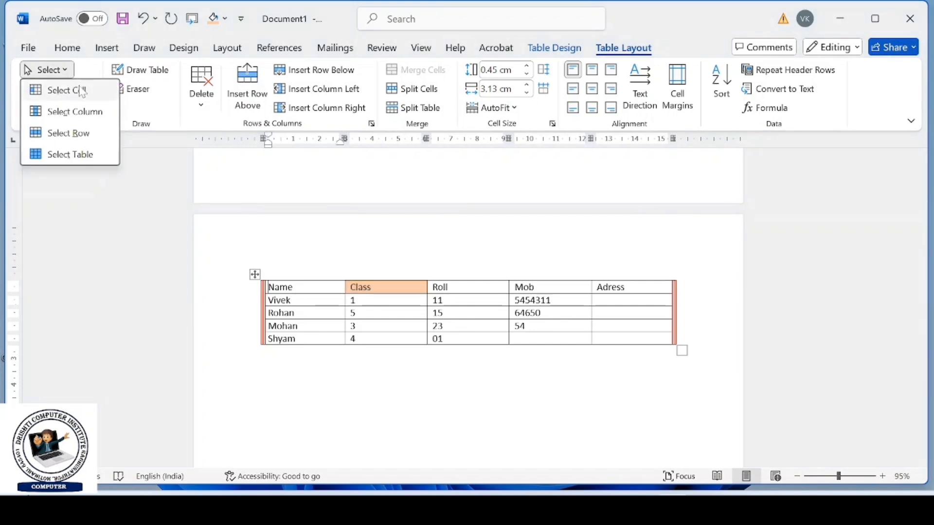
{"action": "left_click", "coordinate": [92, 133]}
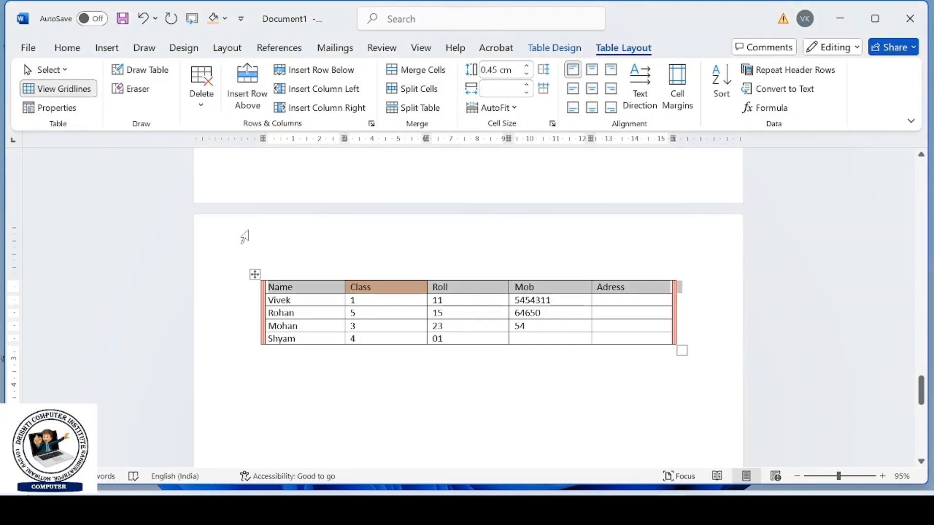
- Select directly in the table the first data row, the whole Mob column and the second data row, one after another
{"action": "left_click_drag", "start_coordinate": [304, 300], "coordinate": [628, 302]}
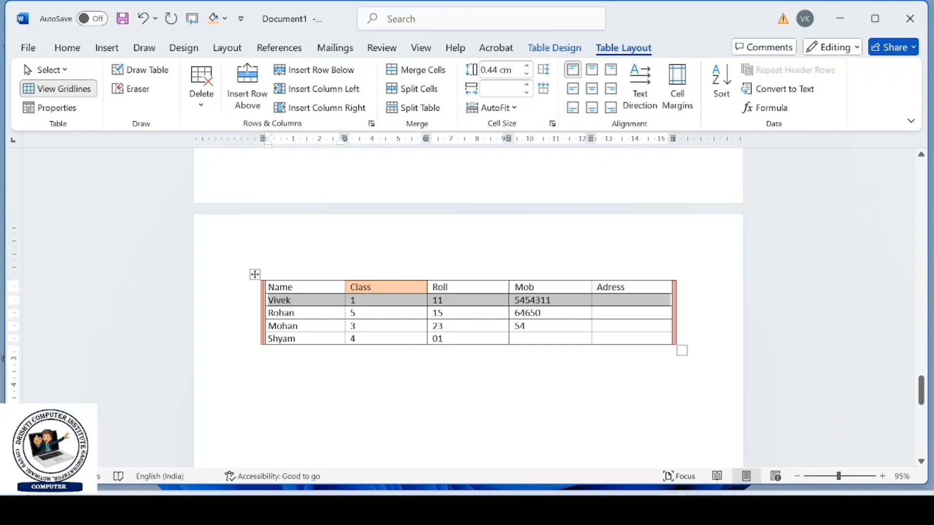
{"action": "left_click", "coordinate": [535, 287]}
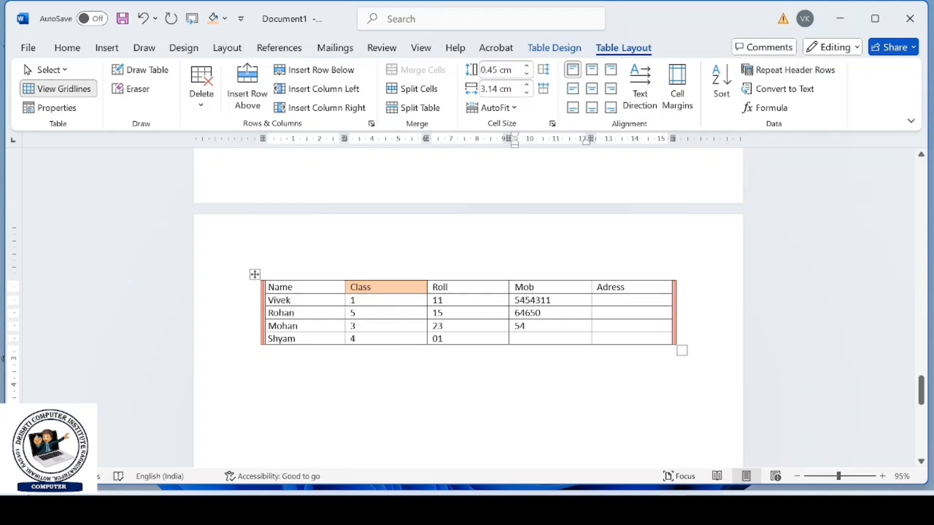
{"action": "left_click_drag", "start_coordinate": [535, 287], "coordinate": [572, 345]}
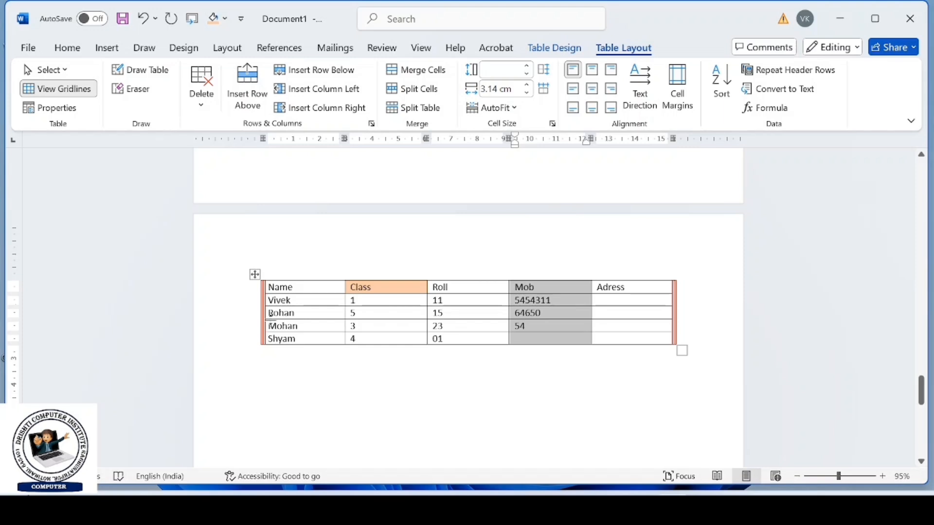
{"action": "left_click_drag", "start_coordinate": [277, 313], "coordinate": [467, 326]}
{"action": "key", "text": "shift+Right"}
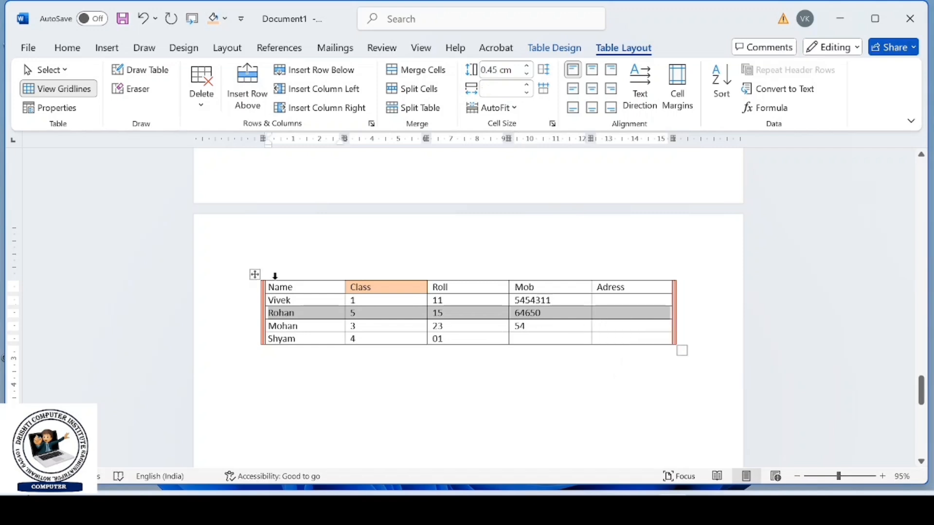
- Select the entire table with the Select Table command, and only its second data row from the page margin
{"action": "left_click", "coordinate": [45, 70]}
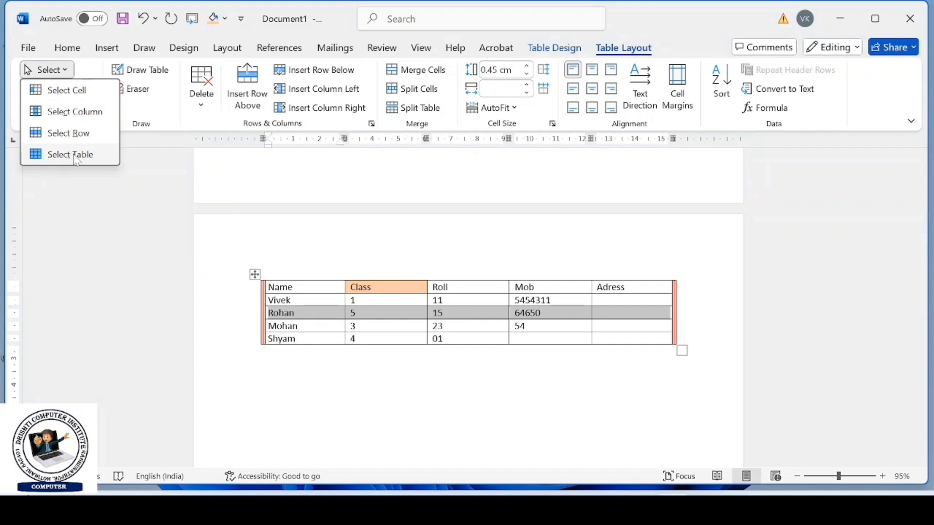
{"action": "left_click", "coordinate": [75, 156]}
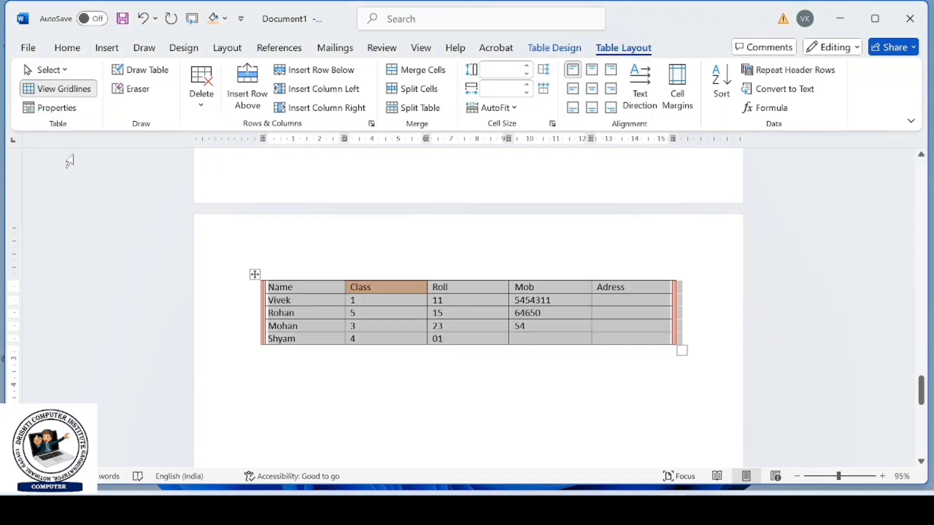
{"action": "left_click", "coordinate": [219, 313]}
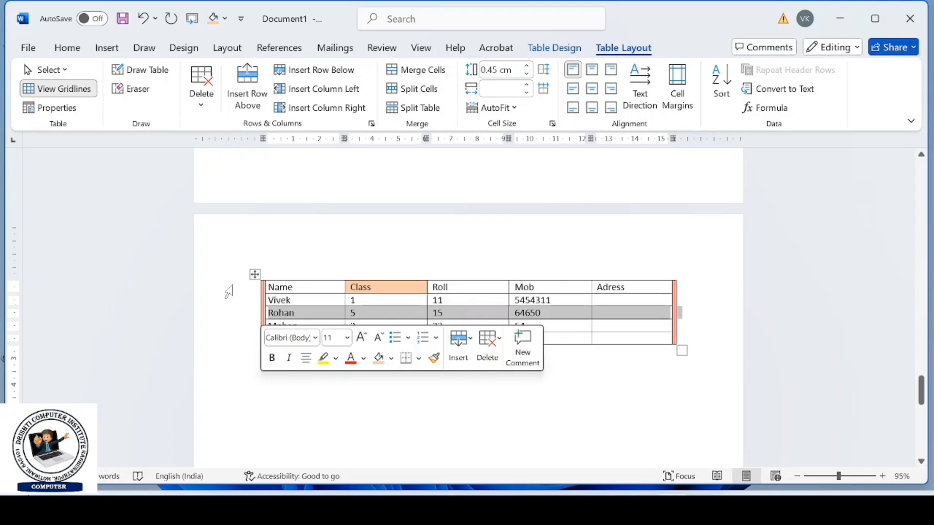
- Select the whole table by its handle and reset it to the plain Table Grid style
{"action": "left_click", "coordinate": [255, 274]}
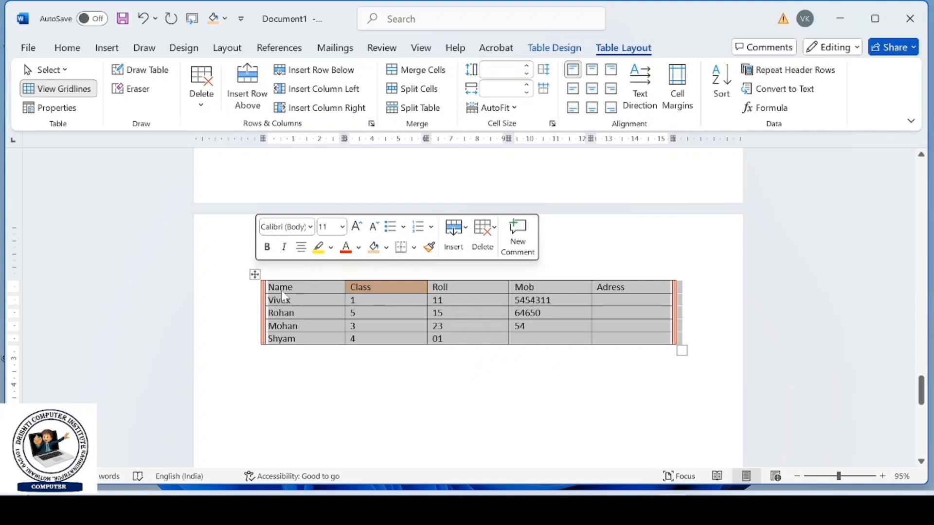
{"action": "left_click", "coordinate": [89, 92]}
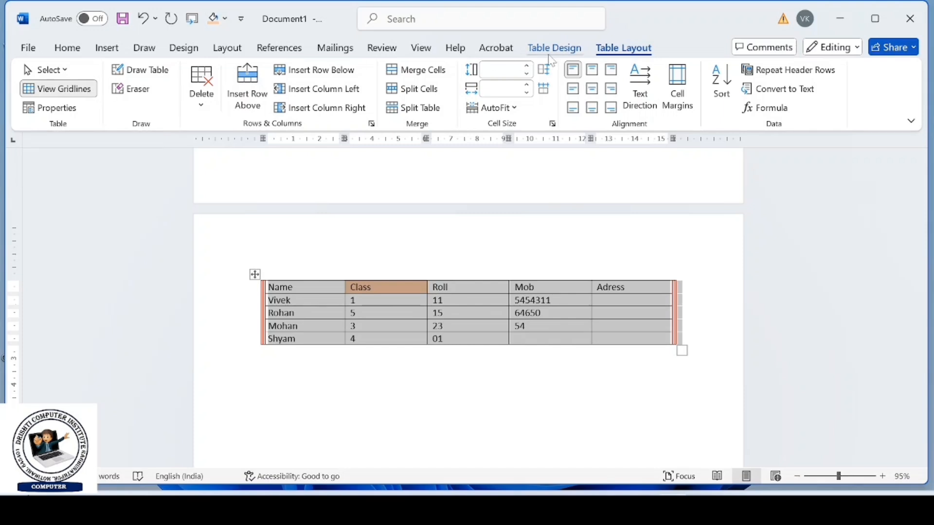
{"action": "left_click", "coordinate": [553, 51]}
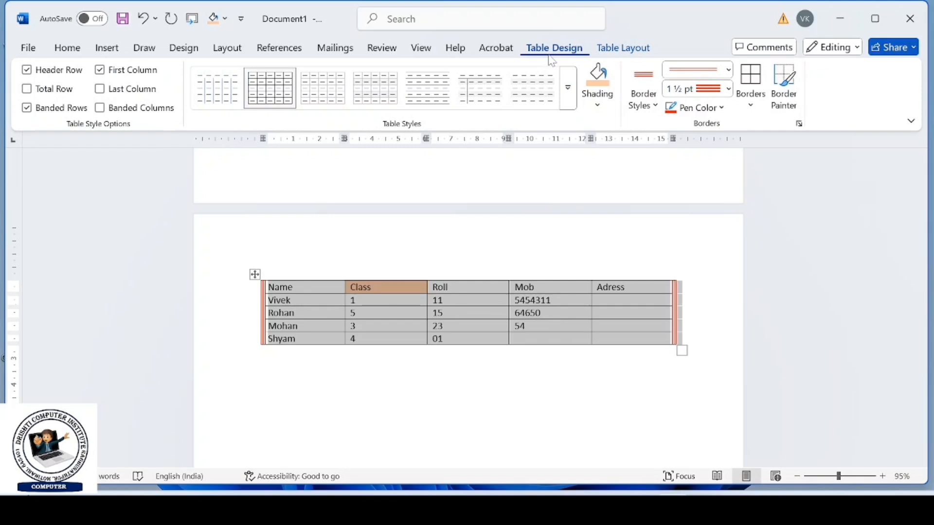
{"action": "left_click", "coordinate": [565, 93]}
{"action": "left_click", "coordinate": [218, 180]}
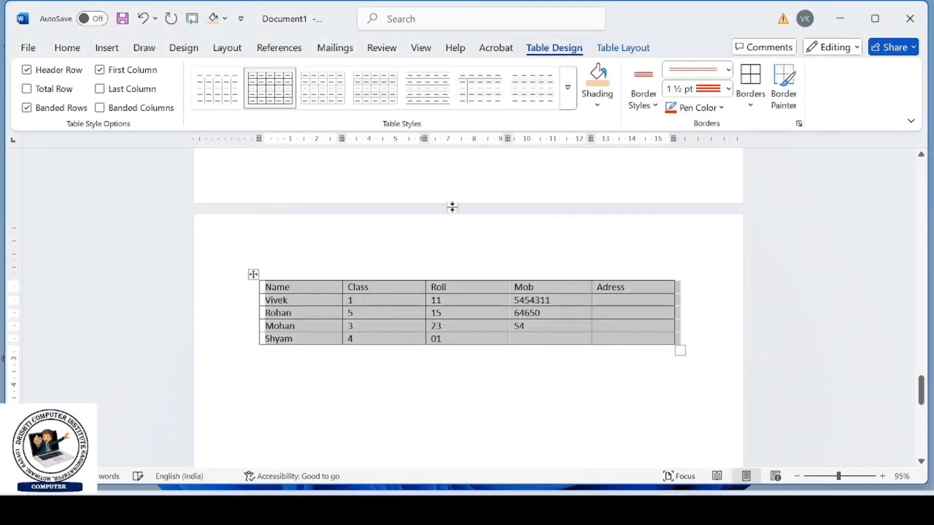
- Select the Mob column and remove all of its borders
{"action": "left_click", "coordinate": [517, 233]}
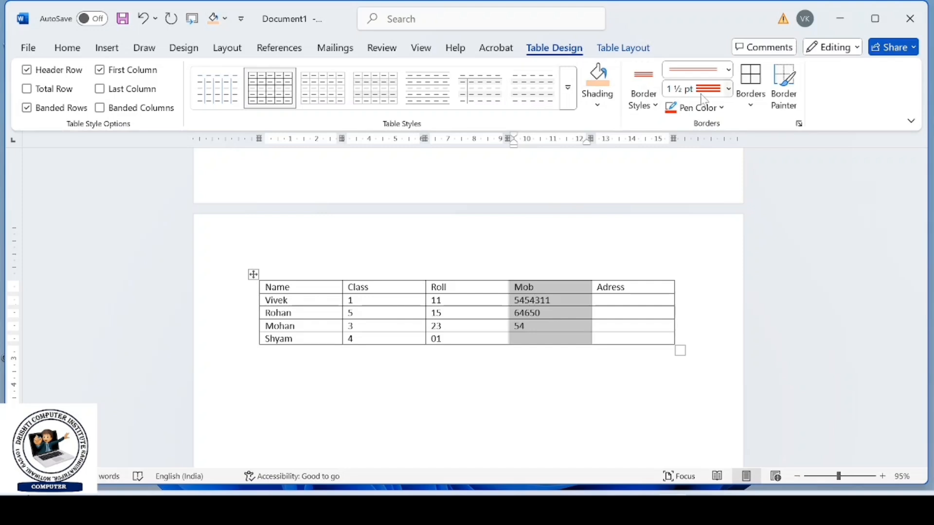
{"action": "left_click", "coordinate": [757, 104]}
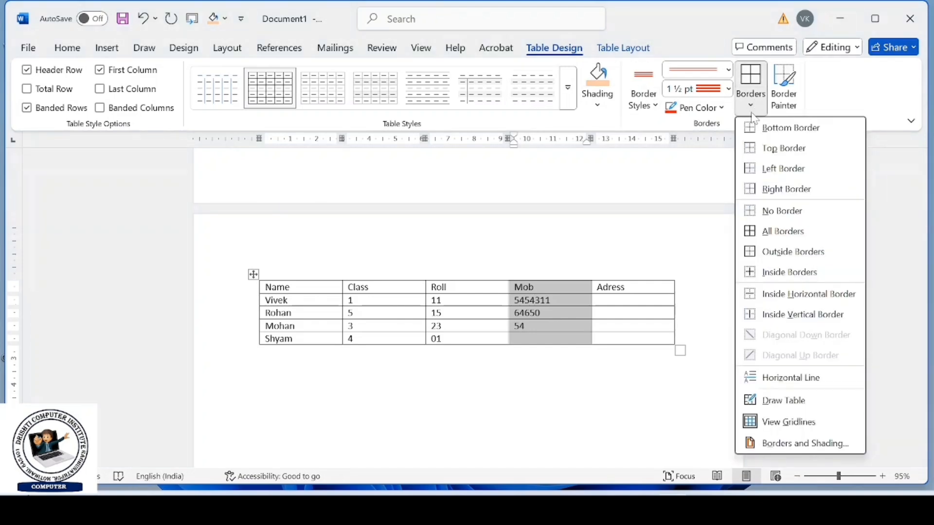
{"action": "left_click", "coordinate": [768, 209]}
{"action": "left_click", "coordinate": [695, 223]}
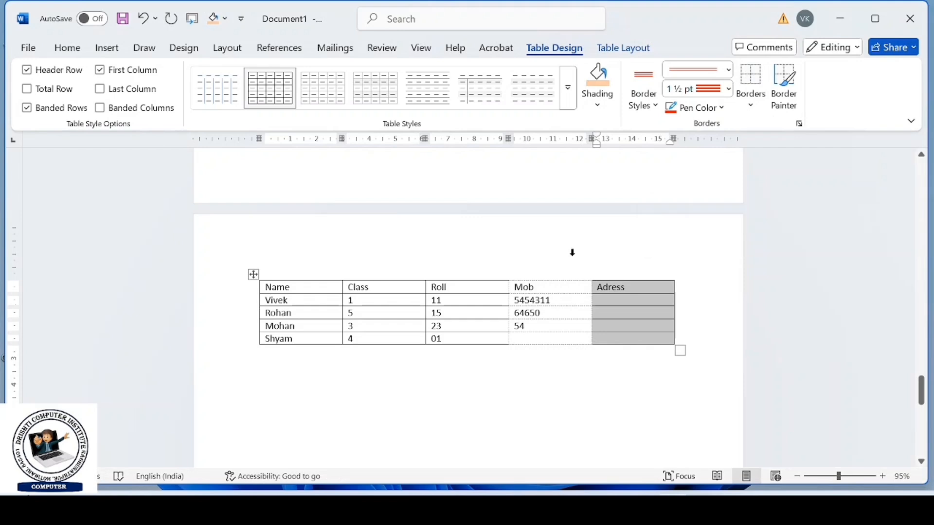
- Select the entire table and remove all of its borders
{"action": "left_click", "coordinate": [509, 243]}
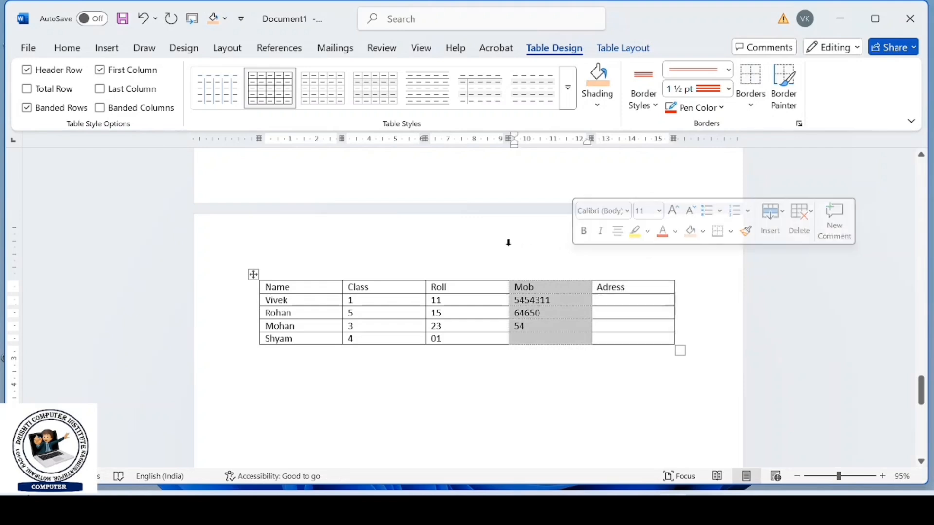
{"action": "left_click", "coordinate": [253, 275]}
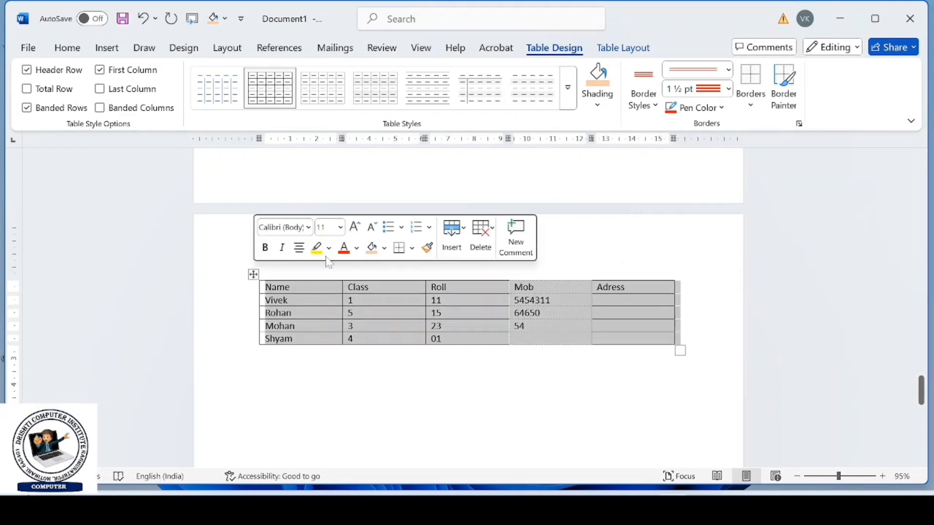
{"action": "left_click", "coordinate": [750, 103]}
{"action": "left_click", "coordinate": [778, 210]}
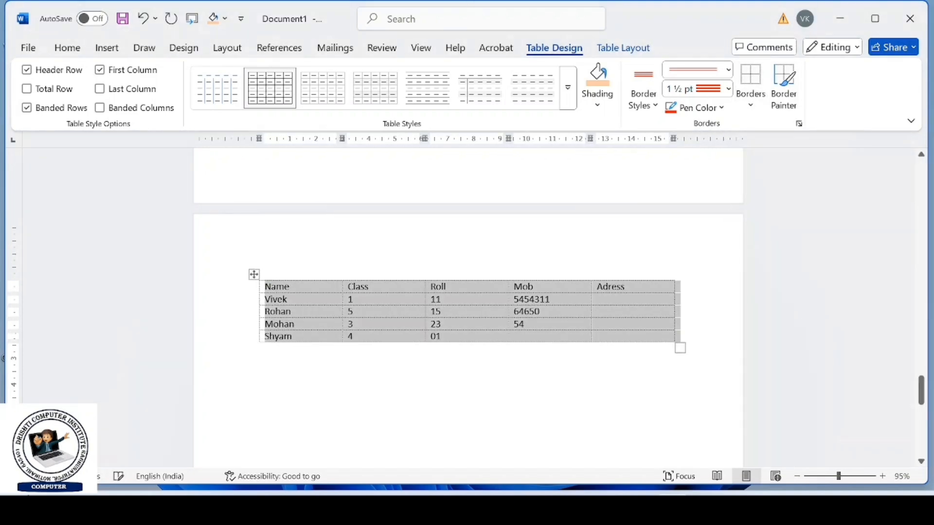
- Hide the gridlines of the borderless table and deselect it
{"action": "left_click", "coordinate": [649, 242]}
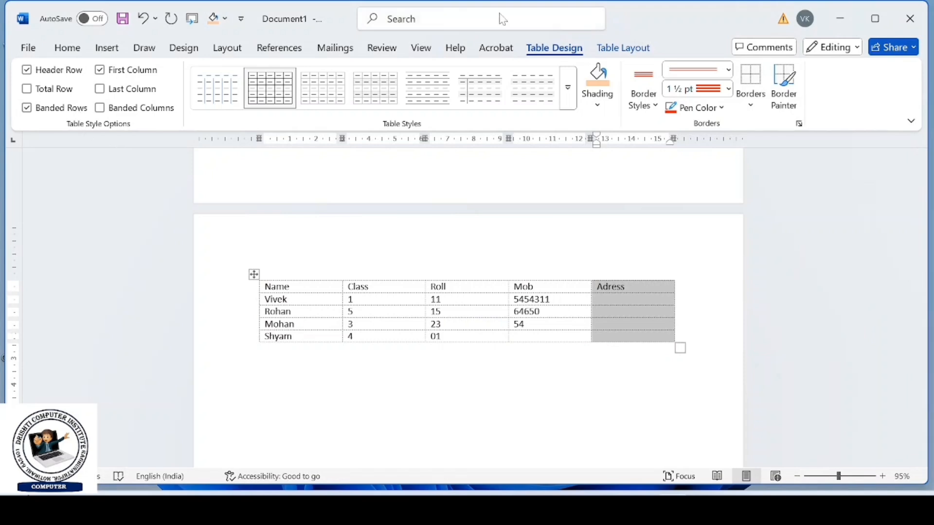
{"action": "left_click", "coordinate": [623, 48]}
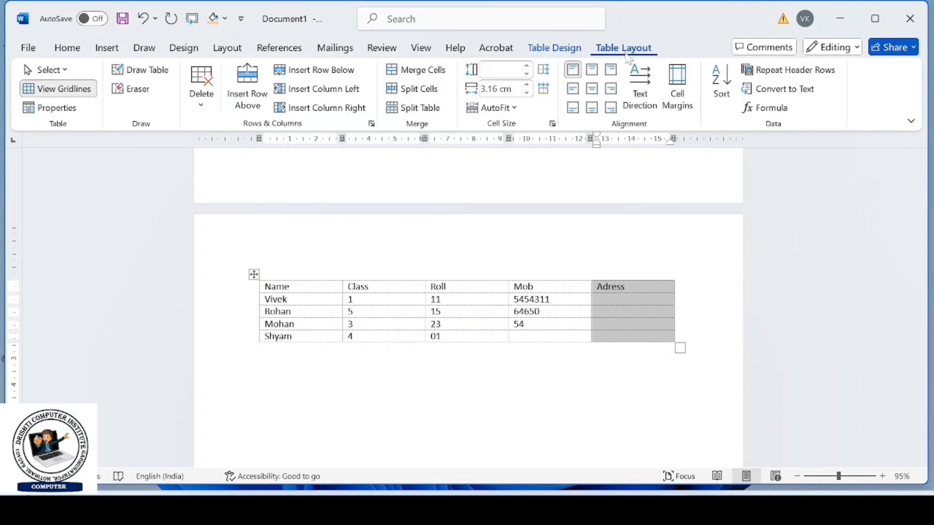
{"action": "left_click", "coordinate": [74, 92]}
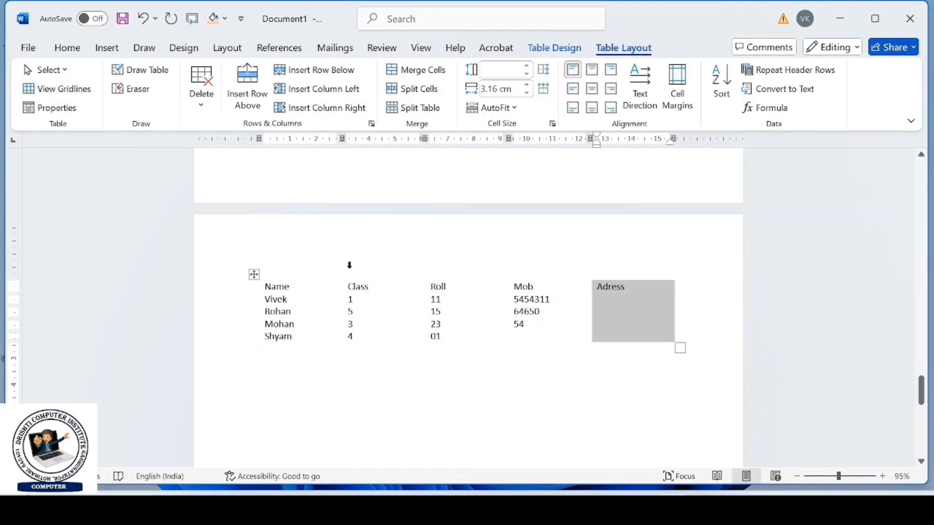
{"action": "left_click", "coordinate": [450, 400]}
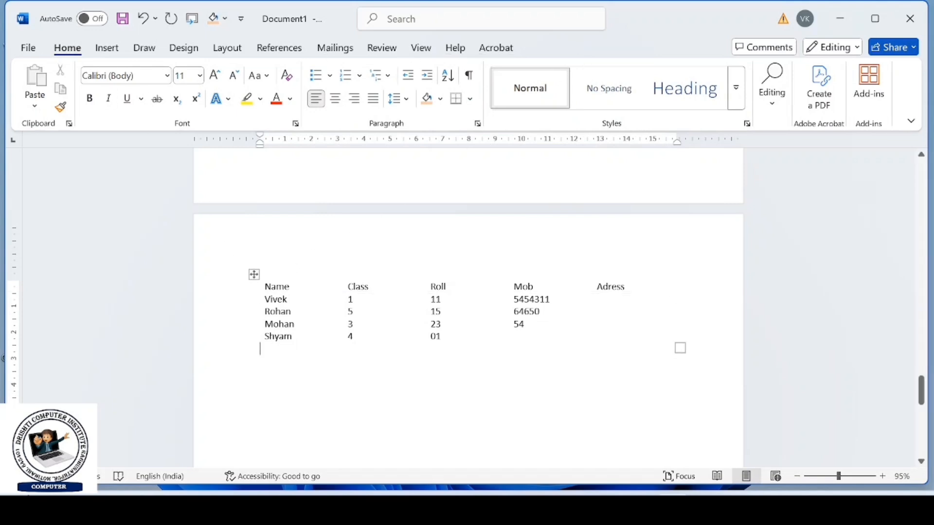
- Select the whole table, show its gridlines again, and select only the Name column
{"action": "left_click", "coordinate": [254, 274]}
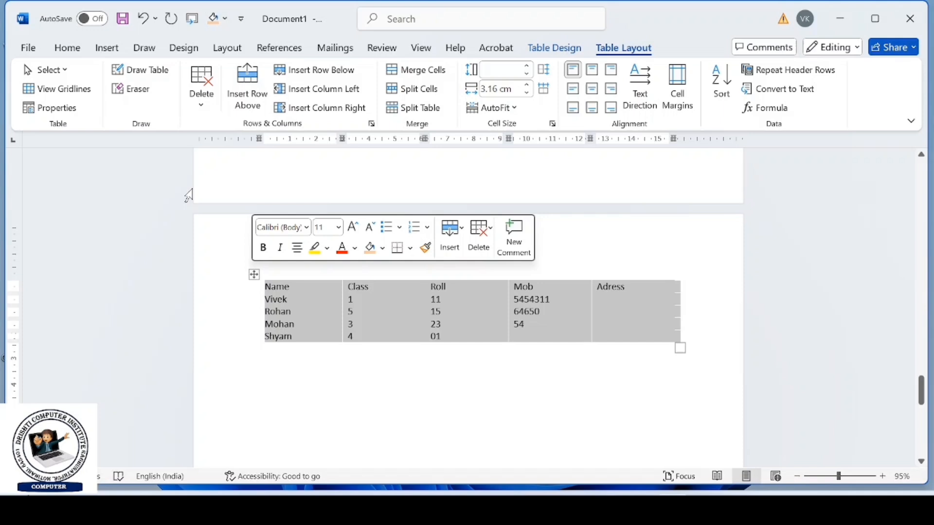
{"action": "left_click", "coordinate": [61, 98]}
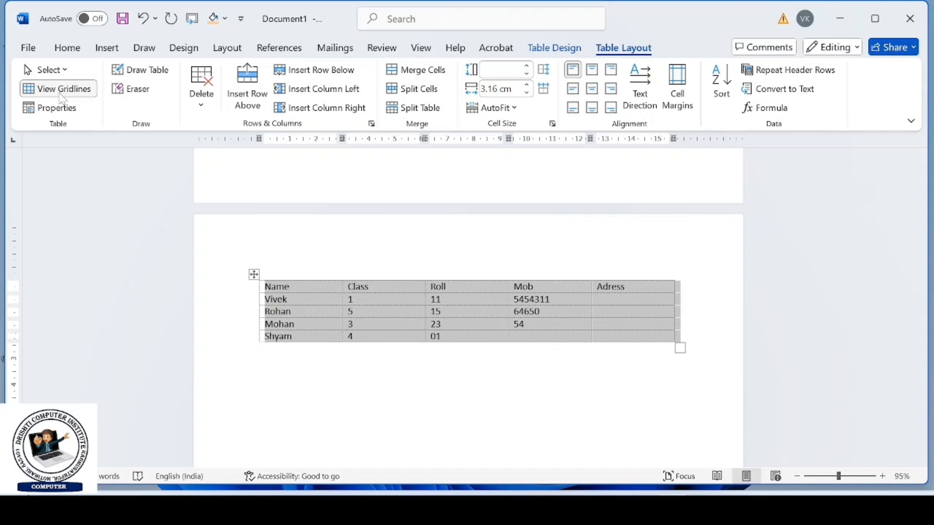
{"action": "left_click", "coordinate": [313, 252]}
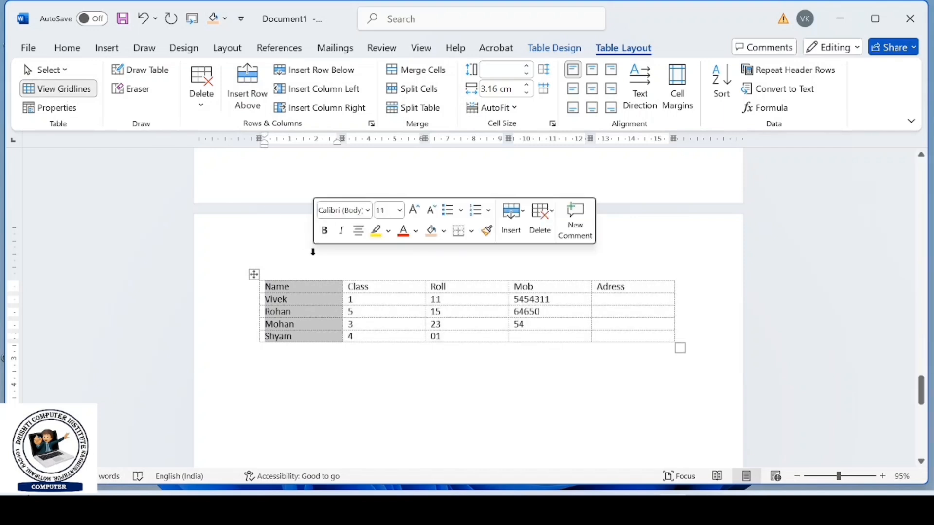
- Inspect the borderless table in the print preview at 116% zoom and return to the document
{"action": "key", "text": "ctrl+p"}
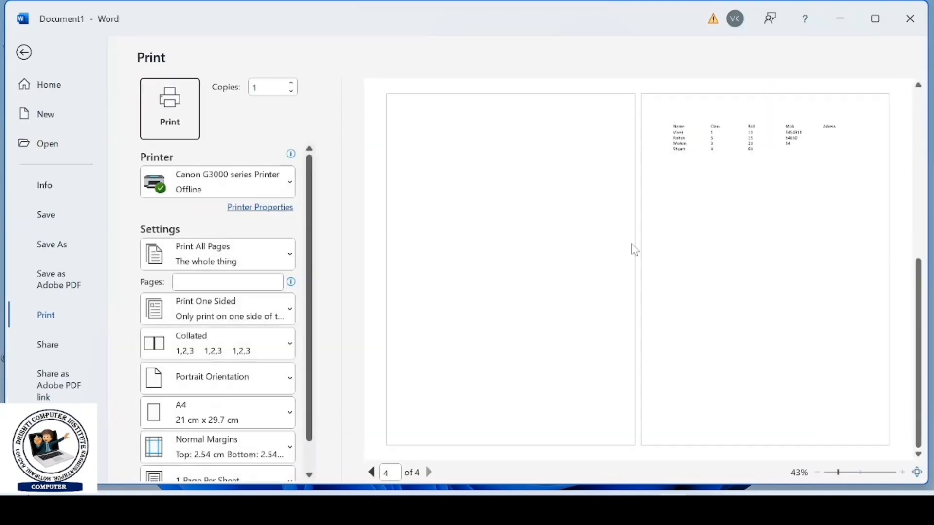
{"action": "left_click", "coordinate": [863, 474]}
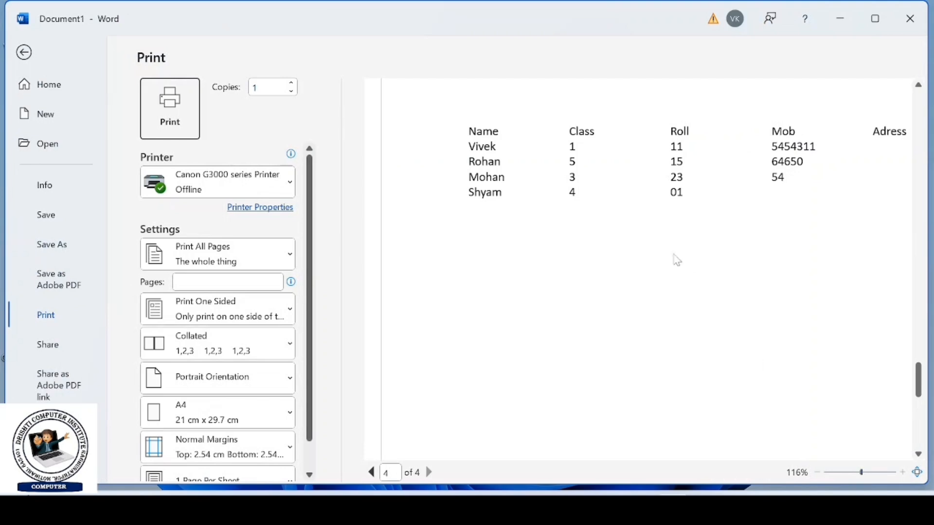
{"action": "left_click", "coordinate": [24, 54]}
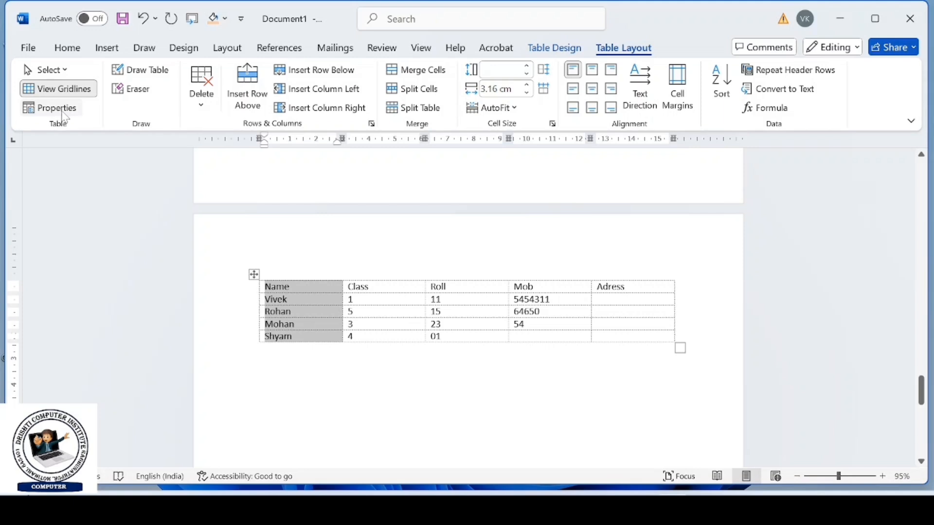
- Shrink the whole table in width until each column is about 1.83 cm wide
{"action": "left_click", "coordinate": [64, 112]}
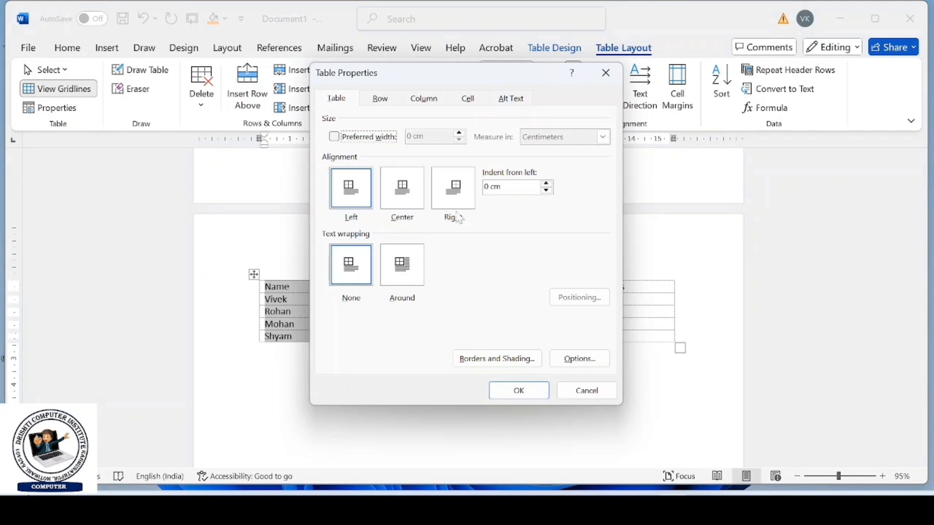
{"action": "left_click", "coordinate": [589, 391]}
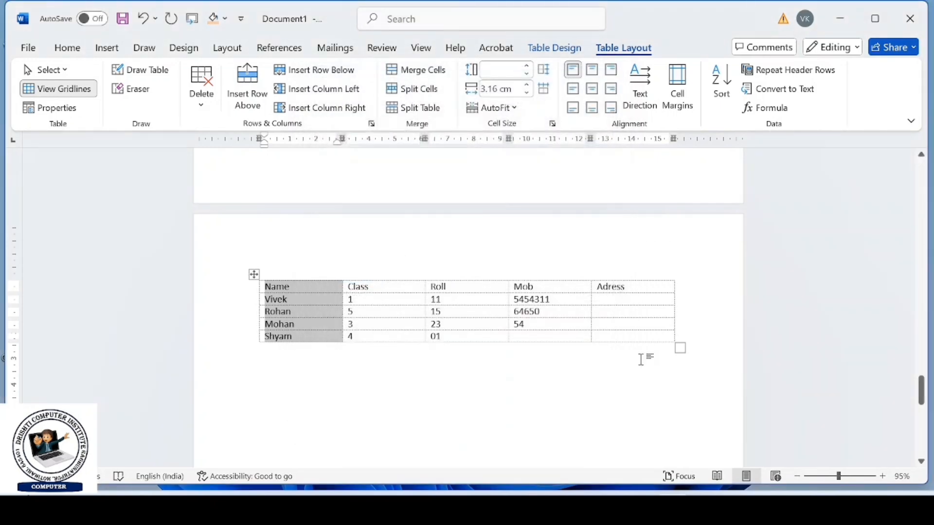
{"action": "left_click", "coordinate": [672, 345]}
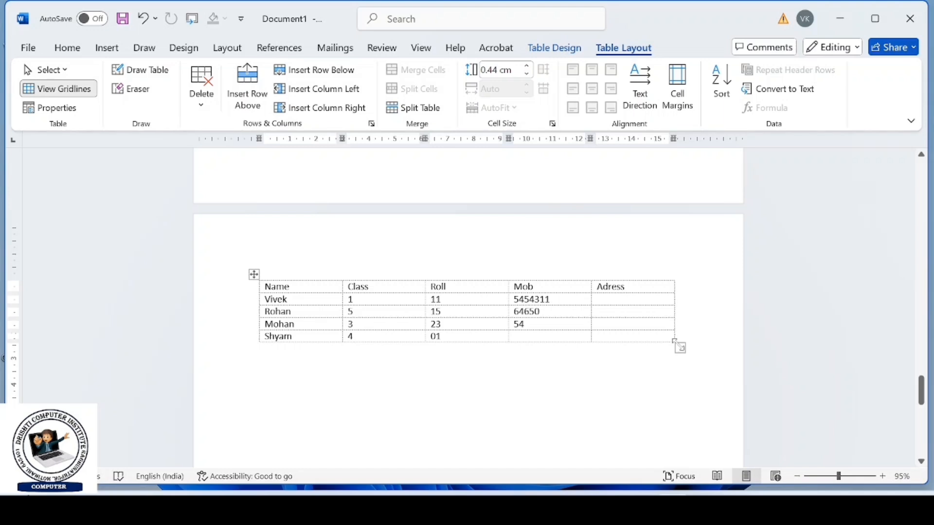
{"action": "left_click_drag", "start_coordinate": [681, 347], "coordinate": [498, 334]}
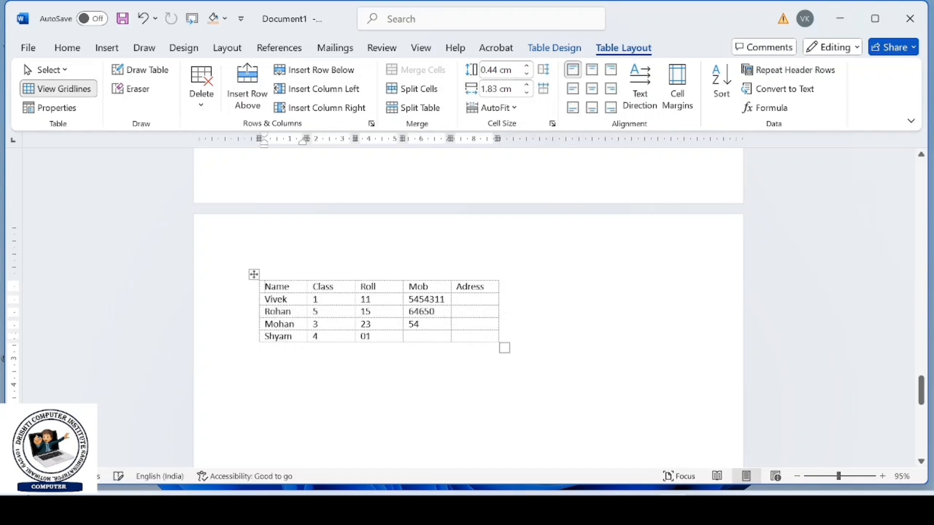
- Set the table's alignment to Center in its table properties
{"action": "left_click", "coordinate": [53, 109]}
{"action": "left_click", "coordinate": [402, 204]}
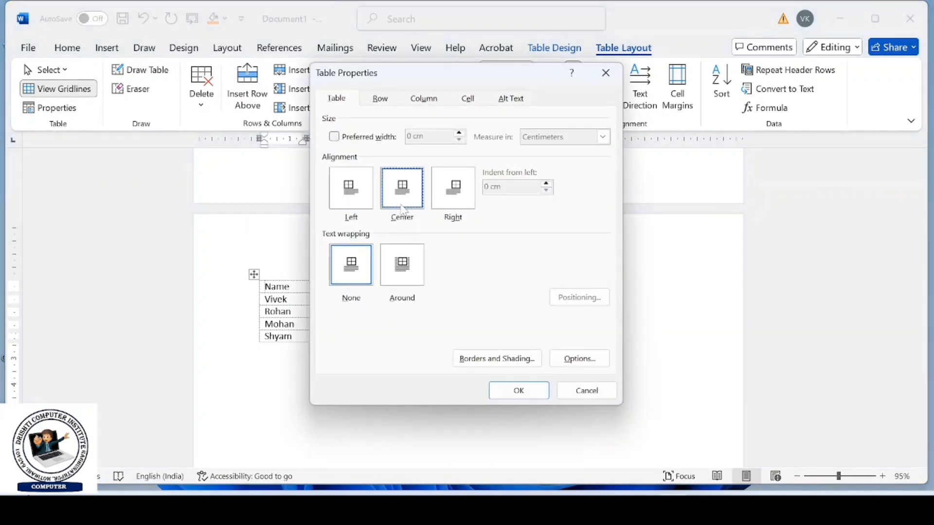
{"action": "left_click", "coordinate": [516, 393]}
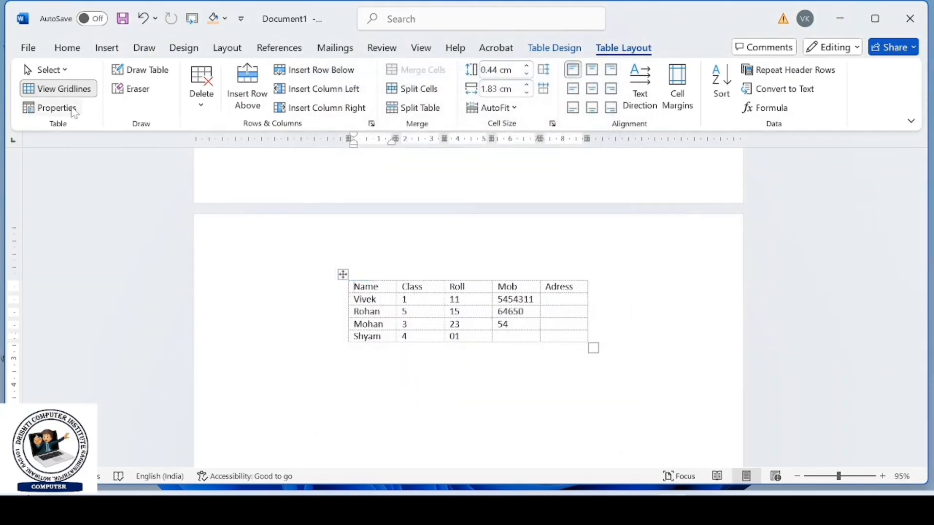
- Set the table's alignment to Right and review its table properties again
{"action": "left_click", "coordinate": [53, 108]}
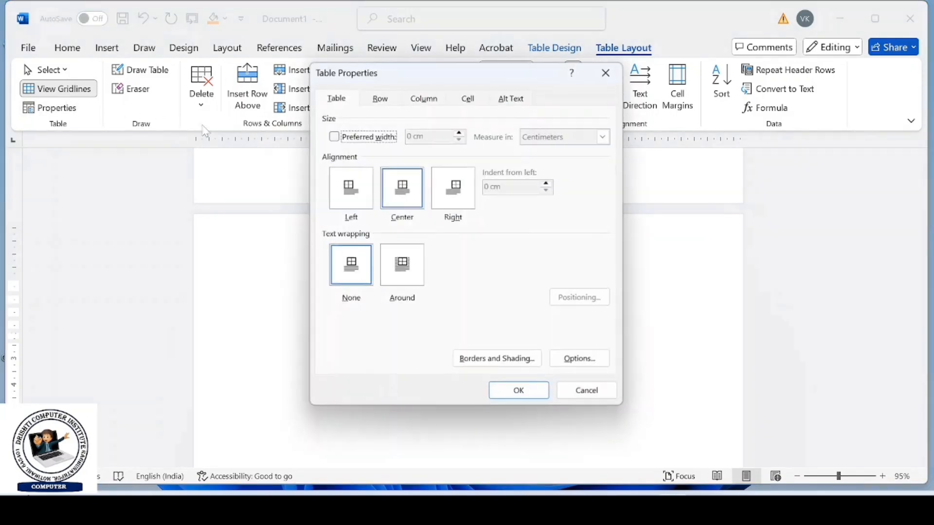
{"action": "left_click", "coordinate": [448, 203]}
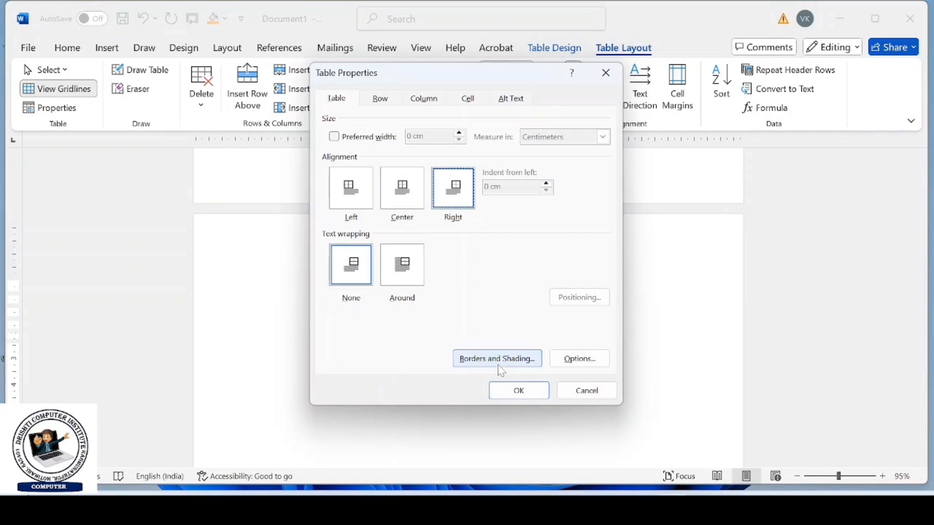
{"action": "left_click", "coordinate": [502, 390]}
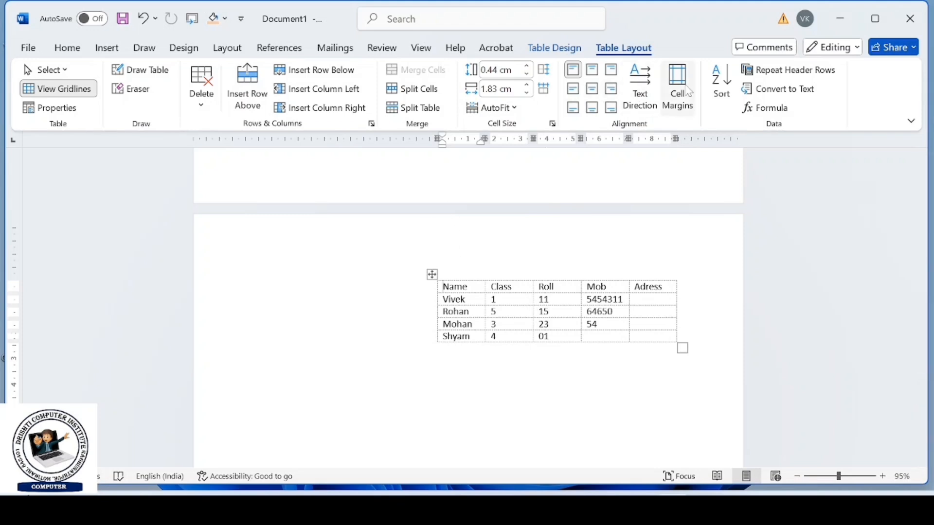
{"action": "left_click", "coordinate": [58, 113]}
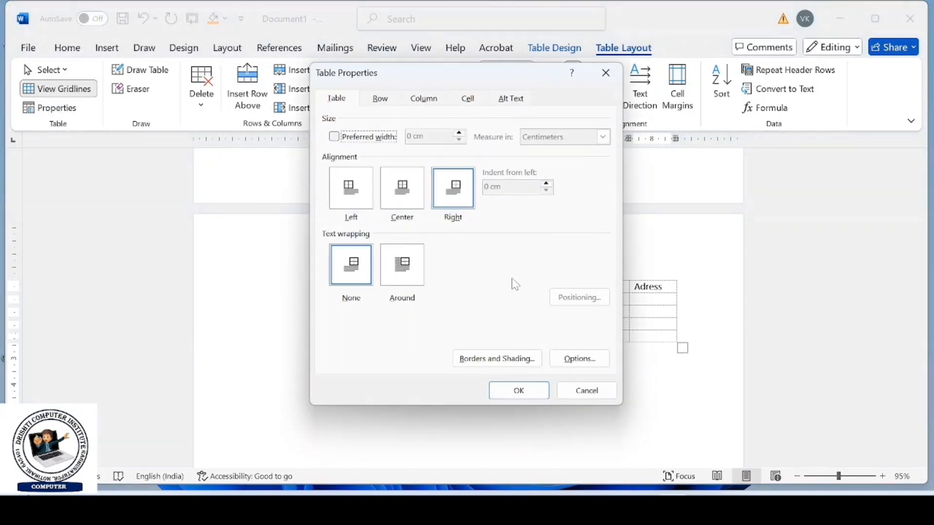
{"action": "left_click", "coordinate": [492, 389]}
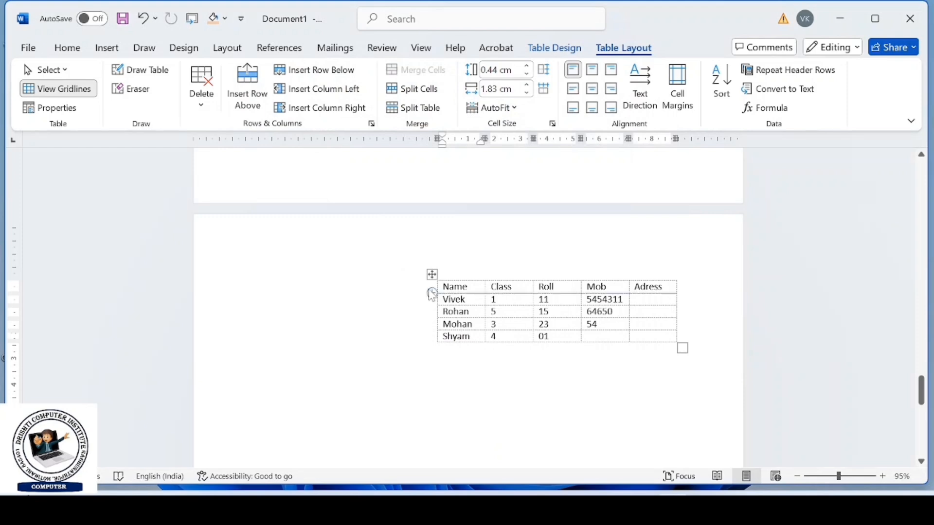
- Generate sample paragraphs directly below the table with =RAND()
{"action": "left_click", "coordinate": [259, 348]}
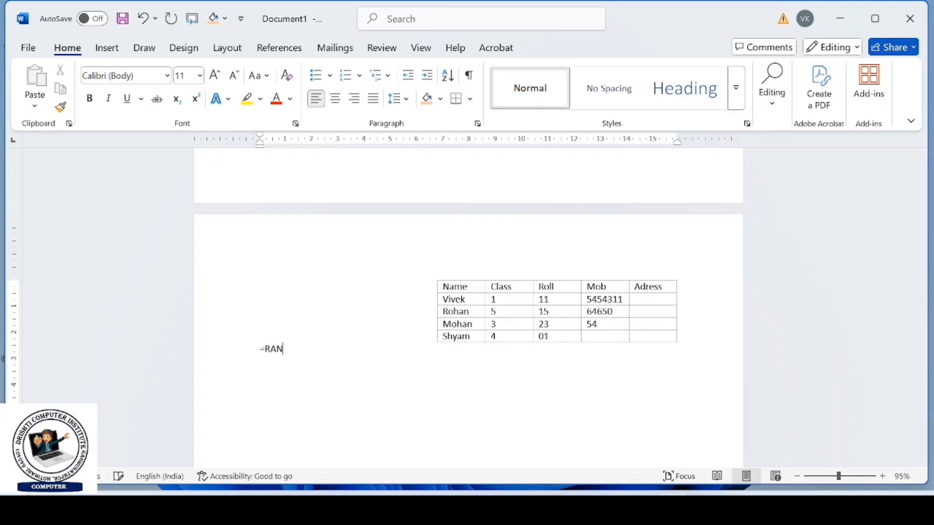
{"action": "type", "text": "=RAND()"}
{"action": "key", "text": "Return"}
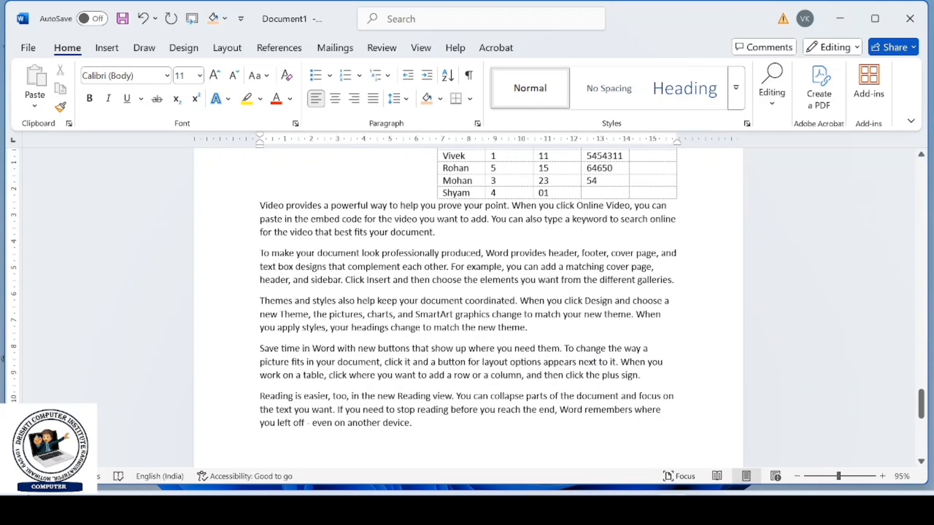
- Select the whole table and set its text wrapping to Around with Center alignment
{"action": "scroll", "coordinate": [440, 298], "scroll_direction": "up", "scroll_amount": 5}
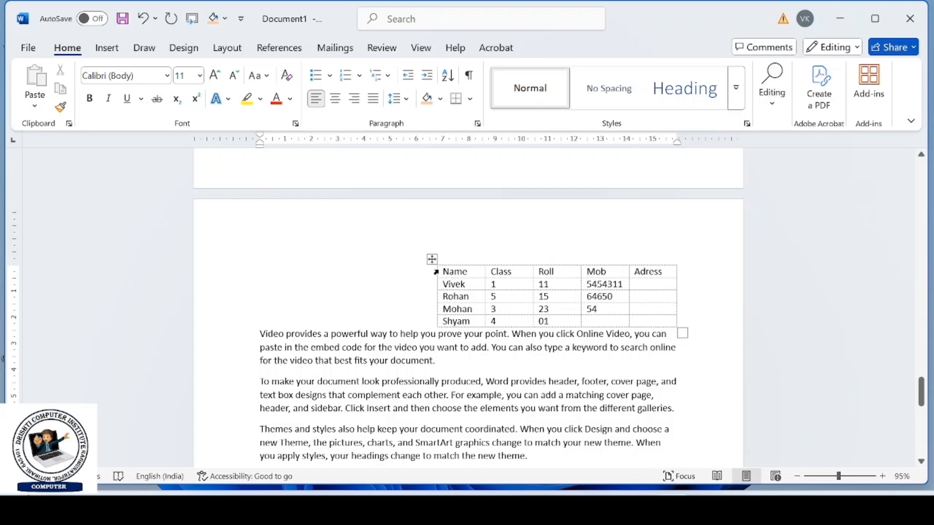
{"action": "left_click", "coordinate": [433, 259]}
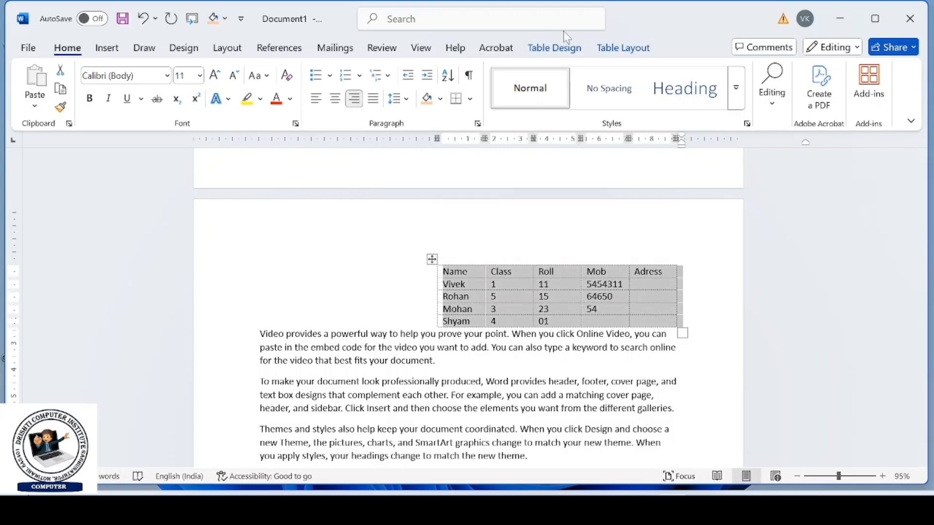
{"action": "left_click", "coordinate": [634, 50]}
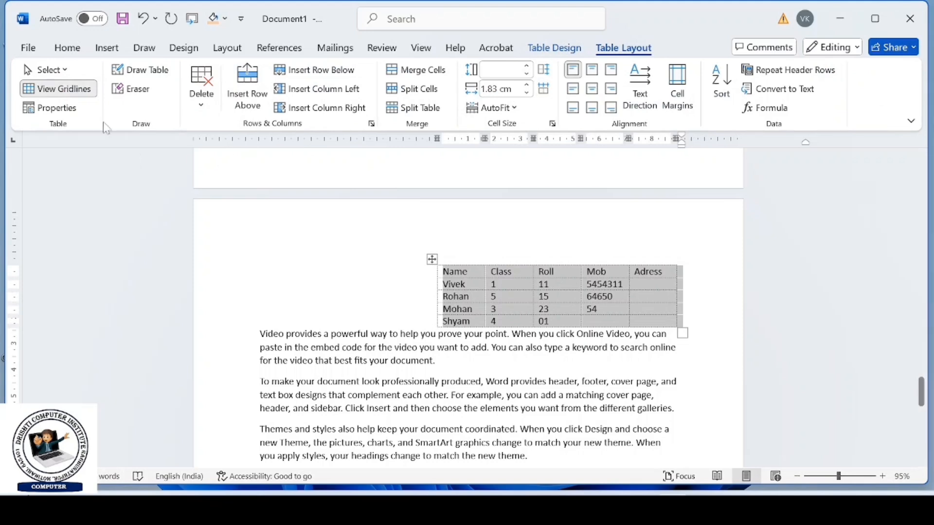
{"action": "left_click", "coordinate": [70, 108]}
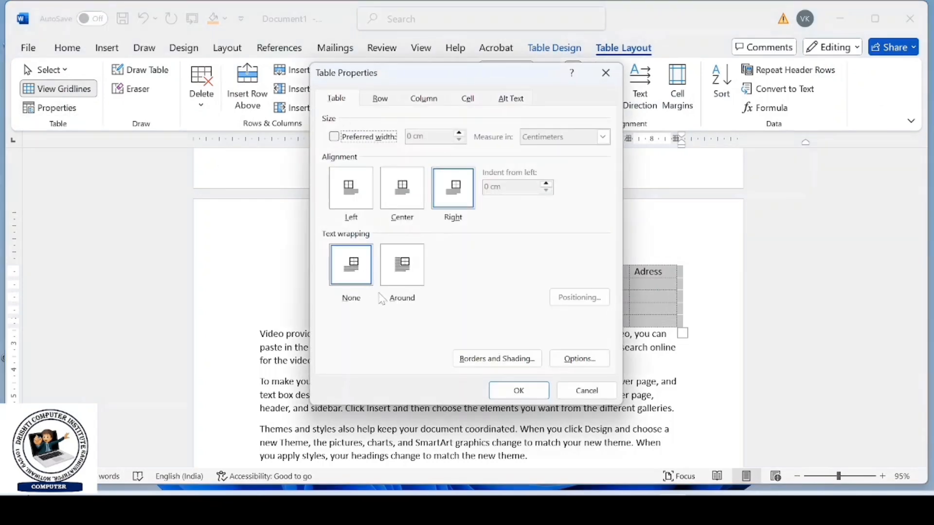
{"action": "left_click", "coordinate": [413, 265]}
{"action": "left_click", "coordinate": [403, 205]}
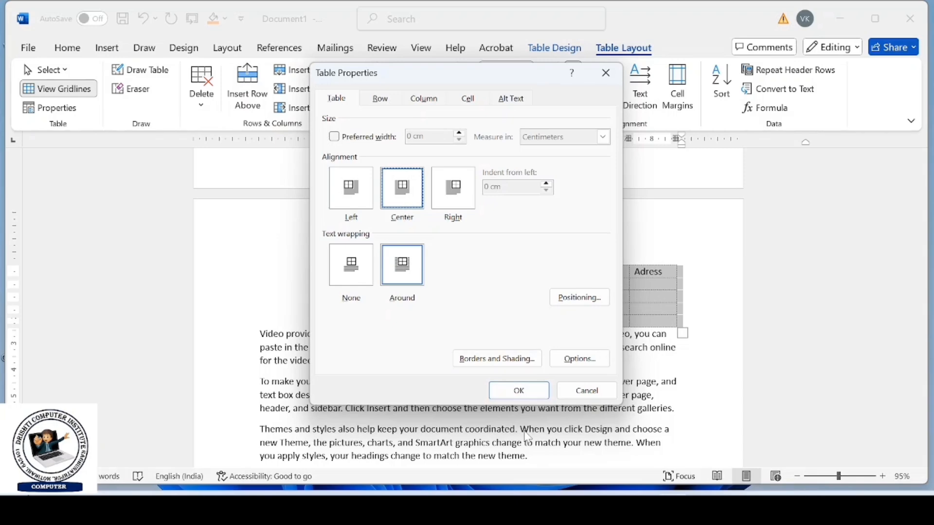
{"action": "left_click", "coordinate": [519, 390]}
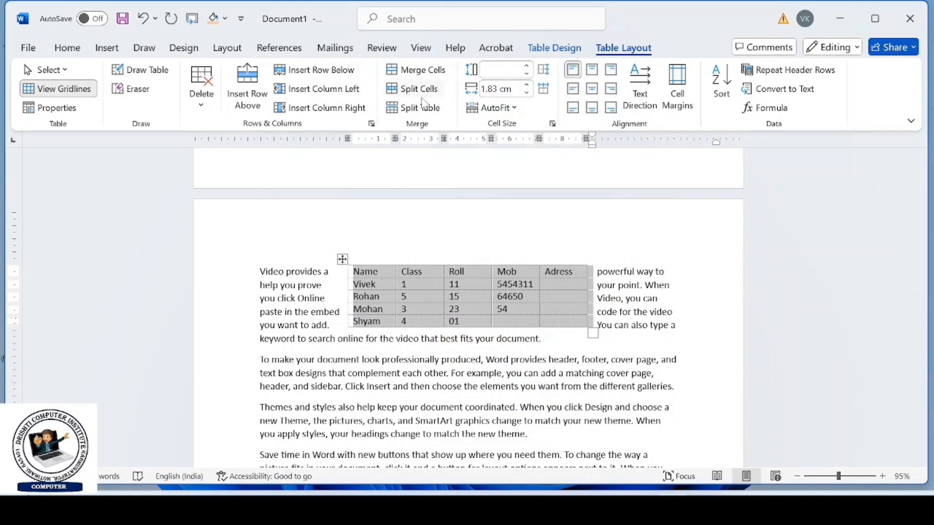
- Change the wrapped table's alignment to Left while keeping Around text wrapping
{"action": "left_click", "coordinate": [53, 109]}
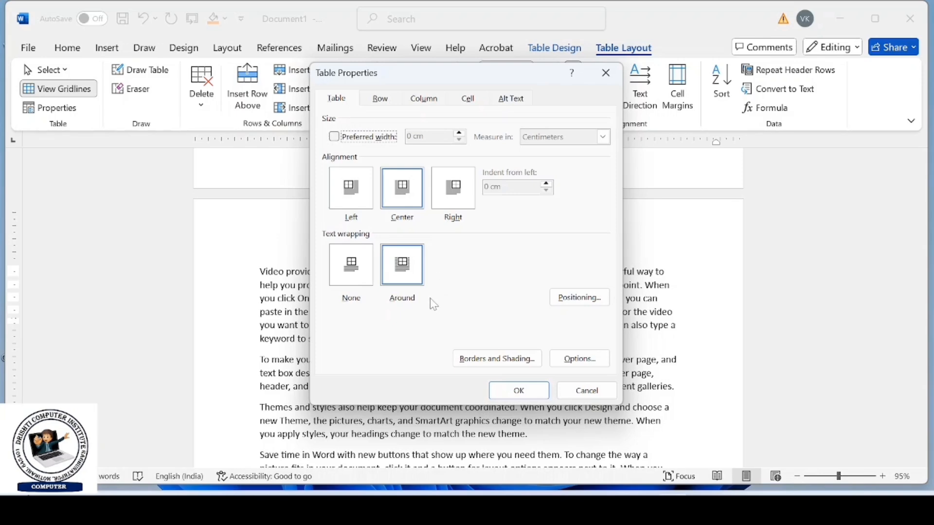
{"action": "left_click", "coordinate": [351, 206]}
{"action": "left_click", "coordinate": [514, 395]}
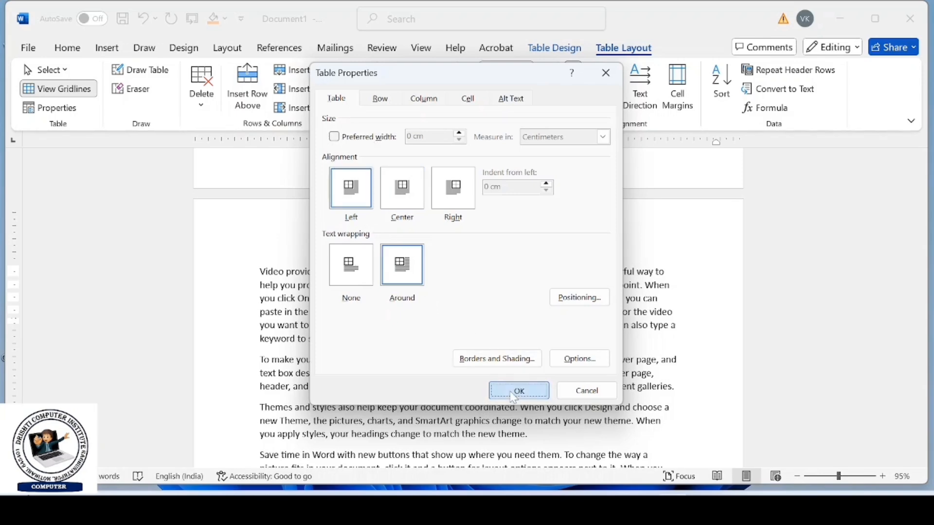
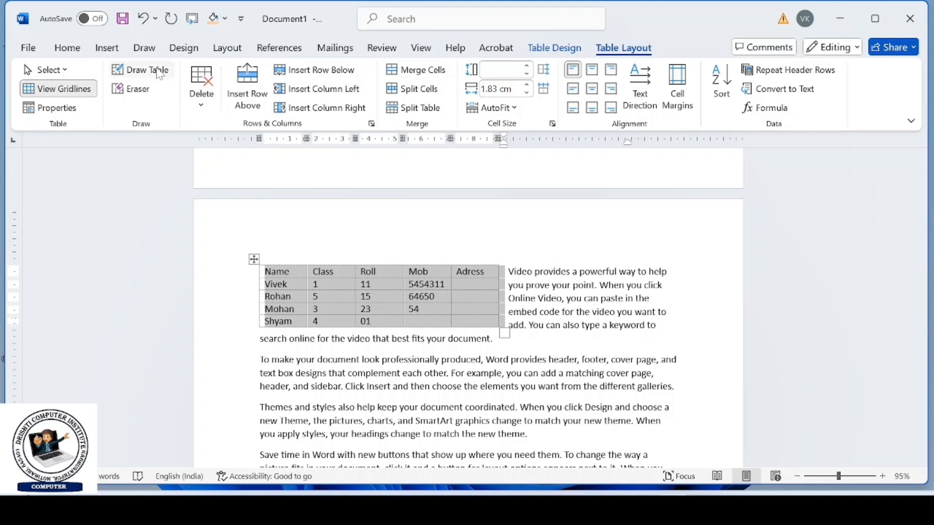
- Erase the cell dividers and text across the table's header row with the Eraser
{"action": "left_click", "coordinate": [144, 95]}
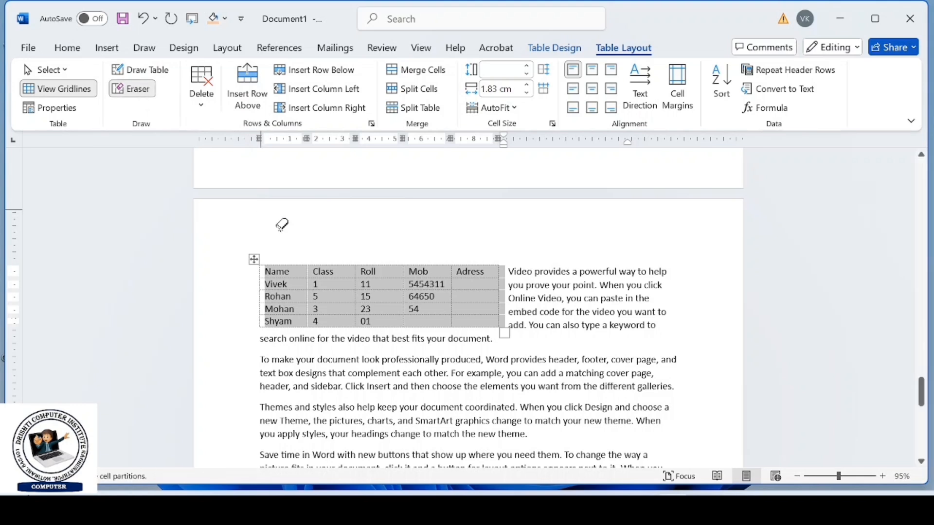
{"action": "left_click_drag", "start_coordinate": [264, 273], "coordinate": [472, 268]}
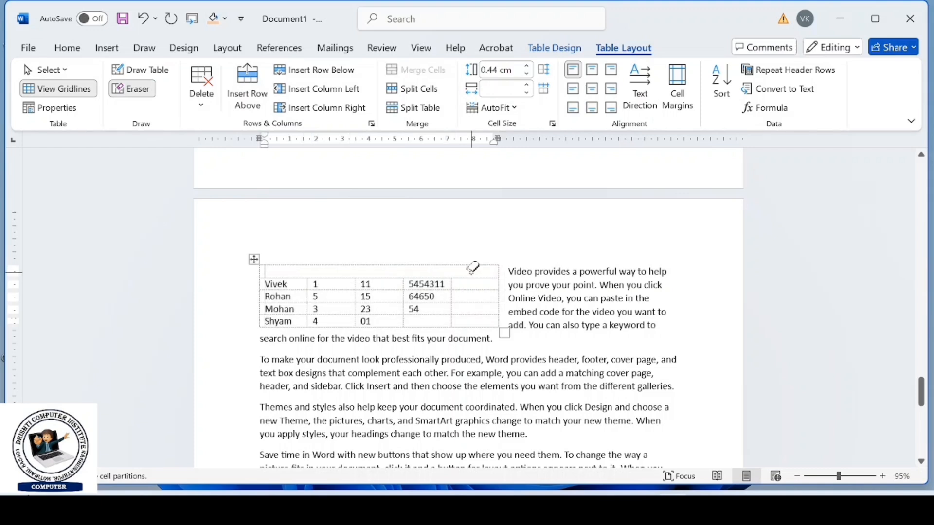
- Delete the first cells of the two rows directly below the header row, shifting the remaining cells left
{"action": "left_click", "coordinate": [197, 108]}
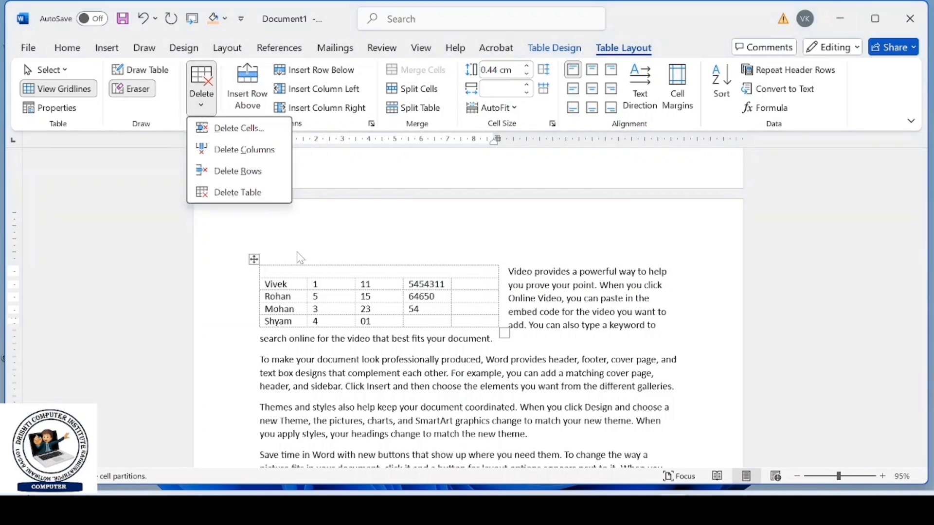
{"action": "left_click", "coordinate": [281, 285]}
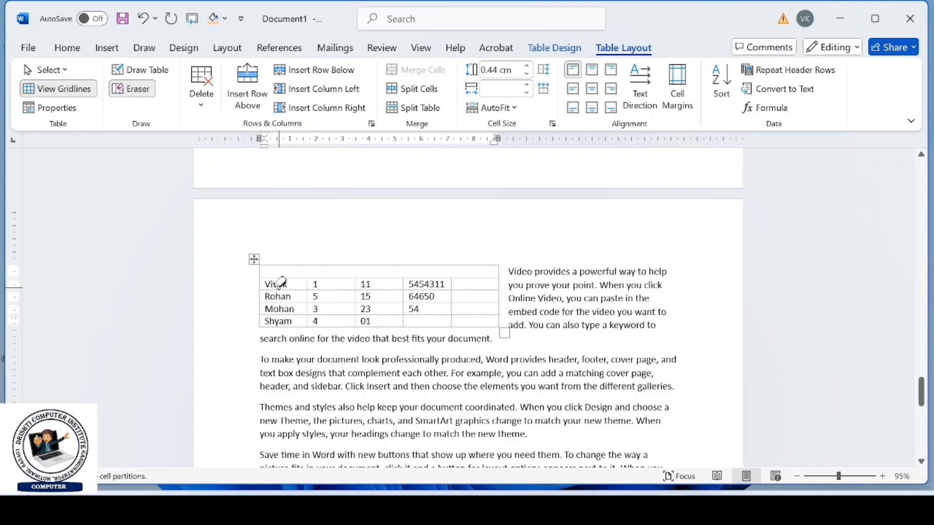
{"action": "left_click", "coordinate": [202, 108]}
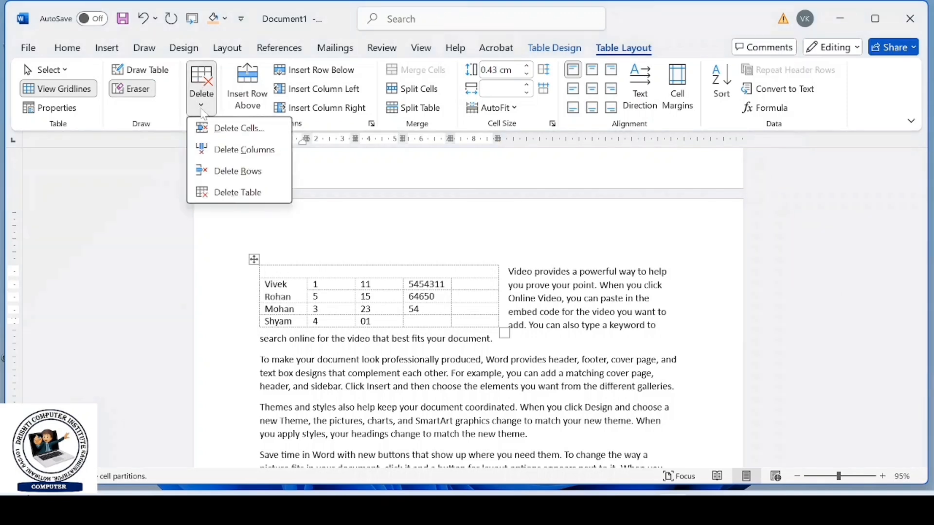
{"action": "left_click", "coordinate": [234, 133]}
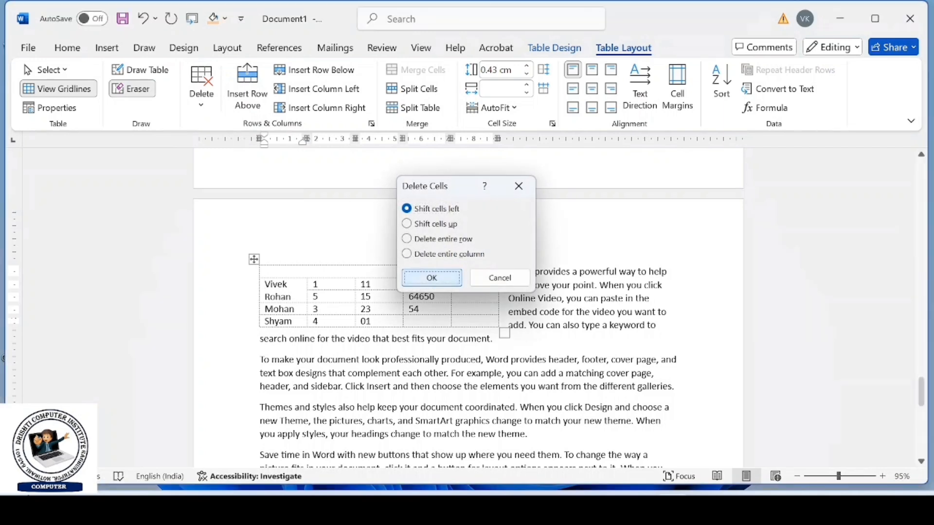
{"action": "left_click", "coordinate": [424, 277]}
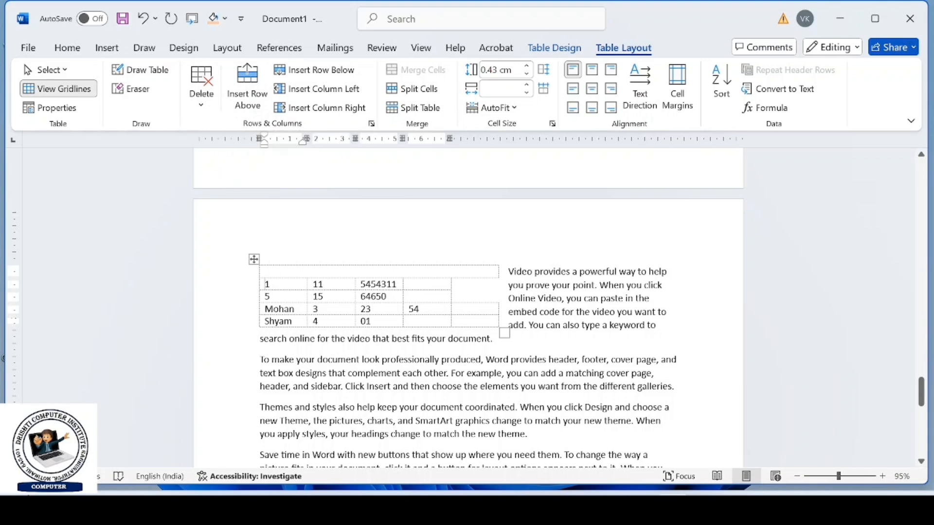
- Insert a blank row above the row starting with 1 and another blank row below the new one
{"action": "left_click_drag", "start_coordinate": [268, 285], "coordinate": [455, 285]}
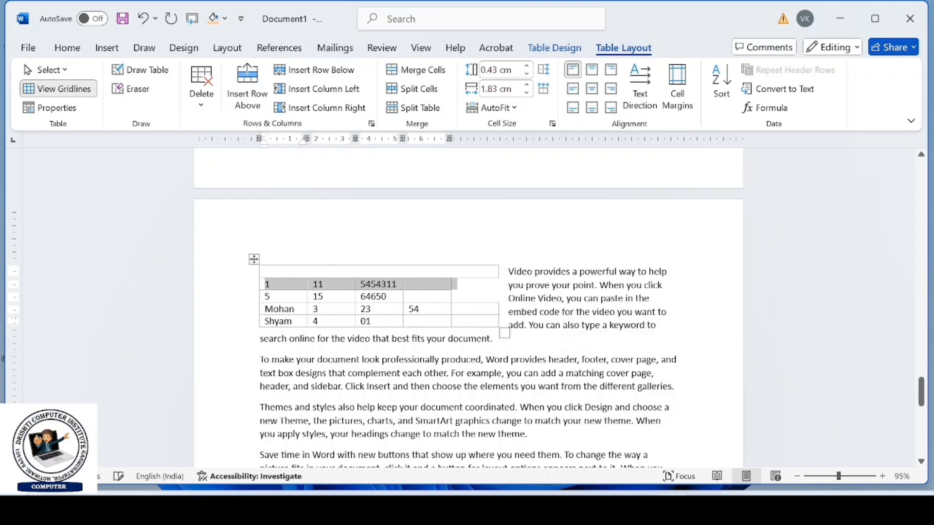
{"action": "left_click", "coordinate": [249, 92]}
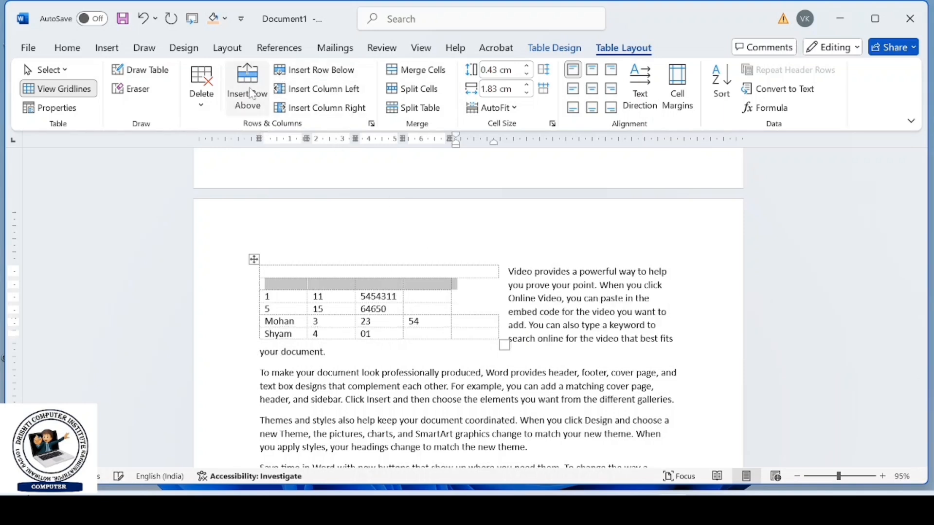
{"action": "left_click", "coordinate": [313, 73]}
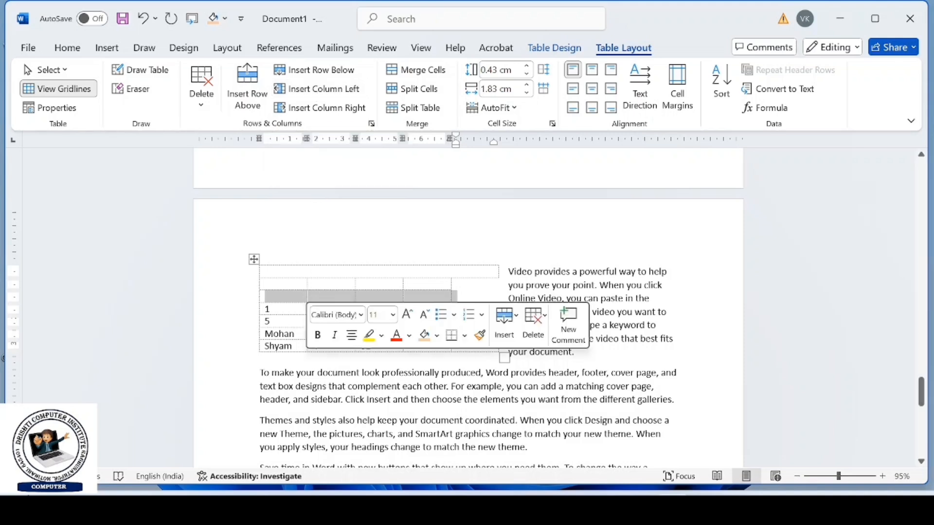
- Insert a blank column to the left of the table's second column
{"action": "left_click", "coordinate": [313, 283]}
{"action": "left_click_drag", "start_coordinate": [313, 283], "coordinate": [315, 363]}
{"action": "left_click", "coordinate": [315, 363]}
{"action": "left_click_drag", "start_coordinate": [324, 284], "coordinate": [326, 347]}
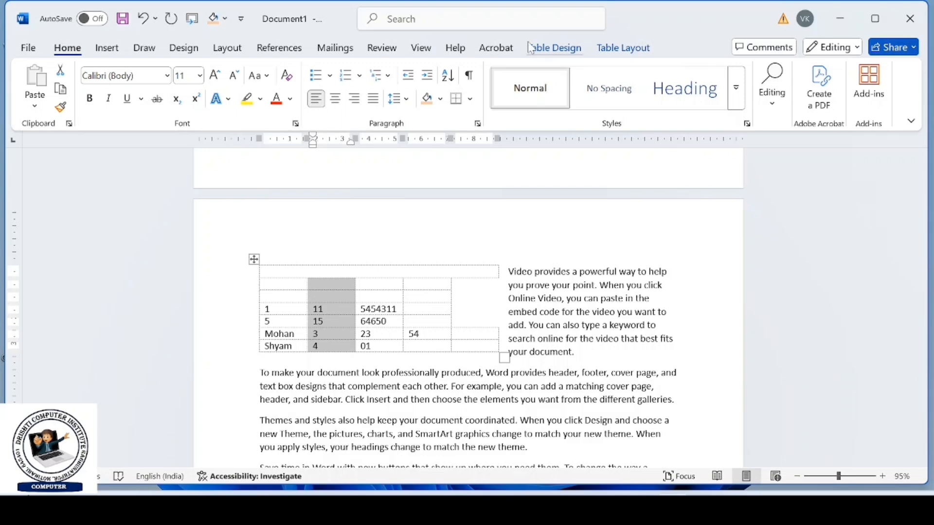
{"action": "left_click", "coordinate": [603, 49]}
{"action": "left_click", "coordinate": [354, 95]}
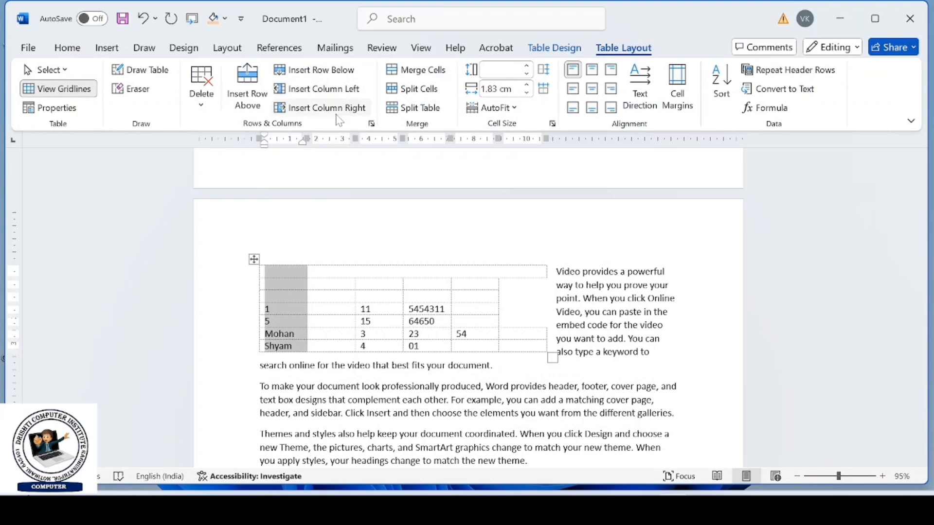
- Merge the second- and third-column cells of the three rows below the header row and clear the merged cell's text
{"action": "left_click_drag", "start_coordinate": [331, 285], "coordinate": [355, 317]}
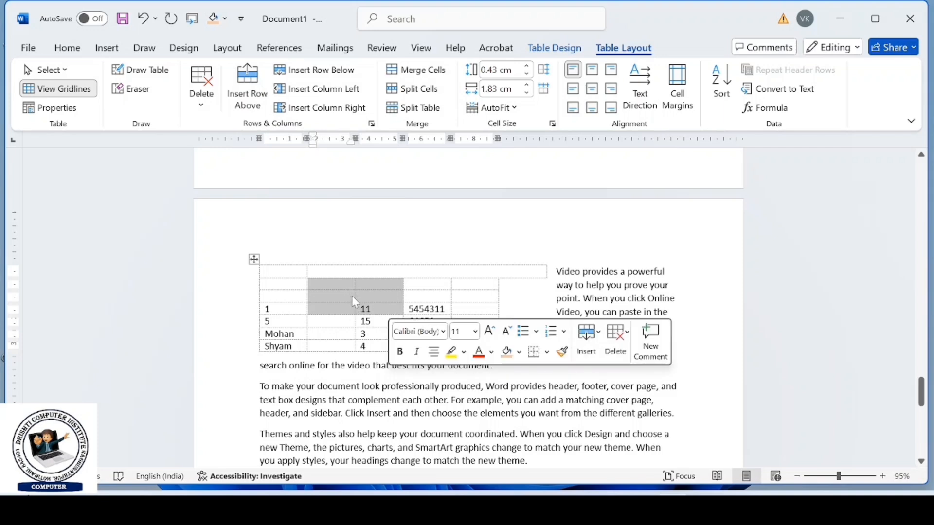
{"action": "left_click", "coordinate": [426, 72]}
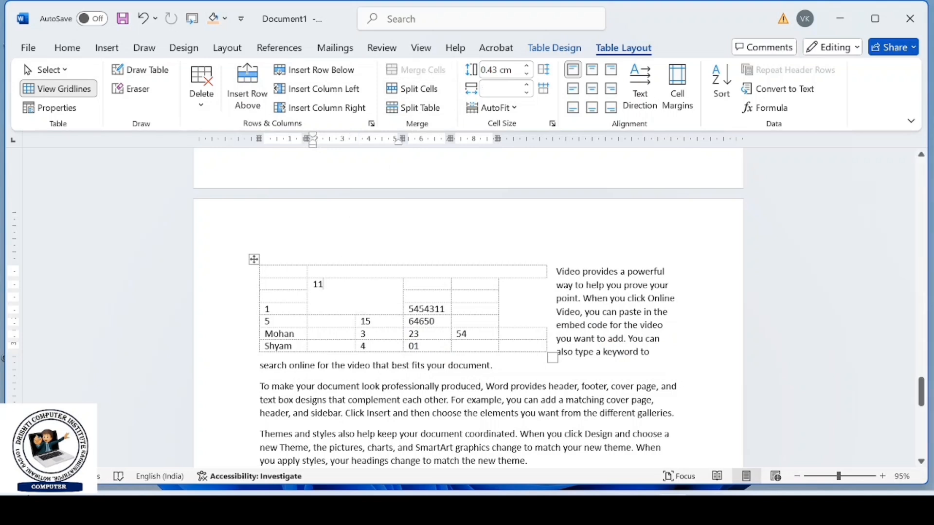
{"action": "key", "text": "BackSpace"}
{"action": "key", "text": "BackSpace"}
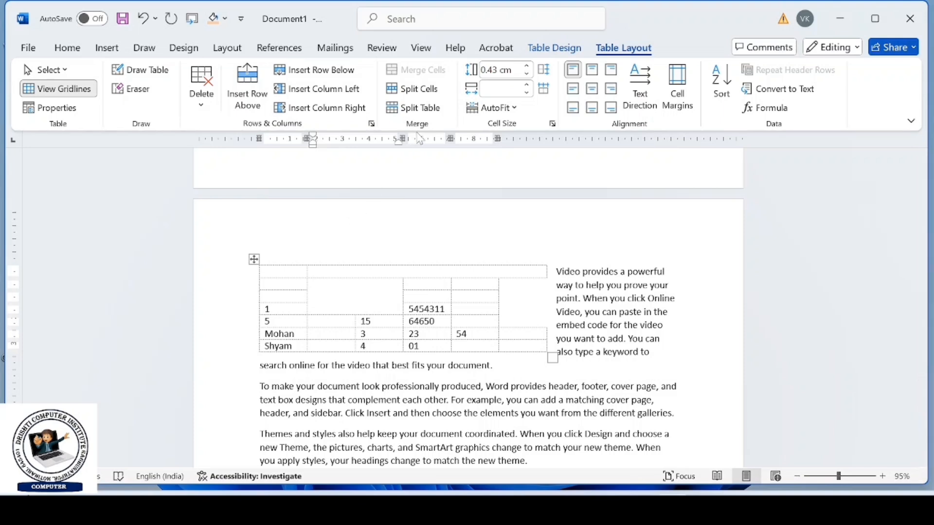
- Clear the contents of the whole table and delete the table itself
{"action": "left_click", "coordinate": [254, 259]}
{"action": "key", "text": "Delete"}
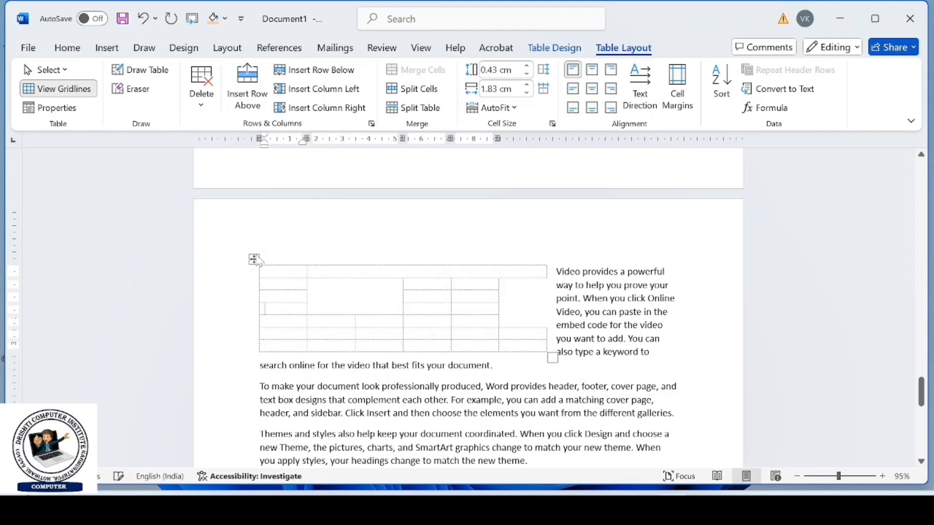
{"action": "left_click", "coordinate": [254, 260]}
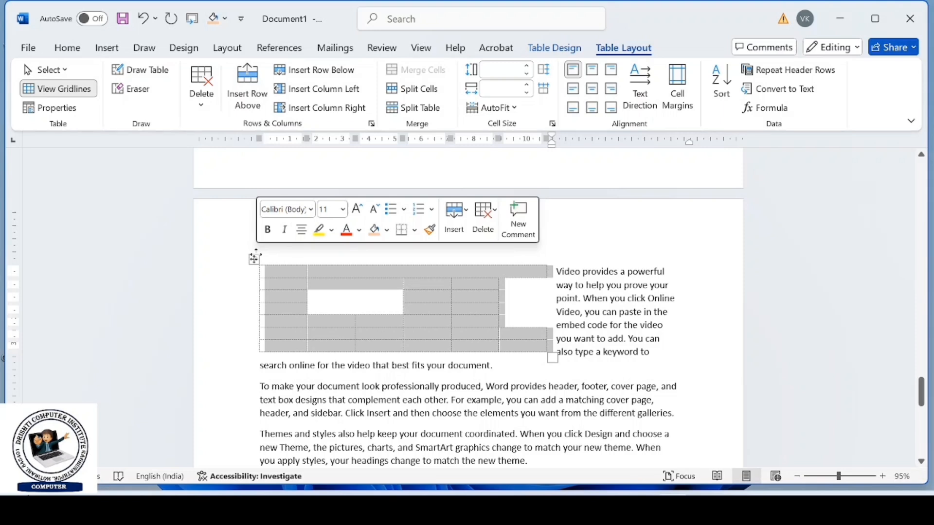
{"action": "key", "text": "Delete"}
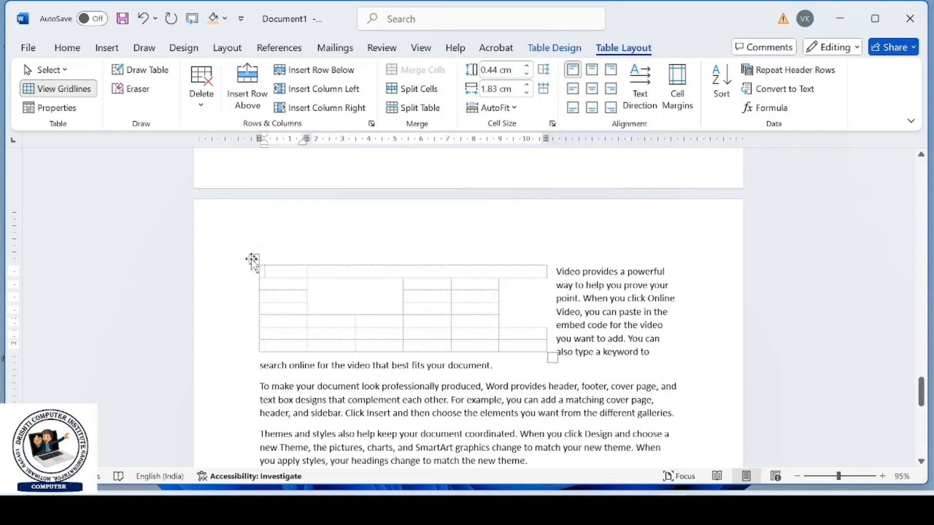
{"action": "left_click", "coordinate": [254, 259]}
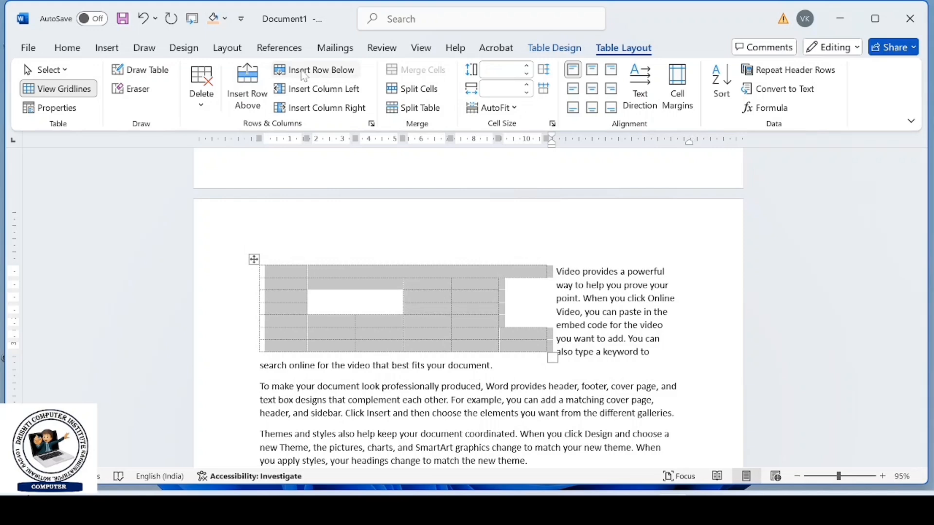
{"action": "left_click", "coordinate": [201, 88]}
{"action": "left_click", "coordinate": [219, 193]}
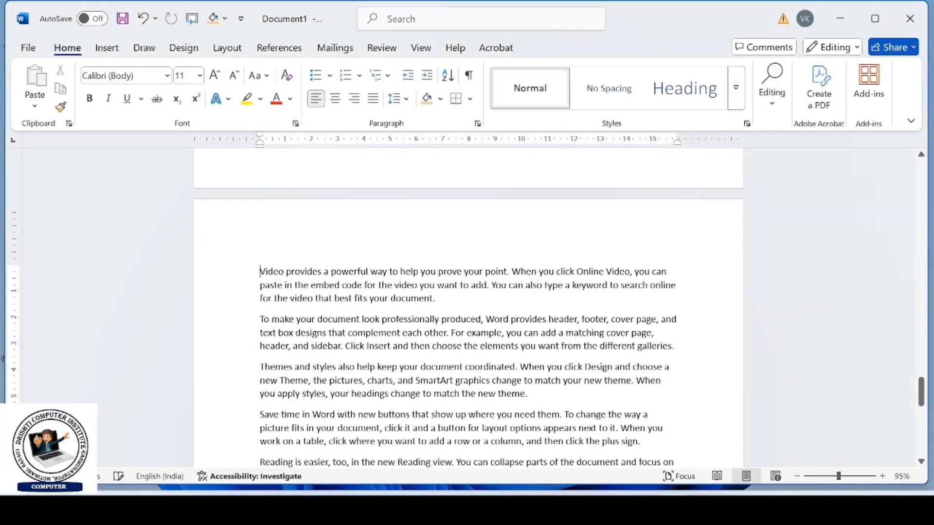
- Delete the five sample paragraphs left on the page where the table was
{"action": "scroll", "coordinate": [313, 202], "scroll_direction": "up", "scroll_amount": 6}
{"action": "scroll", "coordinate": [313, 197], "scroll_direction": "up", "scroll_amount": 10}
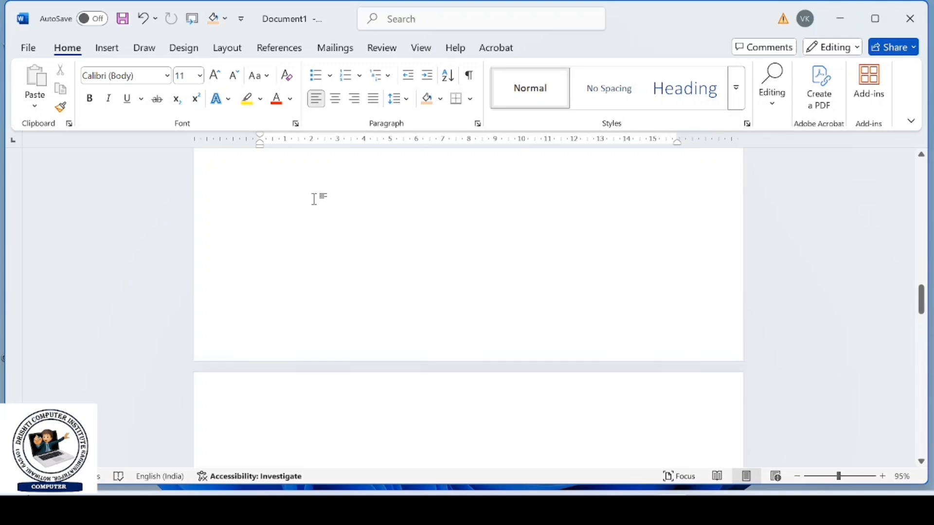
{"action": "scroll", "coordinate": [314, 195], "scroll_direction": "up", "scroll_amount": 10}
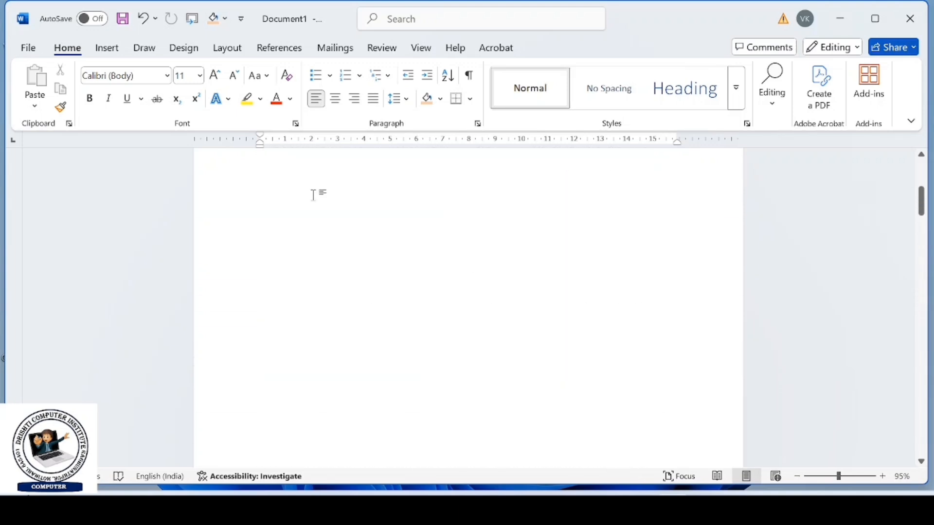
{"action": "scroll", "coordinate": [314, 191], "scroll_direction": "down", "scroll_amount": 15}
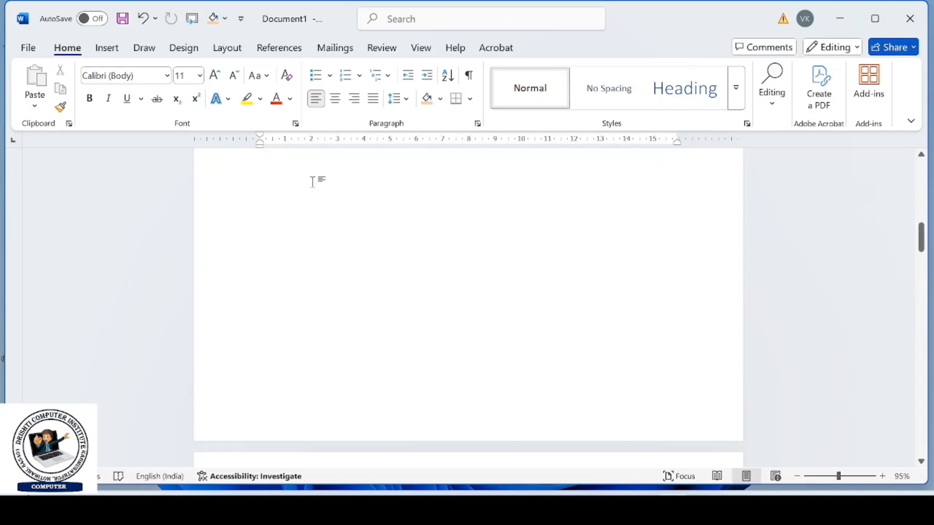
{"action": "scroll", "coordinate": [313, 167], "scroll_direction": "down", "scroll_amount": 10}
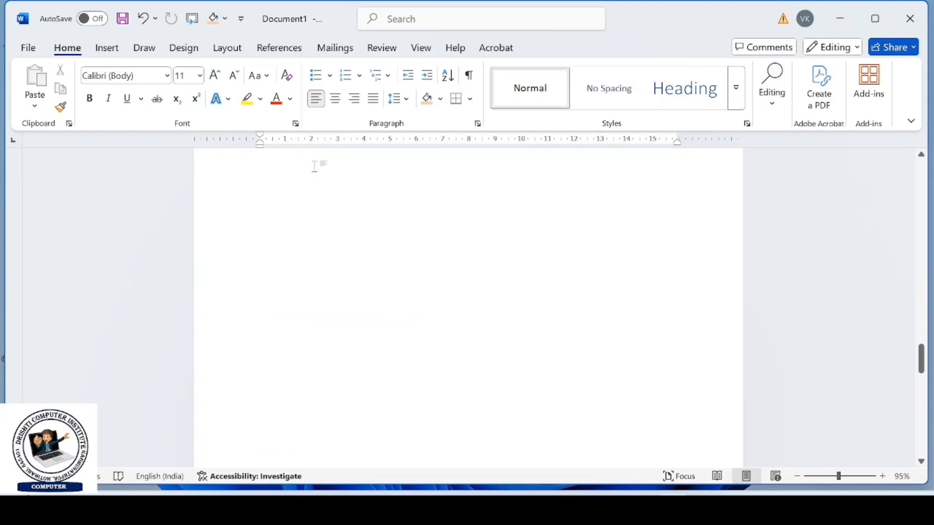
{"action": "scroll", "coordinate": [467, 291], "scroll_direction": "up", "scroll_amount": 5}
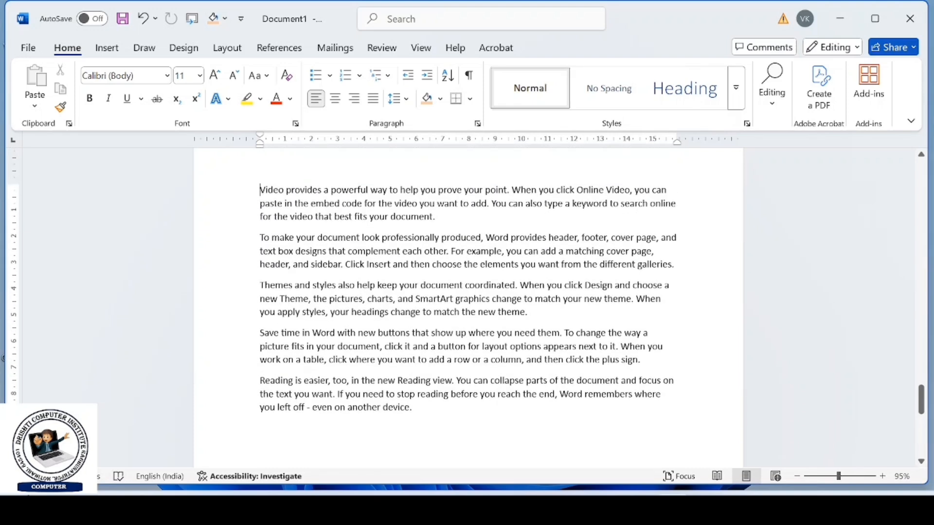
{"action": "left_click_drag", "start_coordinate": [259, 190], "coordinate": [420, 423]}
{"action": "key", "text": "Delete"}
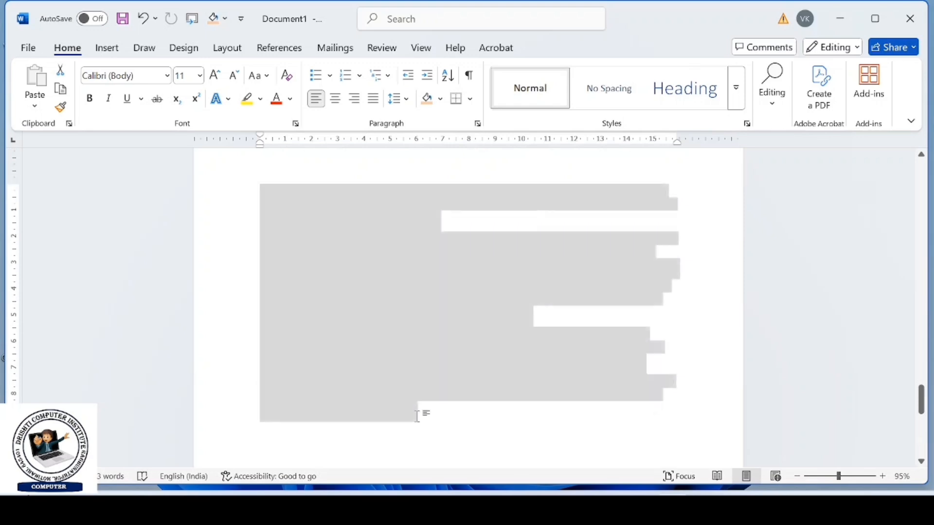
- Insert a 7x4 table on the blank first page and enlarge it to about 13 cm wide
{"action": "scroll", "coordinate": [404, 413], "scroll_direction": "up", "scroll_amount": 5}
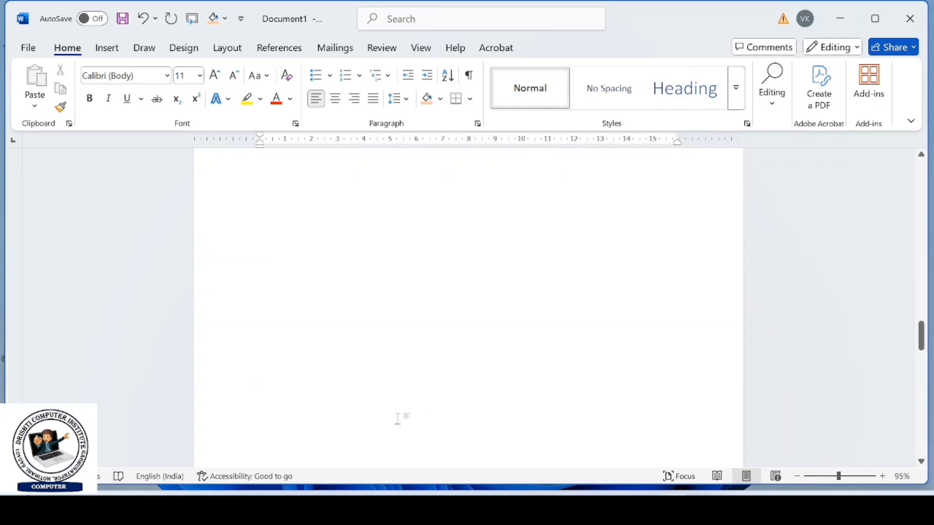
{"action": "scroll", "coordinate": [402, 417], "scroll_direction": "up", "scroll_amount": 10}
{"action": "scroll", "coordinate": [468, 317], "scroll_direction": "up", "scroll_amount": 3}
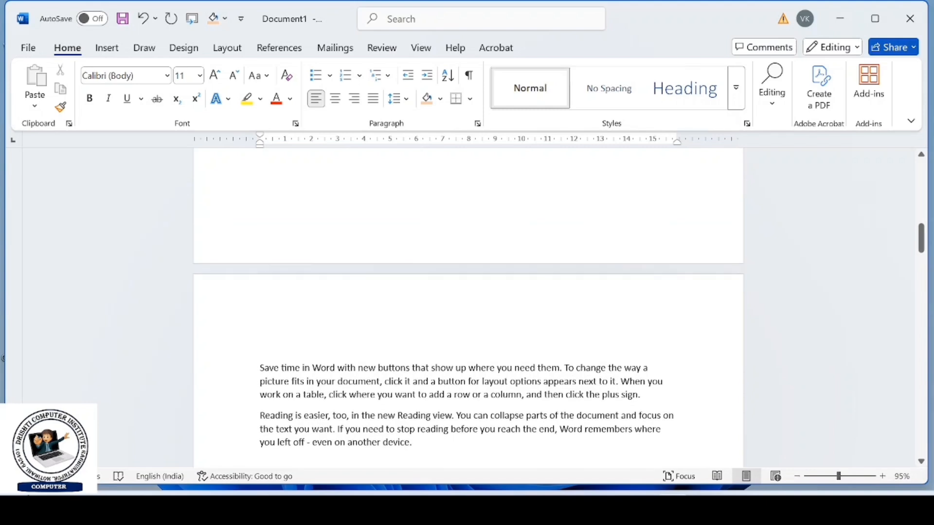
{"action": "scroll", "coordinate": [335, 340], "scroll_direction": "up", "scroll_amount": 10}
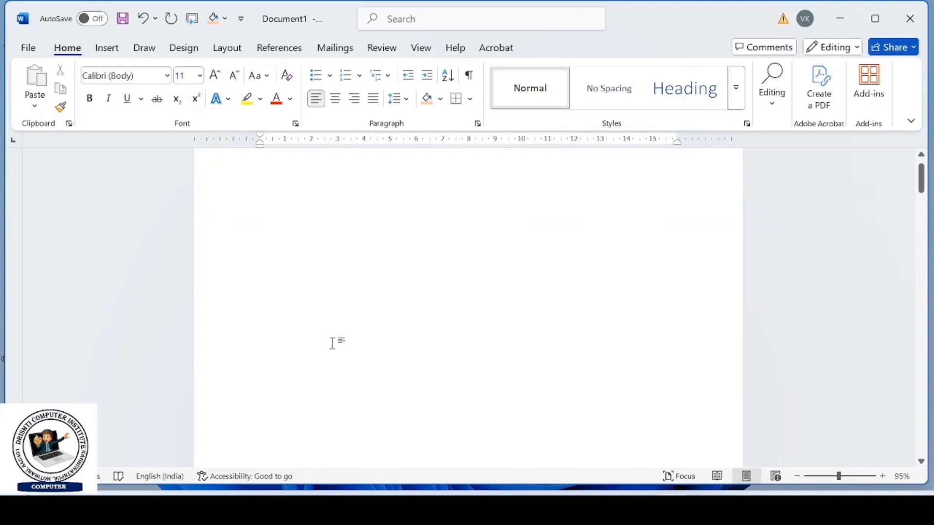
{"action": "left_click", "coordinate": [107, 47]}
{"action": "left_click", "coordinate": [127, 95]}
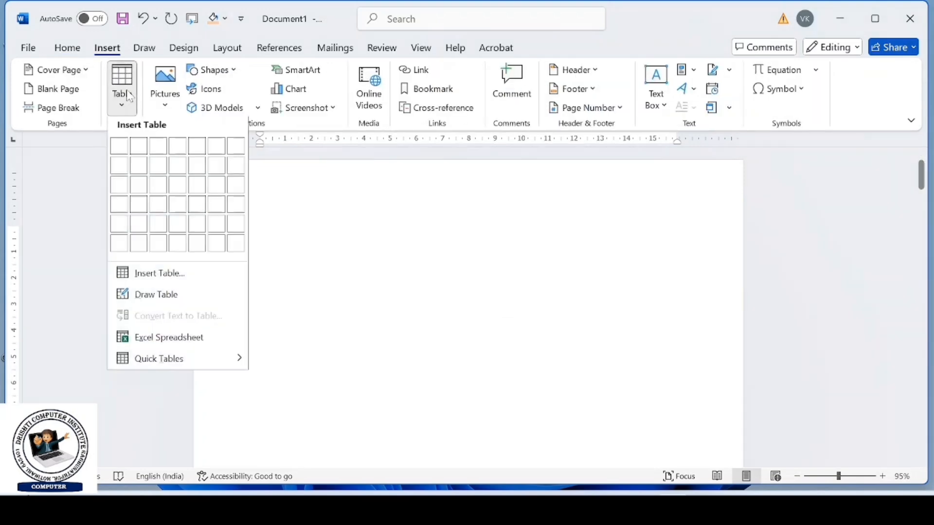
{"action": "left_click", "coordinate": [236, 205]}
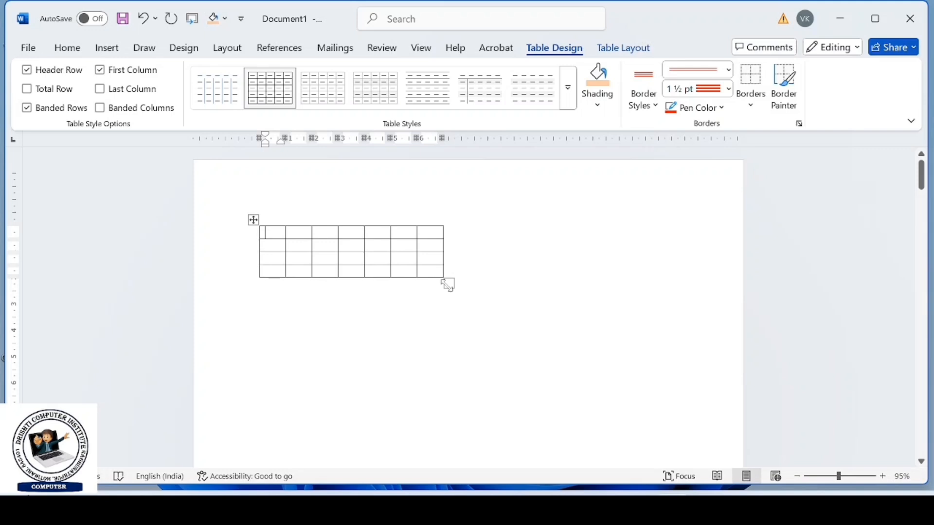
{"action": "left_click_drag", "start_coordinate": [448, 283], "coordinate": [603, 289]}
- Split the second cell of the table's first row into 2 columns and 2 rows
{"action": "left_click", "coordinate": [624, 47]}
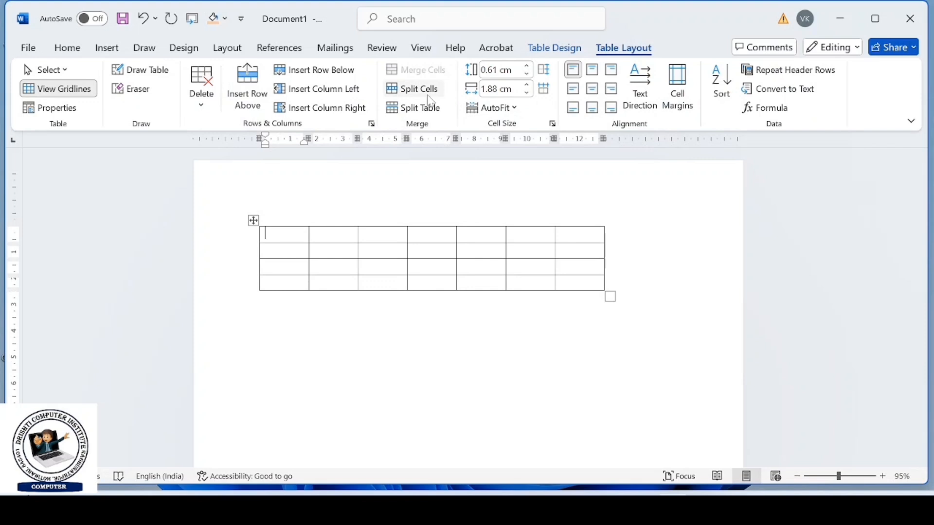
{"action": "left_click", "coordinate": [329, 235]}
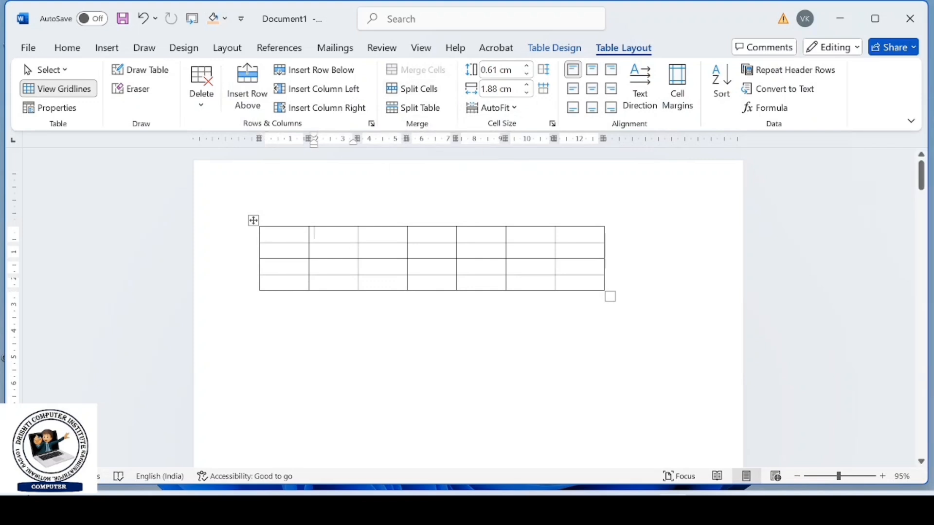
{"action": "left_click", "coordinate": [421, 96]}
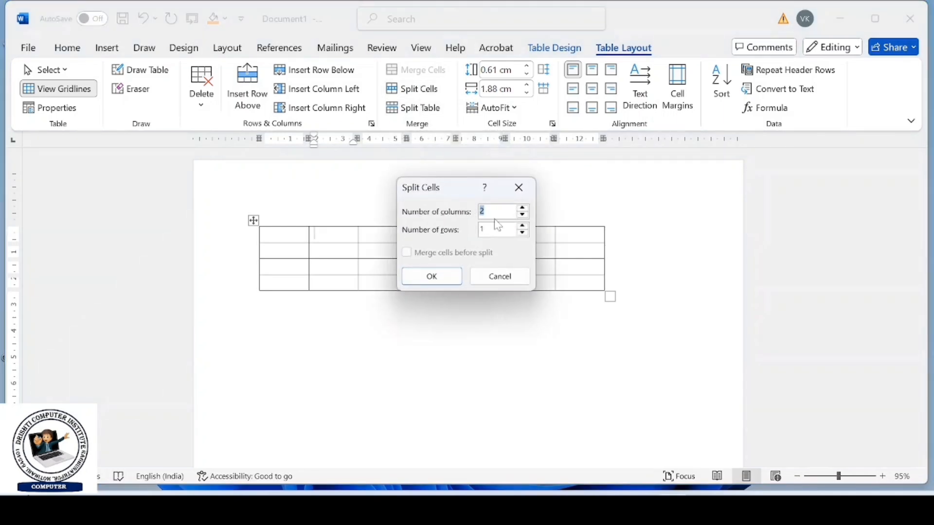
{"action": "left_click", "coordinate": [523, 227]}
{"action": "left_click", "coordinate": [445, 277]}
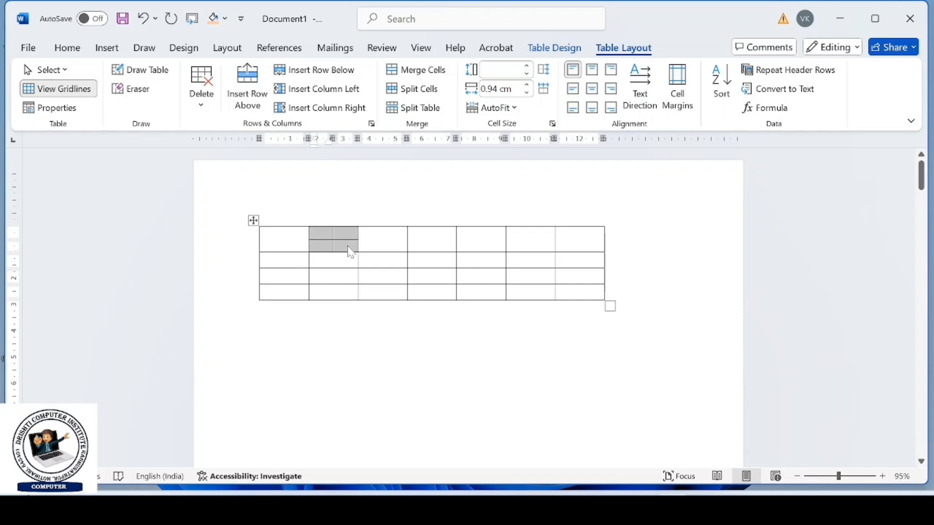
- Split the table into two directly below its first row
{"action": "left_click", "coordinate": [372, 260]}
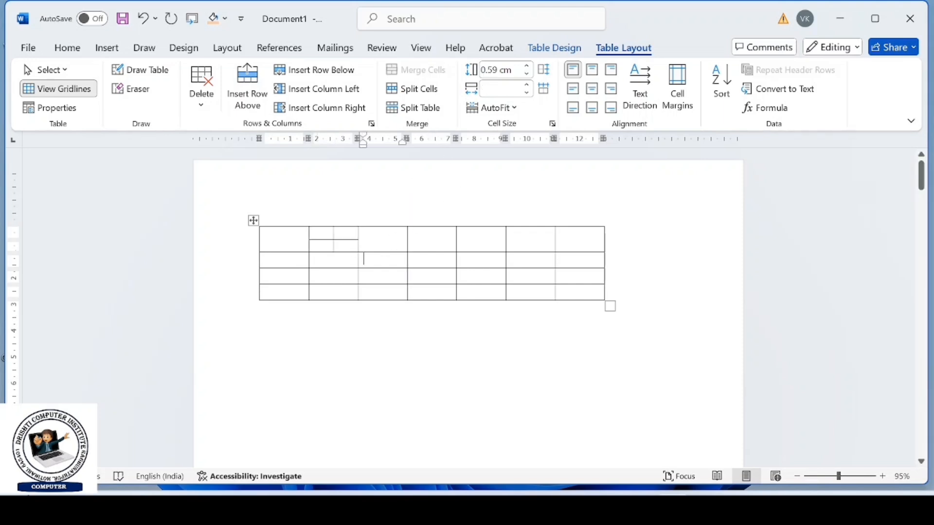
{"action": "left_click", "coordinate": [417, 107]}
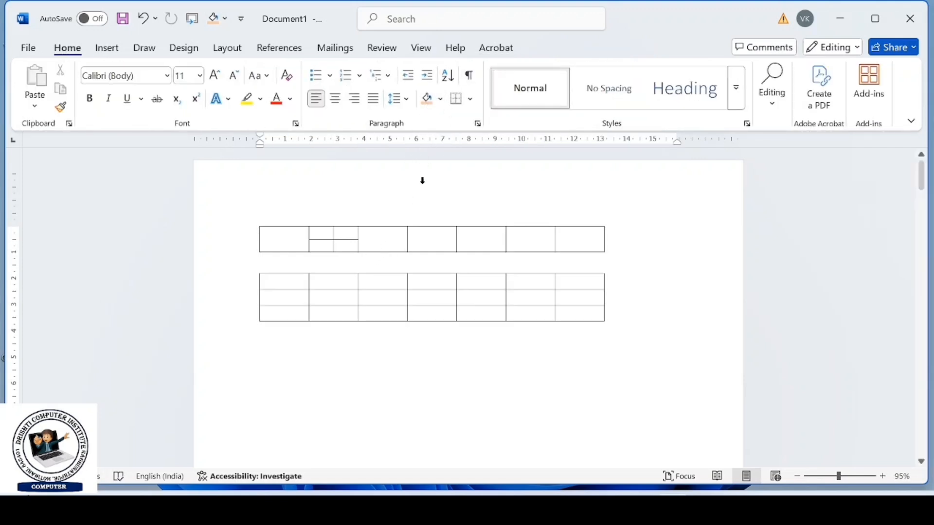
- Resize the upper one-row table's cells to a row height of 0.6 cm and a column width of 0.42 cm
{"action": "left_click", "coordinate": [253, 220]}
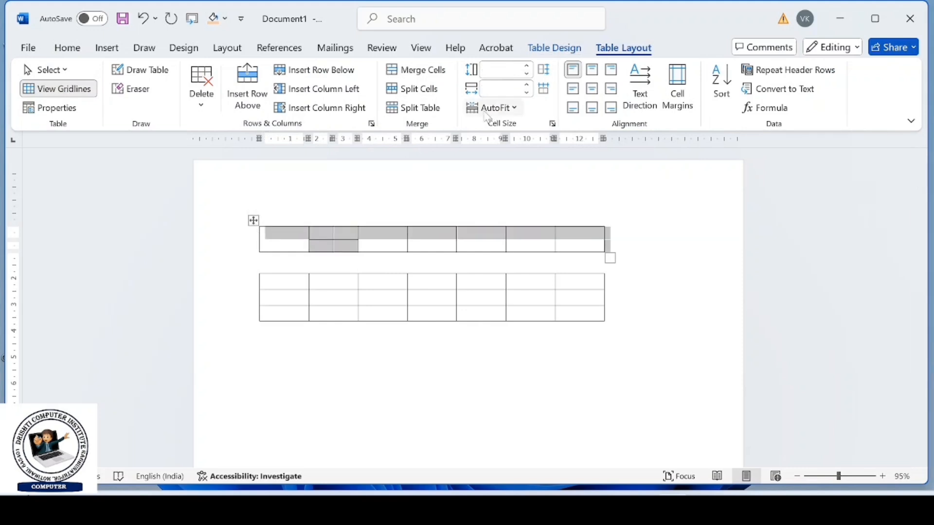
{"action": "left_click", "coordinate": [528, 67]}
{"action": "left_click", "coordinate": [529, 68]}
{"action": "left_click", "coordinate": [529, 68]}
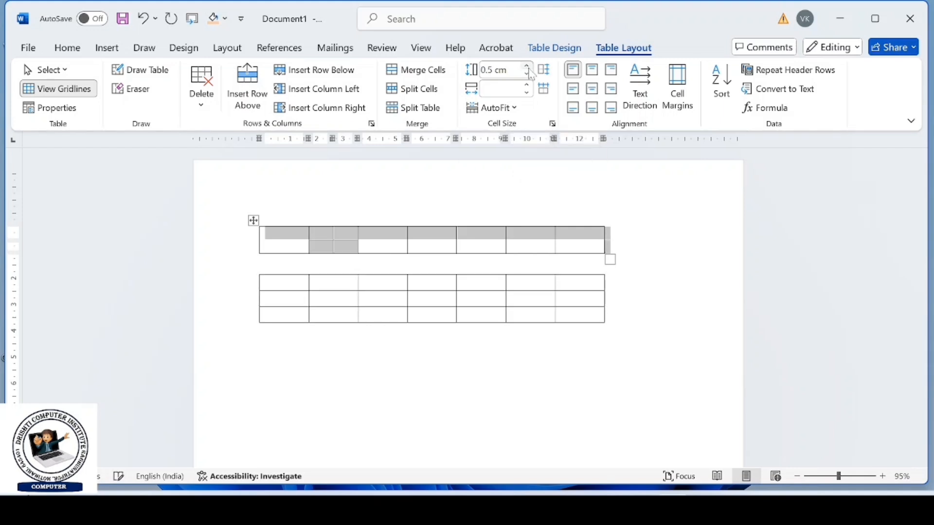
{"action": "left_click", "coordinate": [528, 68]}
{"action": "left_click", "coordinate": [529, 68]}
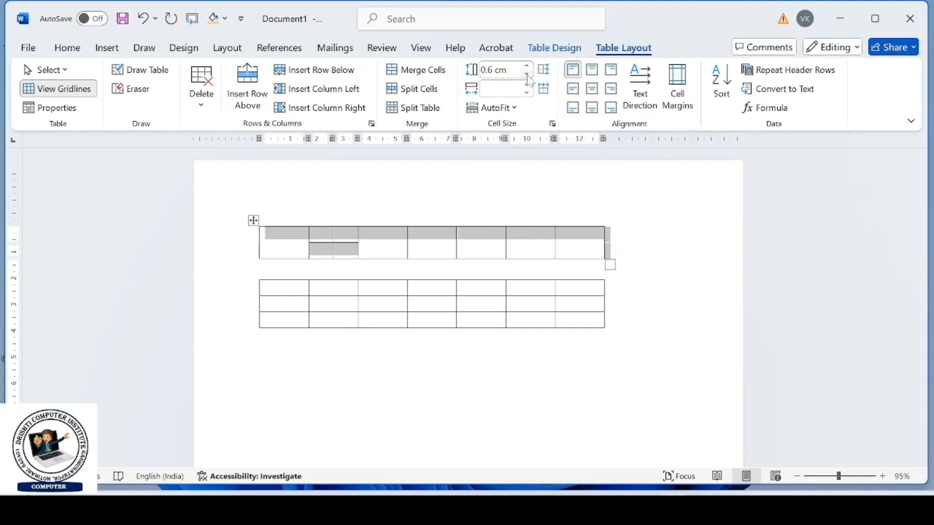
{"action": "left_click", "coordinate": [530, 86]}
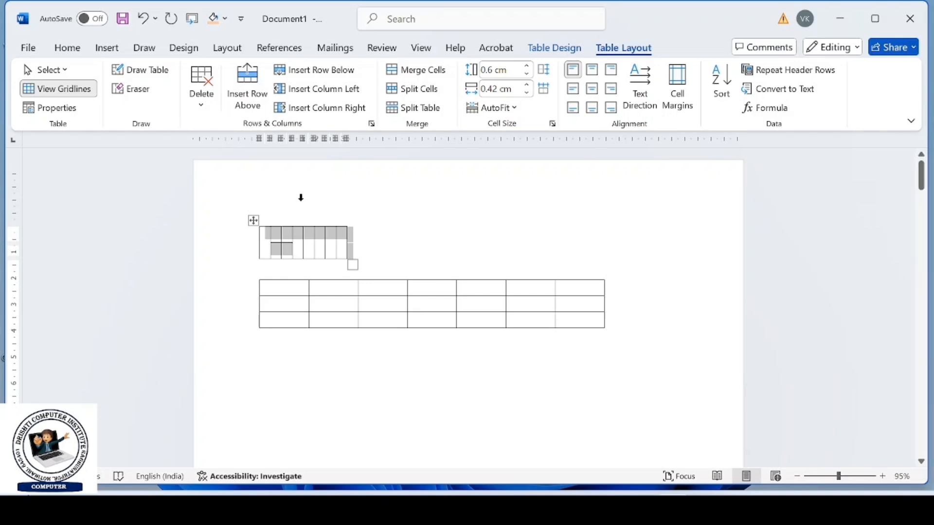
- Delete the entire upper table, keeping the three-row table below it
{"action": "left_click", "coordinate": [254, 221]}
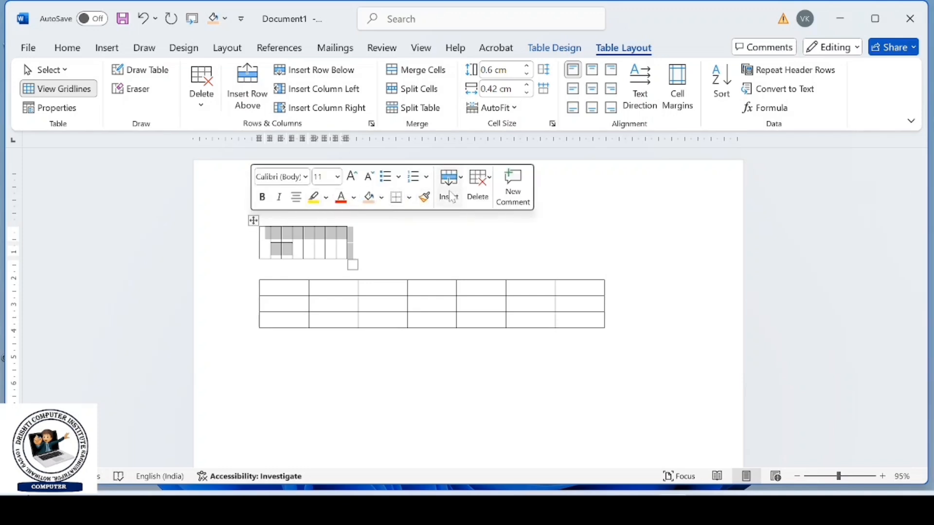
{"action": "left_click", "coordinate": [472, 194]}
{"action": "left_click", "coordinate": [506, 284]}
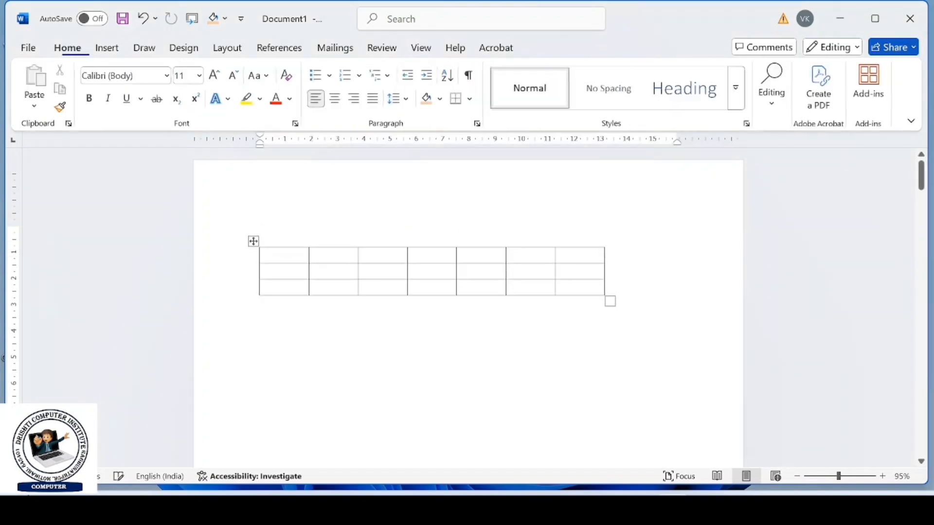
- Set the height of all rows in the remaining three-row table to 1 cm
{"action": "left_click", "coordinate": [254, 242]}
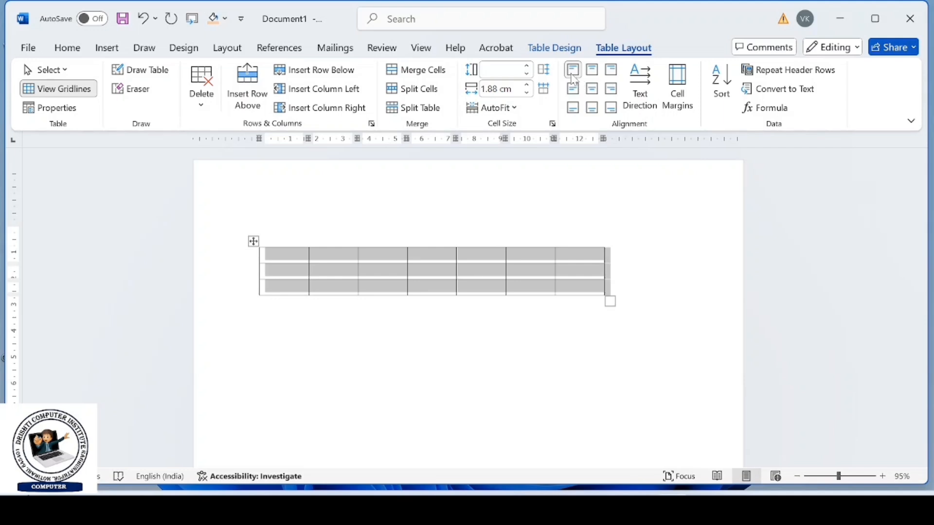
{"action": "left_click", "coordinate": [503, 107]}
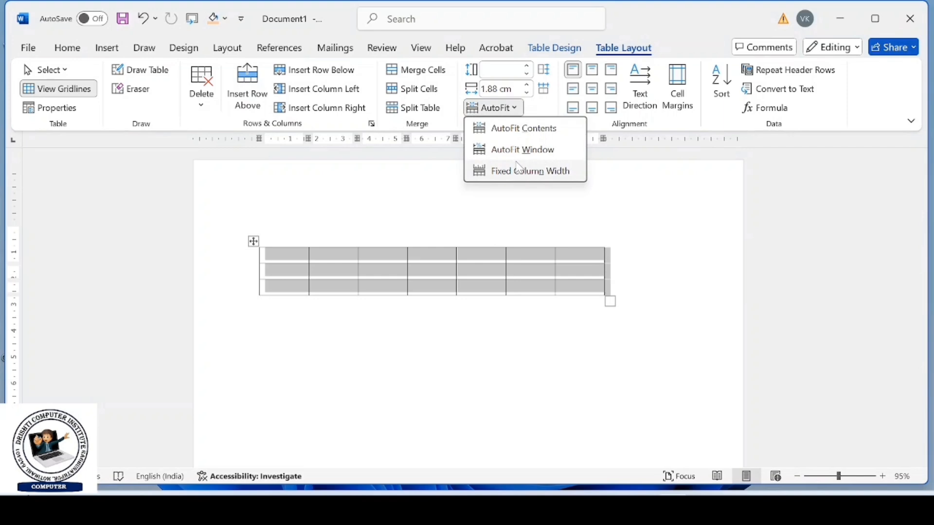
{"action": "left_click", "coordinate": [280, 253]}
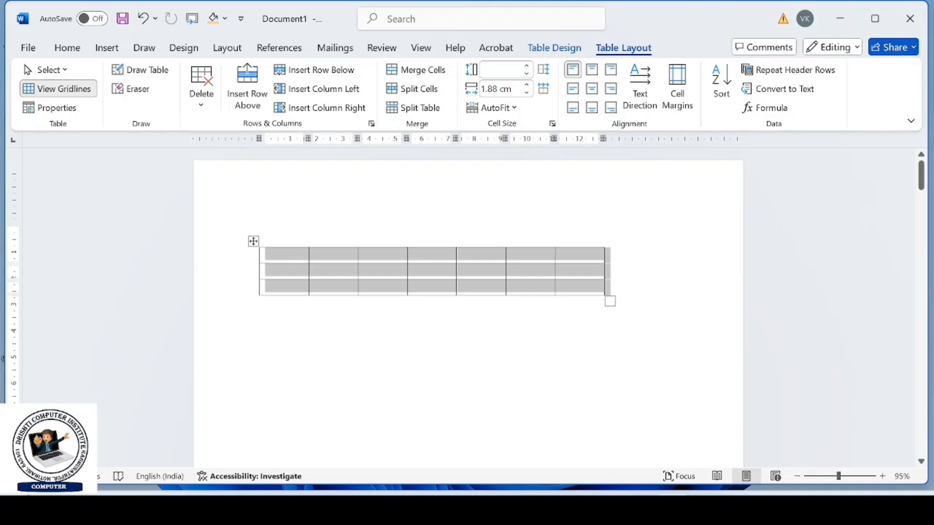
{"action": "left_click", "coordinate": [527, 67]}
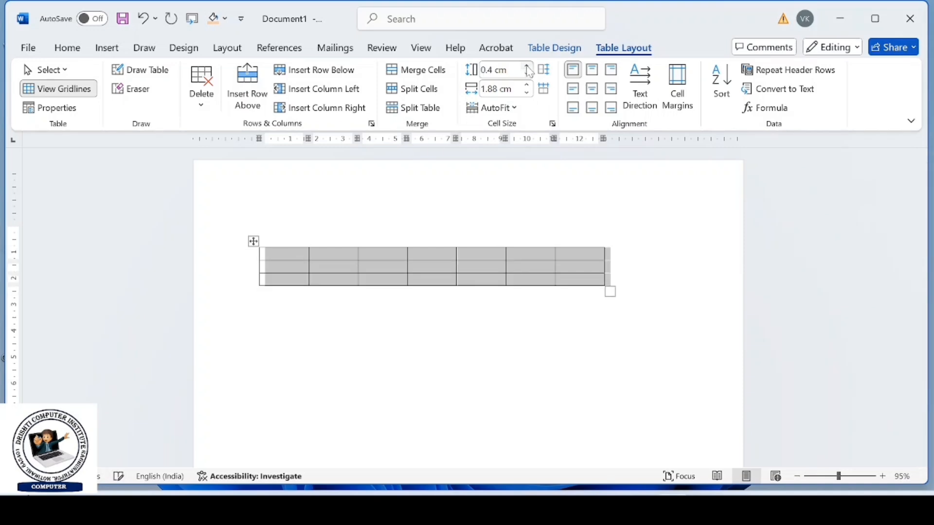
{"action": "left_click", "coordinate": [528, 67]}
{"action": "left_click", "coordinate": [528, 67]}
{"action": "left_click", "coordinate": [527, 67]}
{"action": "left_click", "coordinate": [528, 67]}
{"action": "left_click", "coordinate": [527, 67]}
{"action": "left_click", "coordinate": [528, 67]}
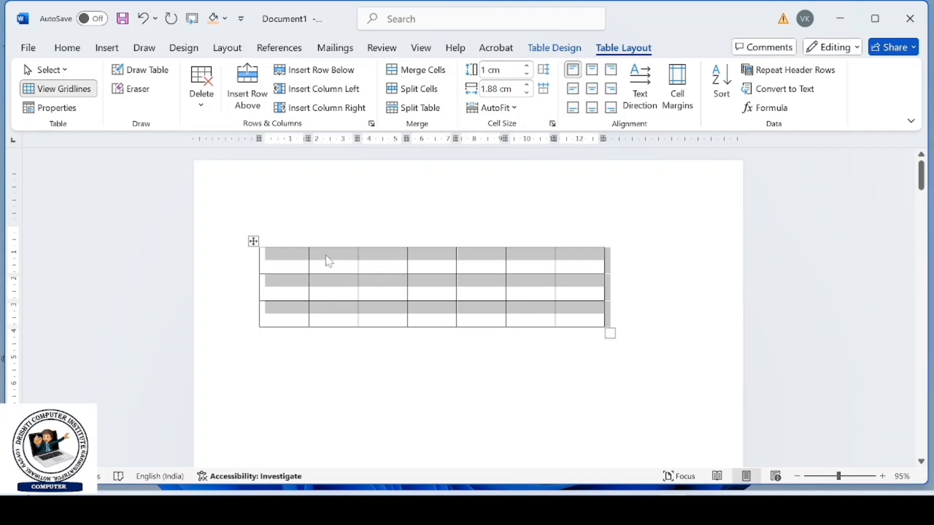
- Enter NAME in the table's first cell and try the different cell alignments, ending with Align Bottom Right
{"action": "left_click", "coordinate": [293, 265]}
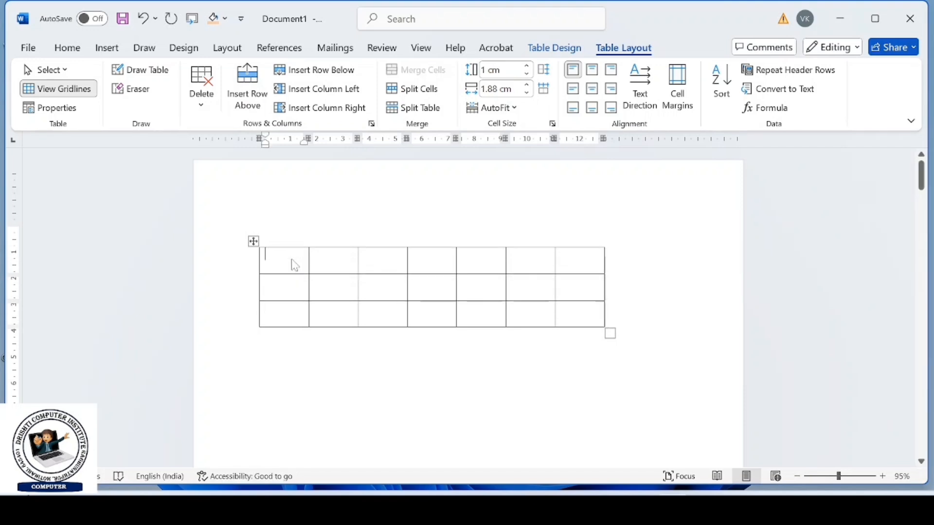
{"action": "type", "text": "NAQ"}
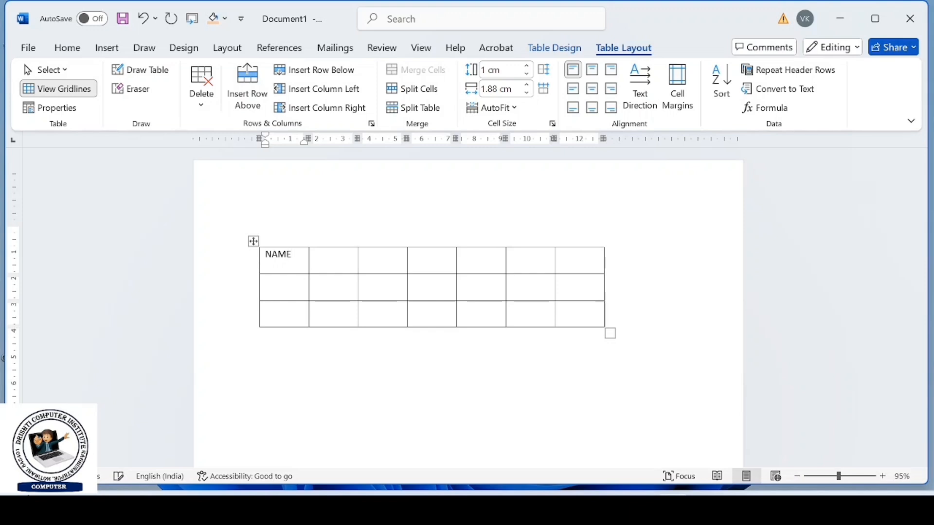
{"action": "left_click", "coordinate": [592, 72]}
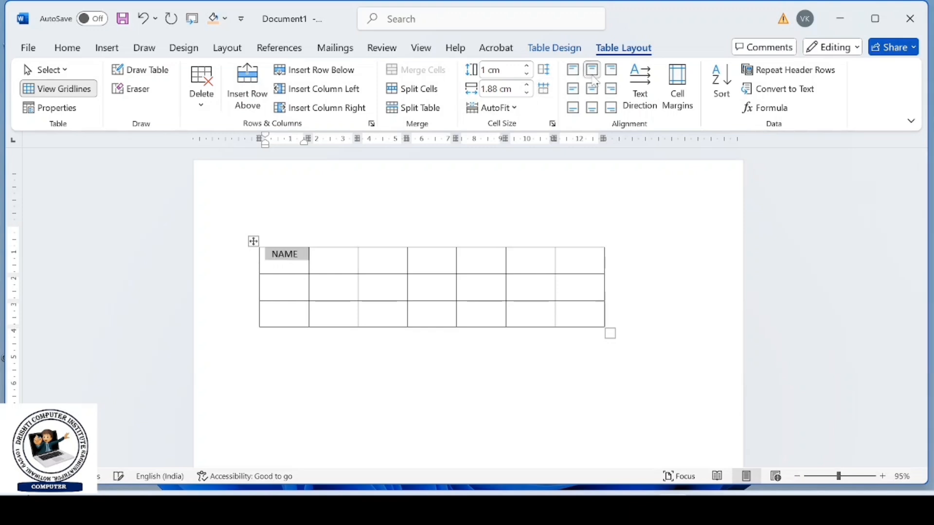
{"action": "left_click", "coordinate": [592, 87]}
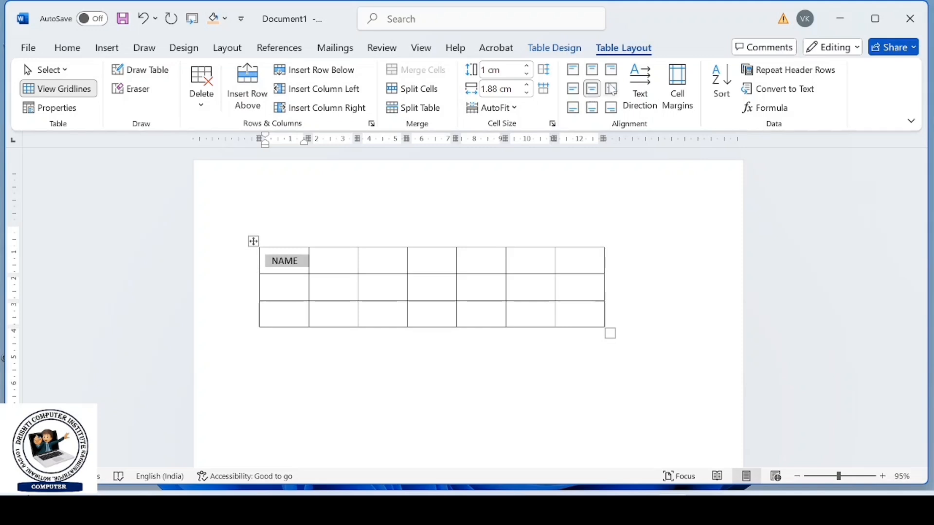
{"action": "left_click", "coordinate": [612, 88]}
{"action": "left_click", "coordinate": [576, 89]}
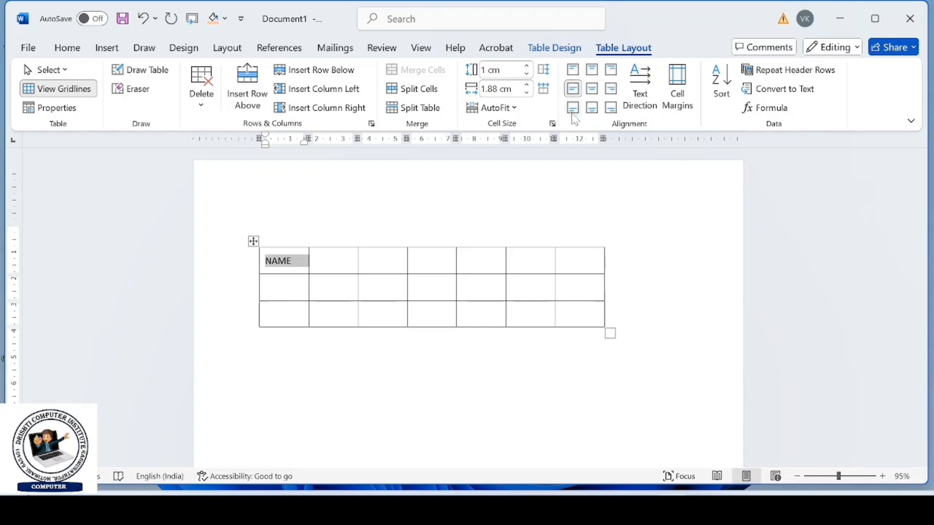
{"action": "left_click", "coordinate": [576, 108]}
{"action": "left_click", "coordinate": [592, 107]}
{"action": "left_click", "coordinate": [611, 107]}
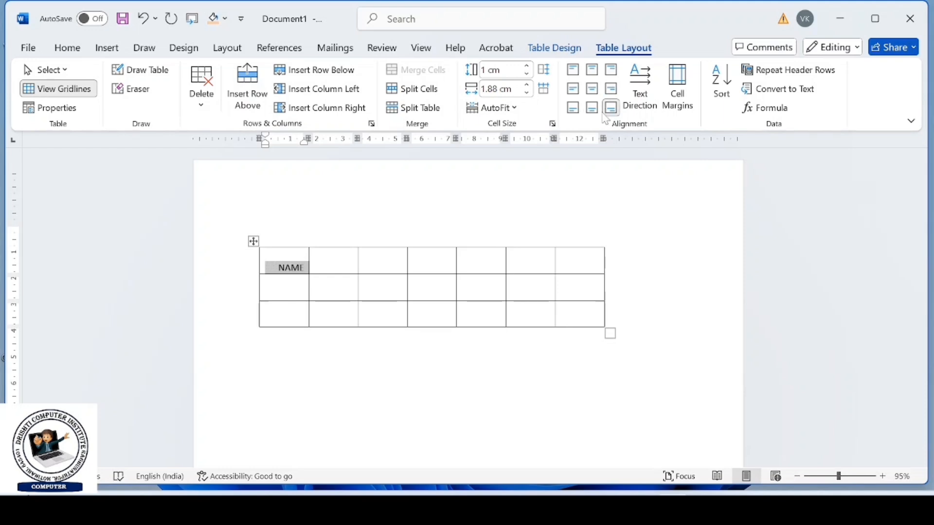
- Cycle the NAME cell's text direction through its vertical orientations and back to horizontal
{"action": "left_click", "coordinate": [635, 84]}
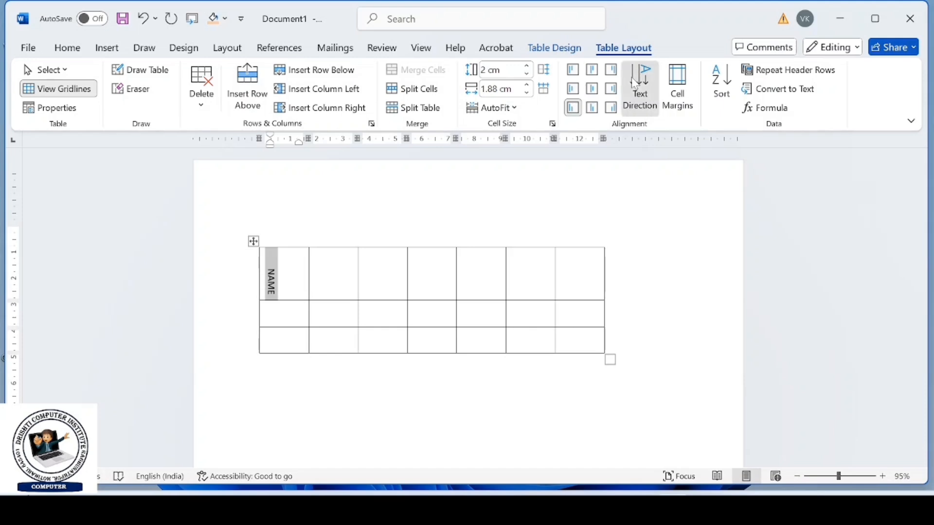
{"action": "left_click", "coordinate": [635, 83]}
{"action": "left_click", "coordinate": [635, 82]}
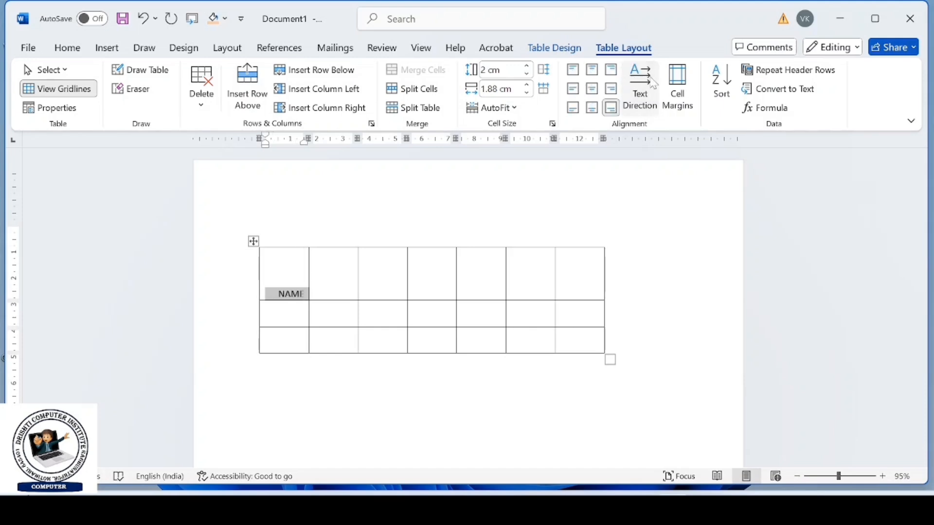
- Set the table's default cell margins to 0.2 cm top and 0.25 cm bottom, and reduce the left margin
{"action": "left_click", "coordinate": [677, 90]}
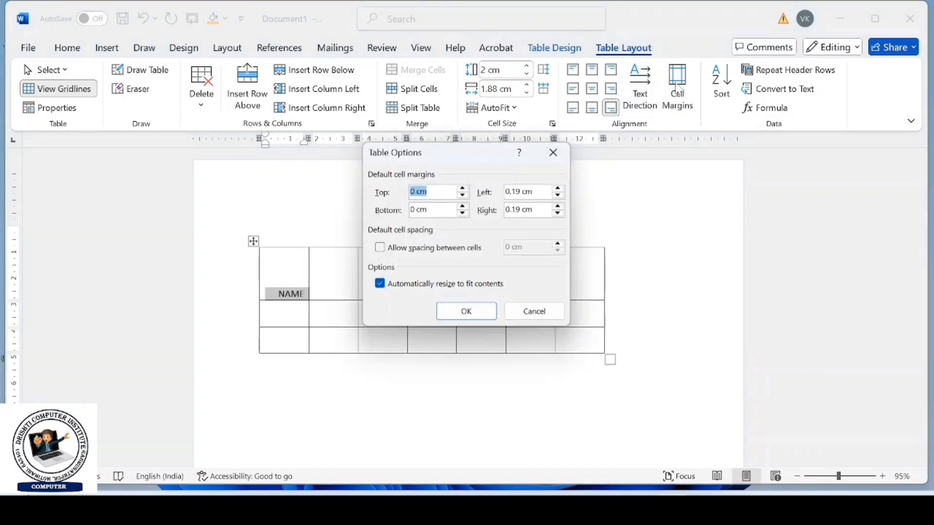
{"action": "left_click", "coordinate": [463, 188]}
{"action": "left_click", "coordinate": [462, 188]}
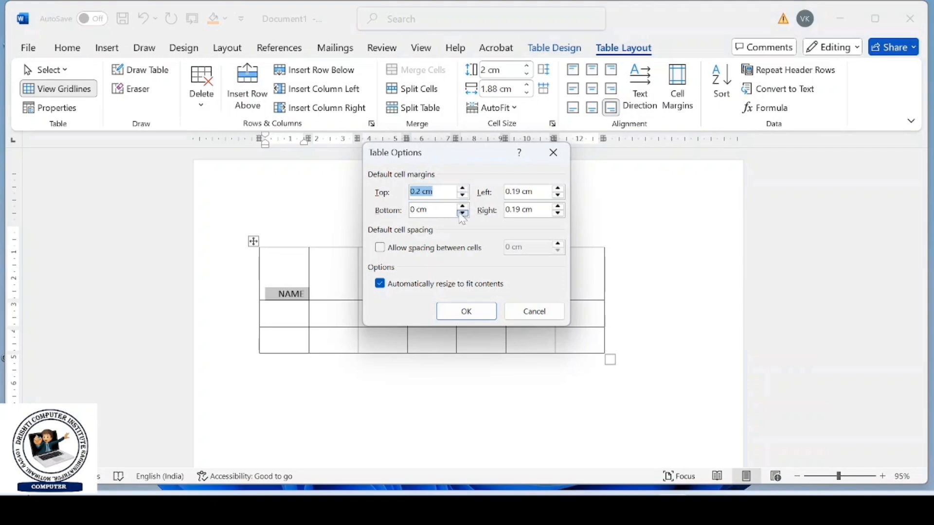
{"action": "left_click", "coordinate": [463, 206]}
{"action": "left_click", "coordinate": [463, 207]}
{"action": "left_click", "coordinate": [463, 207]}
{"action": "left_click", "coordinate": [462, 206]}
{"action": "left_click", "coordinate": [462, 206]}
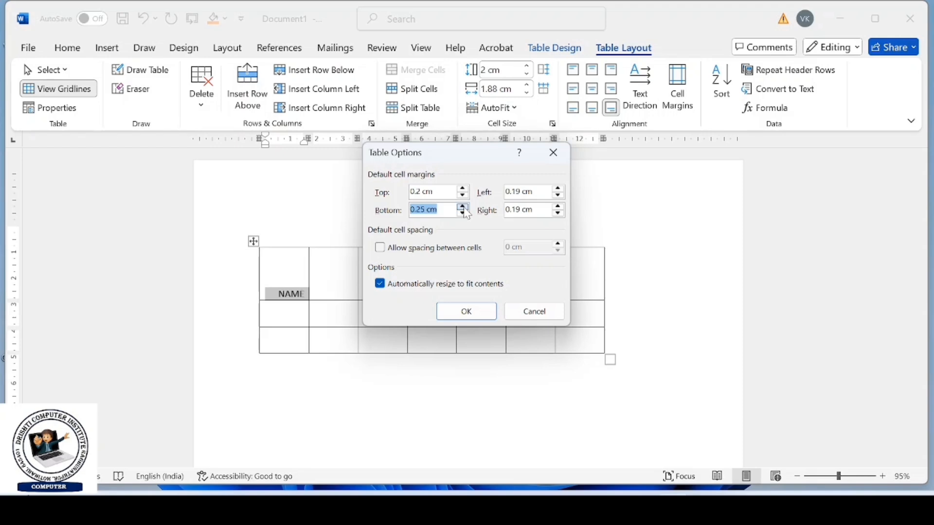
{"action": "left_click", "coordinate": [558, 195]}
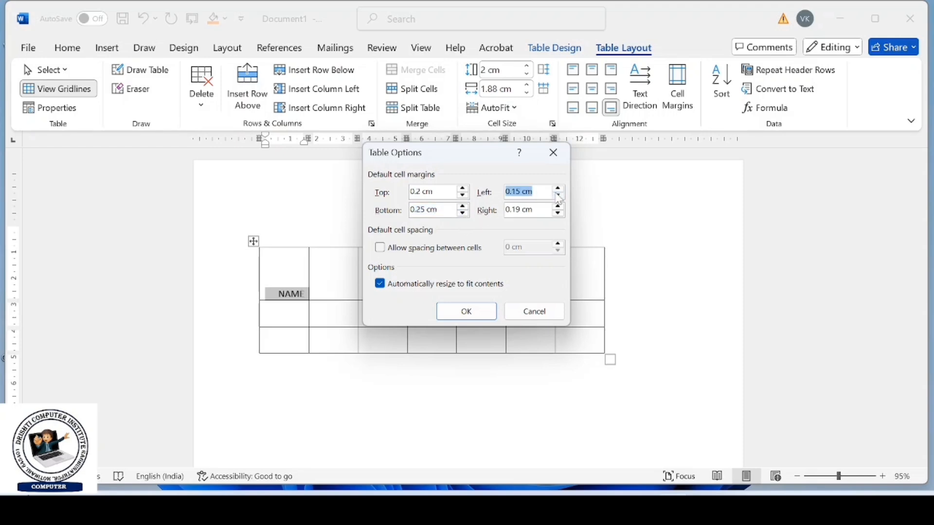
{"action": "left_click", "coordinate": [558, 196]}
{"action": "left_click", "coordinate": [558, 195]}
{"action": "left_click", "coordinate": [466, 311]}
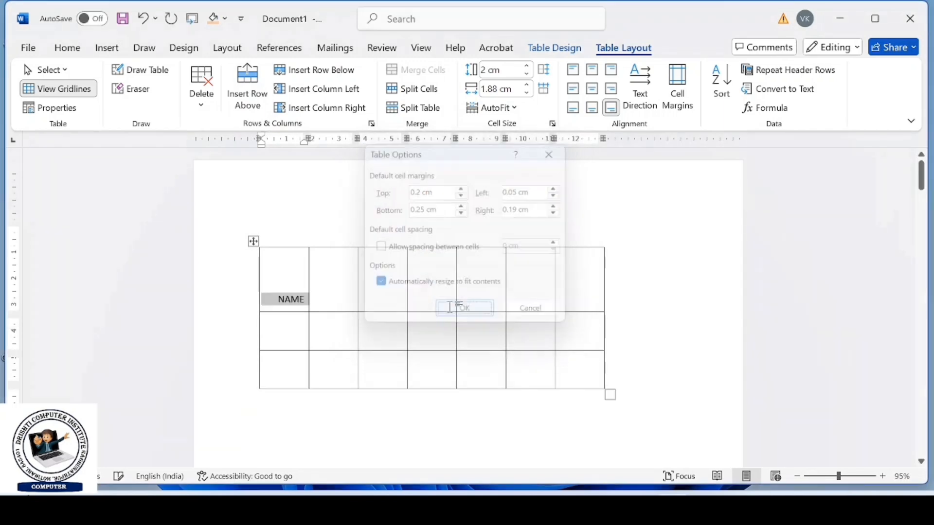
- Clear the contents of the whole table and undo the clearing
{"action": "left_click", "coordinate": [720, 93]}
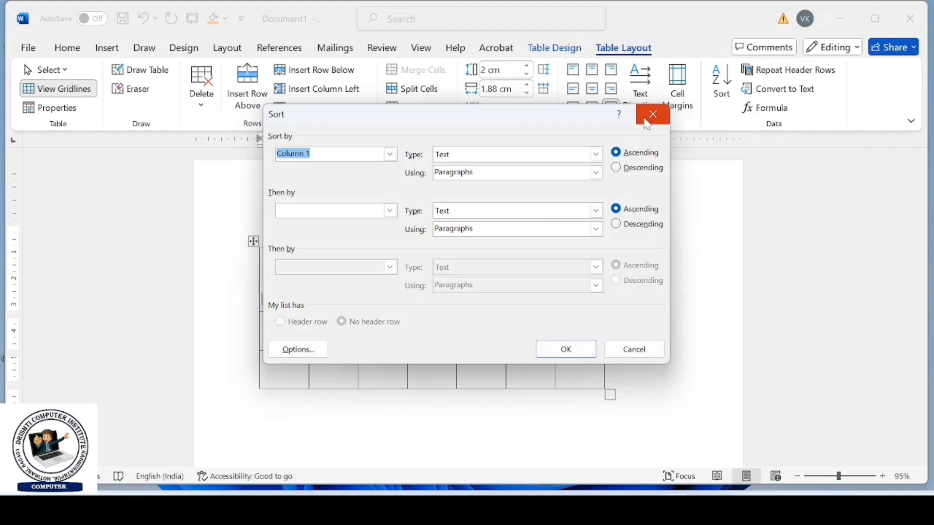
{"action": "left_click", "coordinate": [648, 125]}
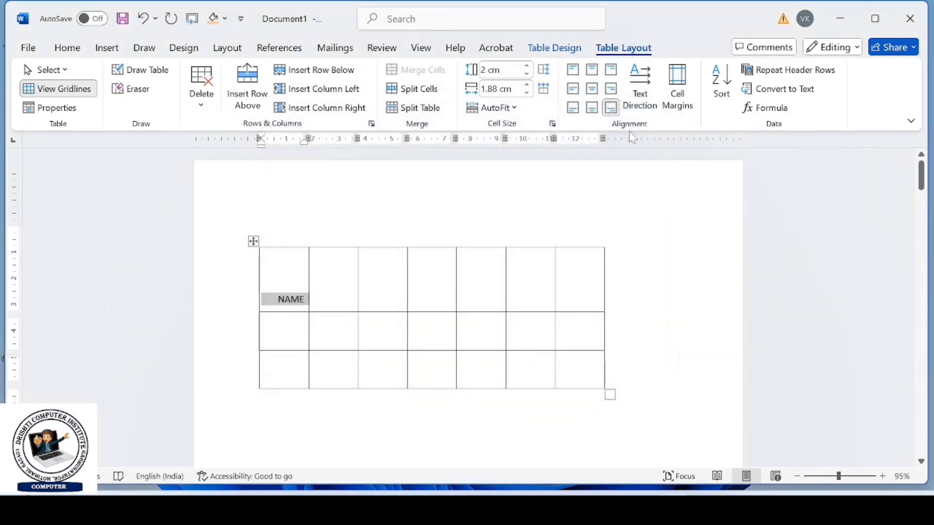
{"action": "left_click", "coordinate": [254, 242]}
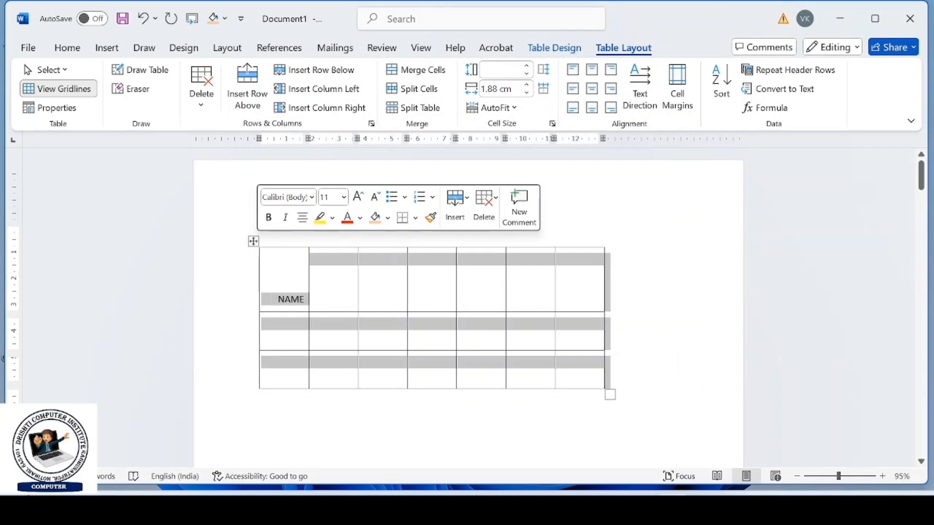
{"action": "key", "text": "Delete"}
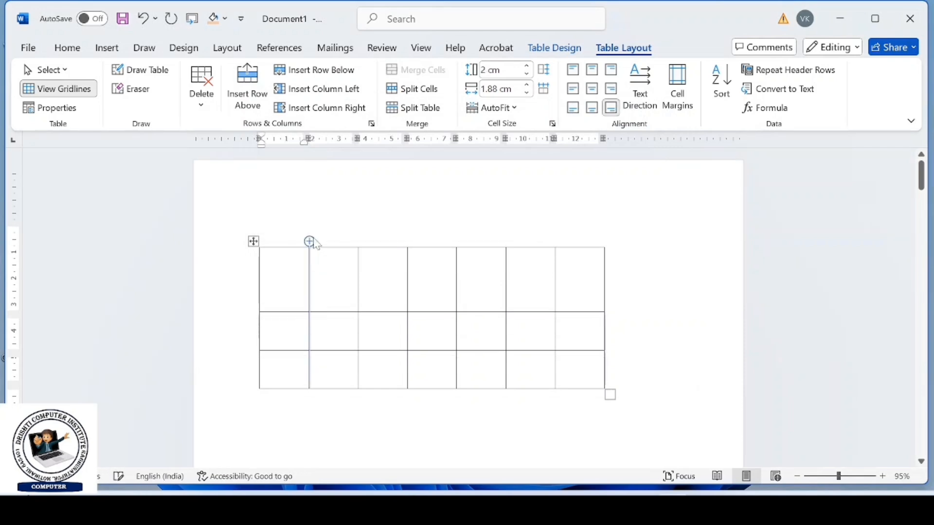
{"action": "key", "text": "ctrl+z"}
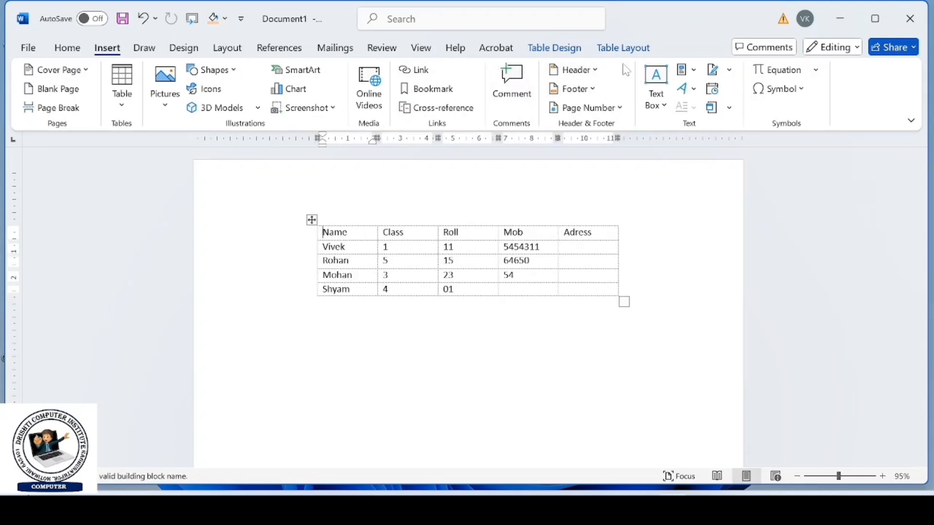
- Sort the student table by the Name column as text in descending order, treating the first row as a header
{"action": "left_click", "coordinate": [625, 51]}
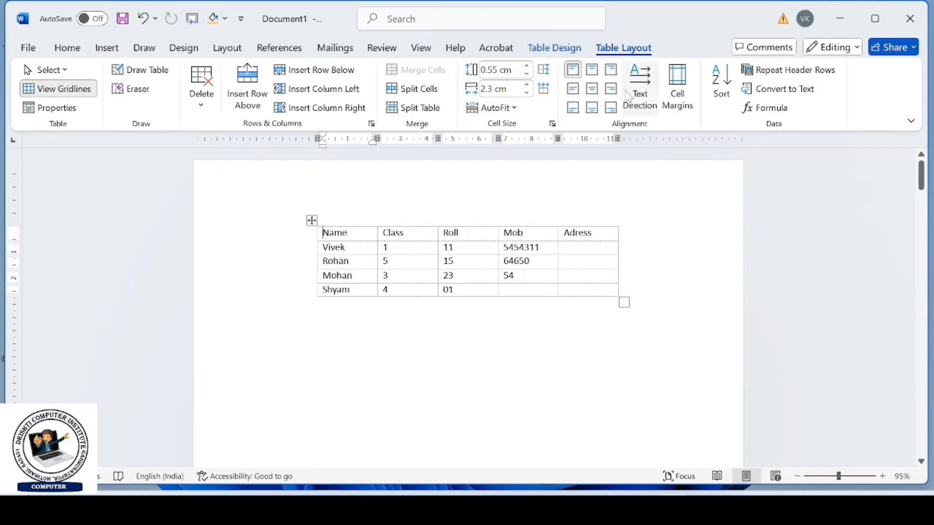
{"action": "left_click", "coordinate": [721, 93]}
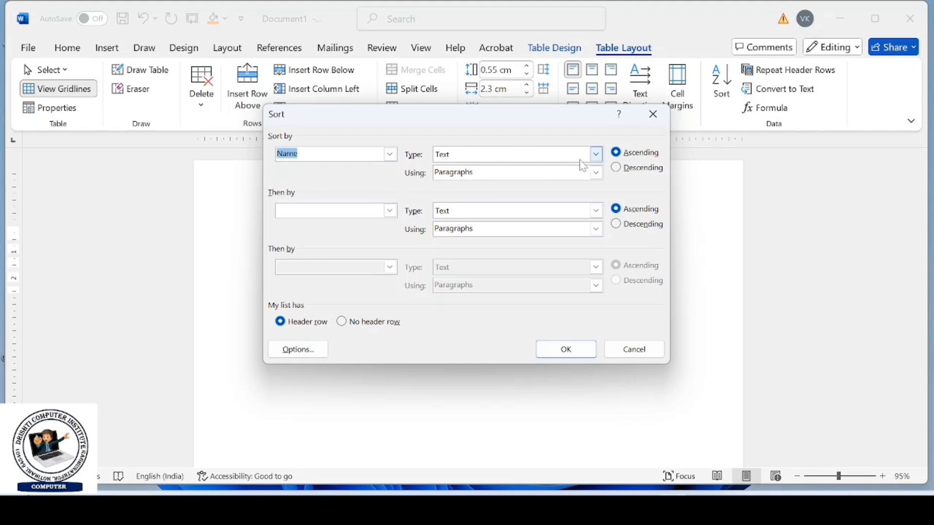
{"action": "left_click", "coordinate": [623, 170]}
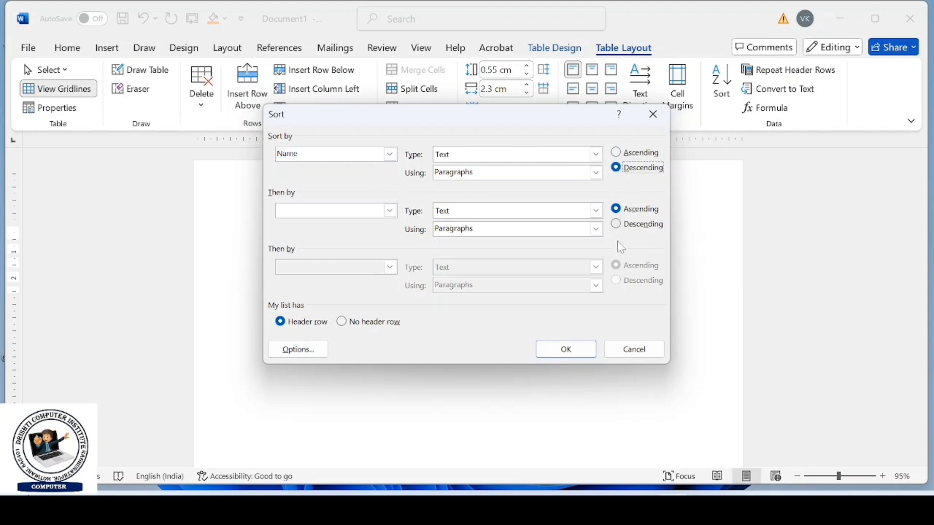
{"action": "left_click", "coordinate": [584, 348]}
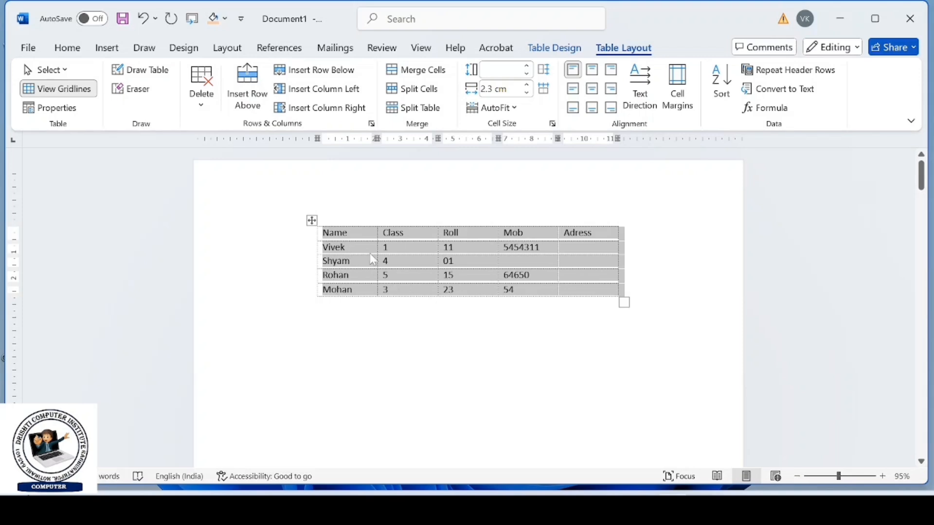
- Sort the student table by the Roll column as numbers in ascending order, treating the first row as a header
{"action": "left_click", "coordinate": [372, 238]}
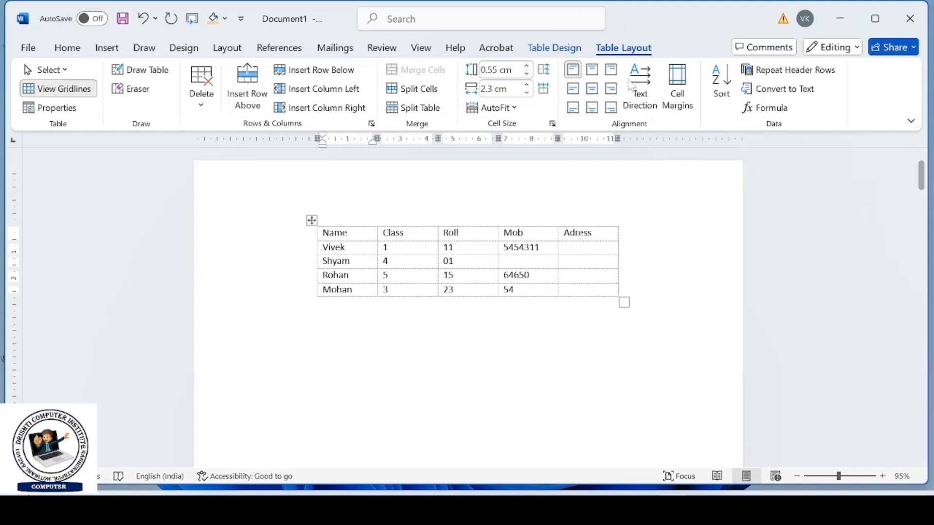
{"action": "left_click", "coordinate": [721, 82]}
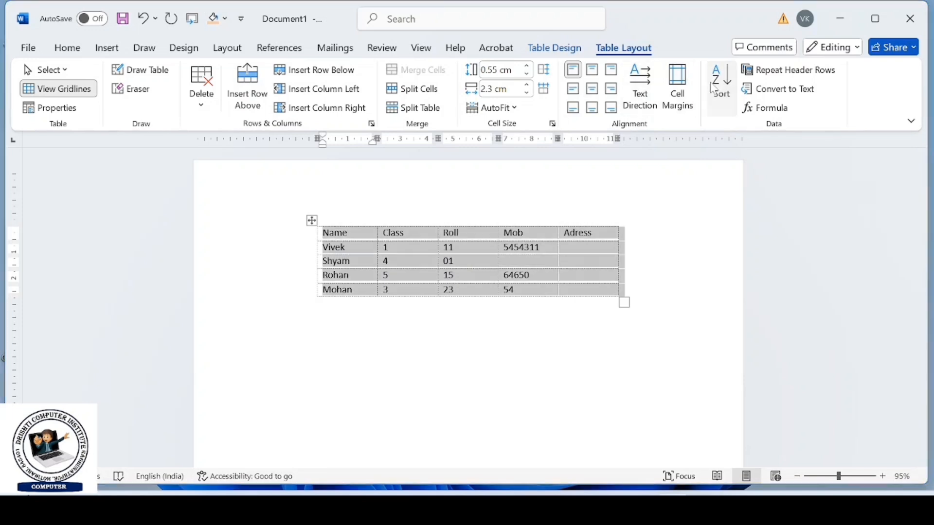
{"action": "left_click", "coordinate": [390, 154]}
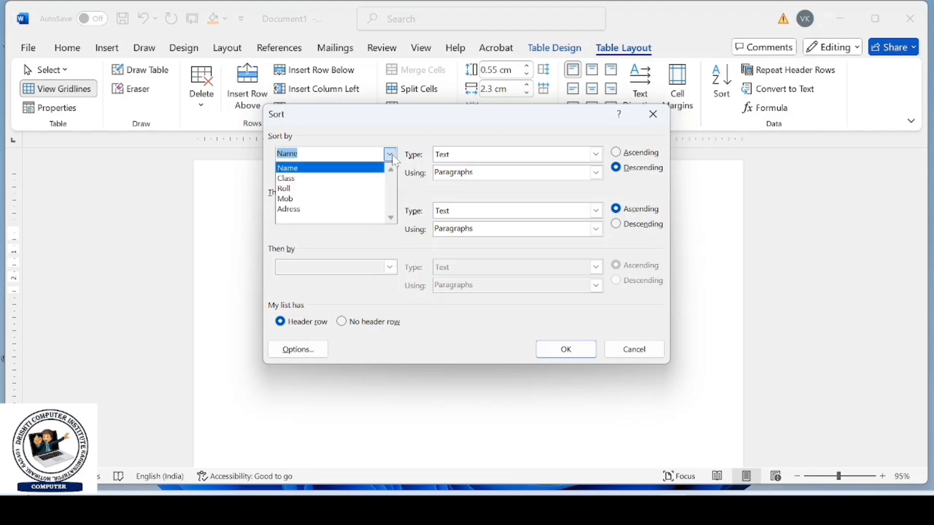
{"action": "left_click", "coordinate": [360, 189]}
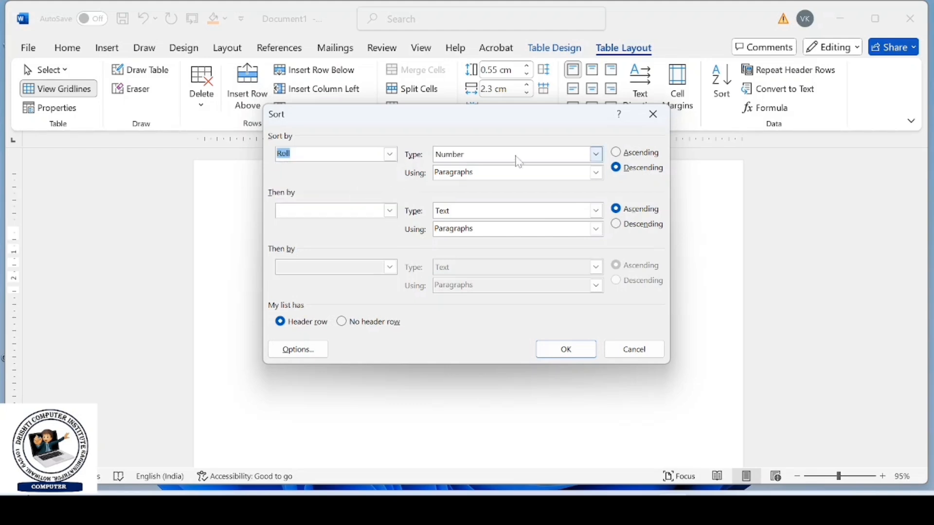
{"action": "left_click", "coordinate": [617, 154]}
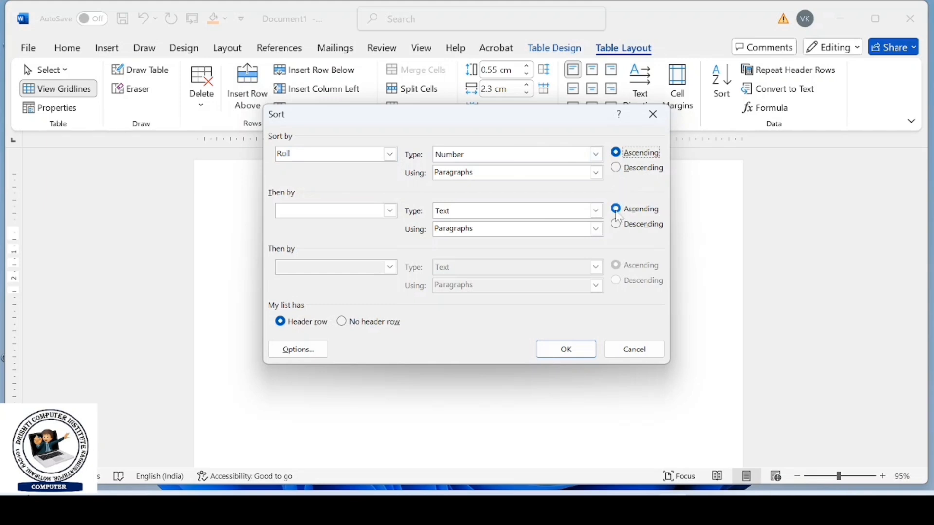
{"action": "left_click", "coordinate": [566, 350]}
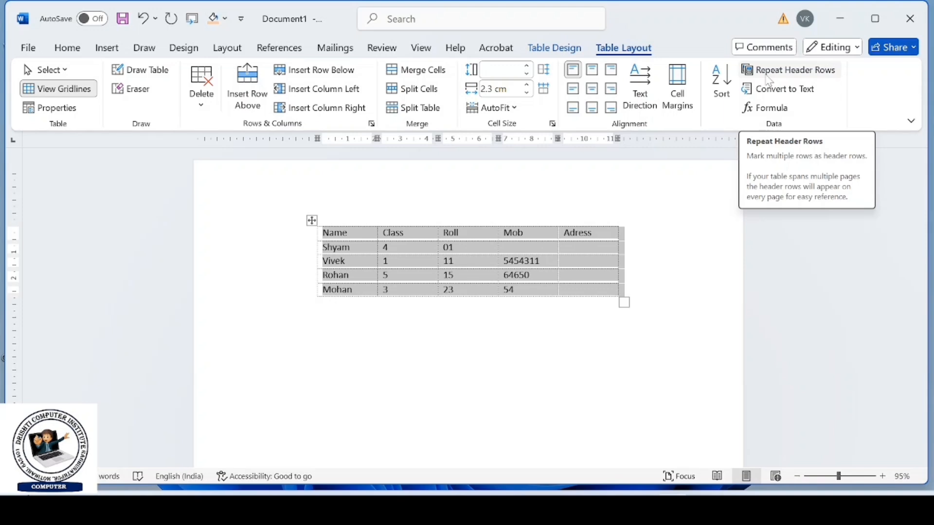
- Insert eleven blank rows below the Mohan row at the end of the student table
{"action": "left_click", "coordinate": [574, 343]}
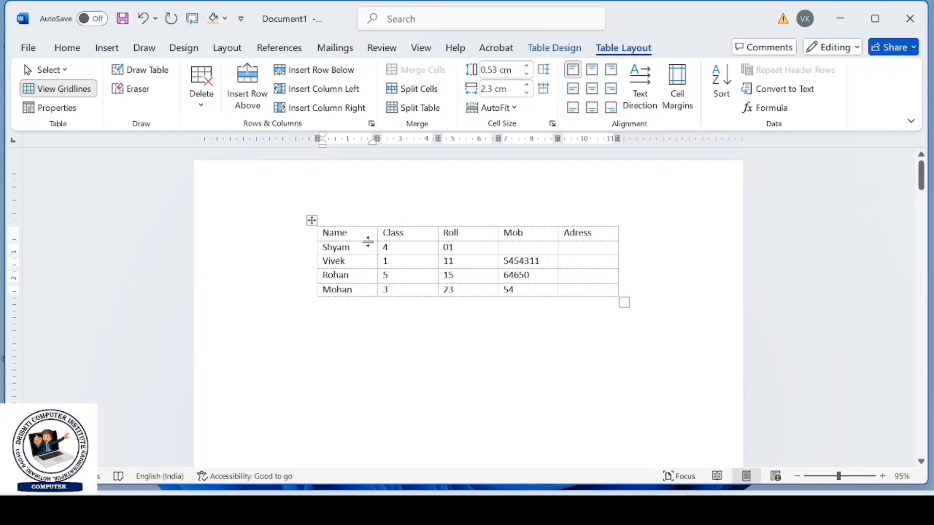
{"action": "left_click", "coordinate": [343, 74]}
{"action": "left_click", "coordinate": [343, 74]}
{"action": "left_click", "coordinate": [343, 74]}
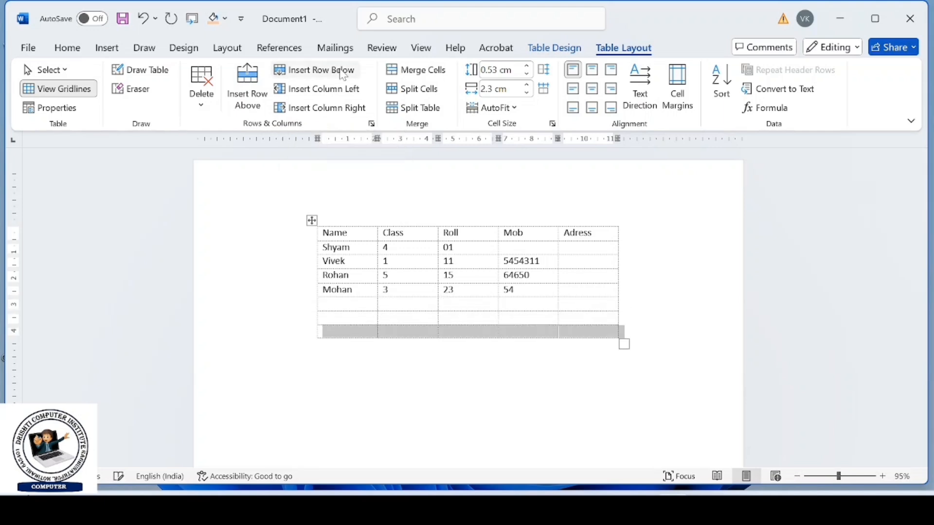
{"action": "left_click", "coordinate": [343, 75]}
{"action": "left_click", "coordinate": [343, 74]}
{"action": "left_click", "coordinate": [343, 74]}
{"action": "left_click", "coordinate": [343, 75]}
{"action": "left_click", "coordinate": [343, 74]}
{"action": "left_click", "coordinate": [343, 74]}
{"action": "left_click", "coordinate": [343, 74]}
{"action": "left_click", "coordinate": [343, 74]}
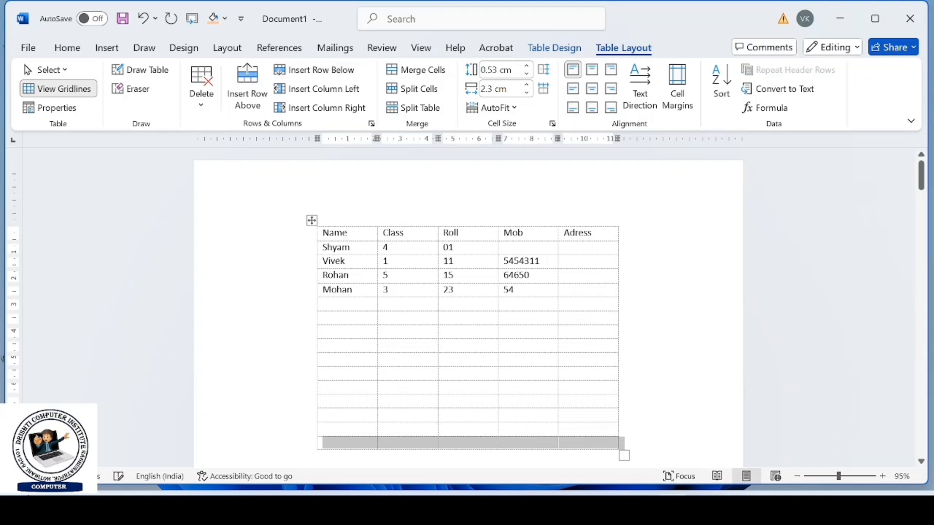
- Set the header row to repeat on every page and insert blank rows beneath it until the table runs onto the second page
{"action": "left_click_drag", "start_coordinate": [325, 232], "coordinate": [584, 232]}
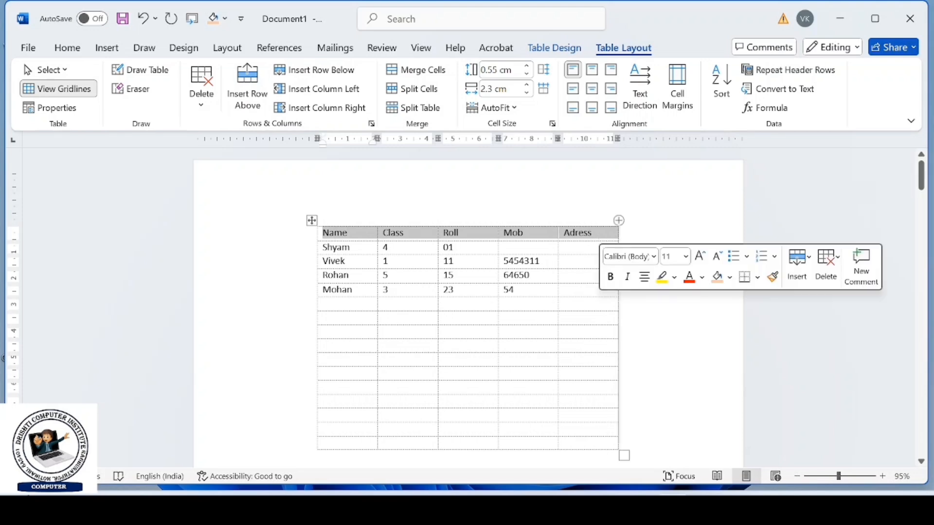
{"action": "left_click", "coordinate": [771, 73]}
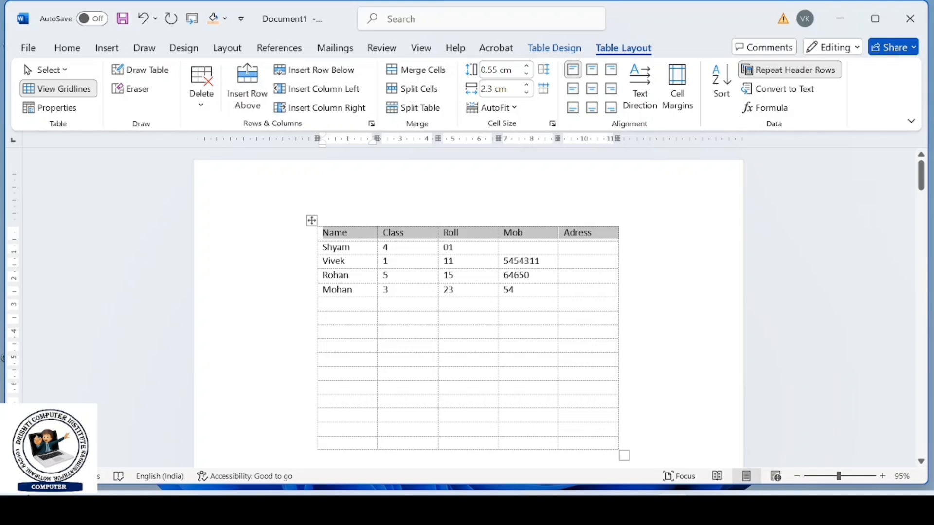
{"action": "left_click", "coordinate": [325, 76]}
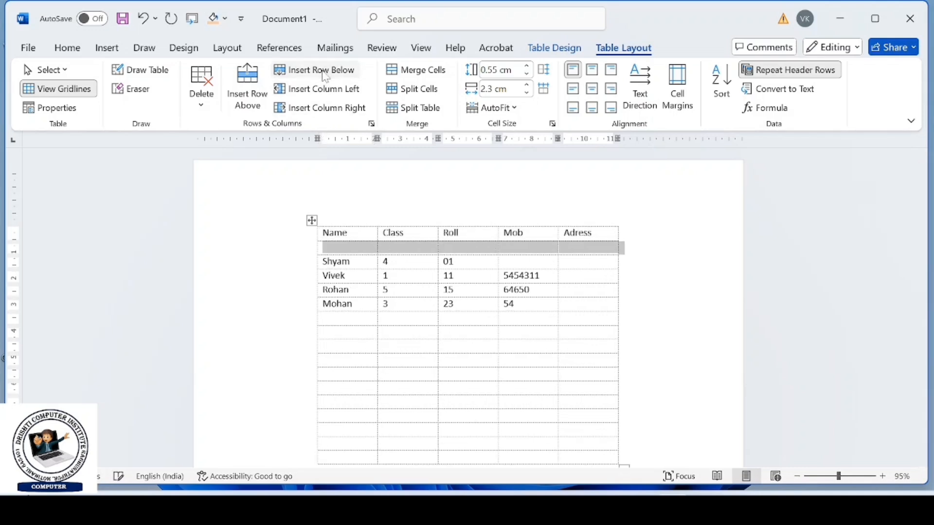
{"action": "left_click", "coordinate": [325, 76]}
{"action": "left_click", "coordinate": [325, 76]}
{"action": "left_click", "coordinate": [325, 76]}
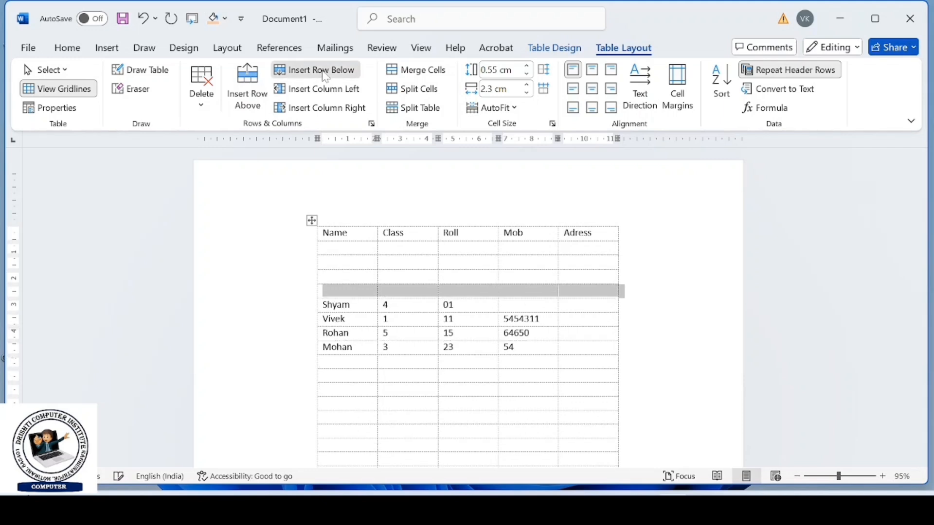
{"action": "left_click", "coordinate": [325, 77]}
{"action": "left_click", "coordinate": [325, 76]}
{"action": "left_click", "coordinate": [325, 77]}
{"action": "left_click", "coordinate": [325, 77]}
{"action": "left_click", "coordinate": [325, 76]}
{"action": "left_click", "coordinate": [325, 77]}
{"action": "left_click", "coordinate": [325, 76]}
{"action": "left_click", "coordinate": [325, 76]}
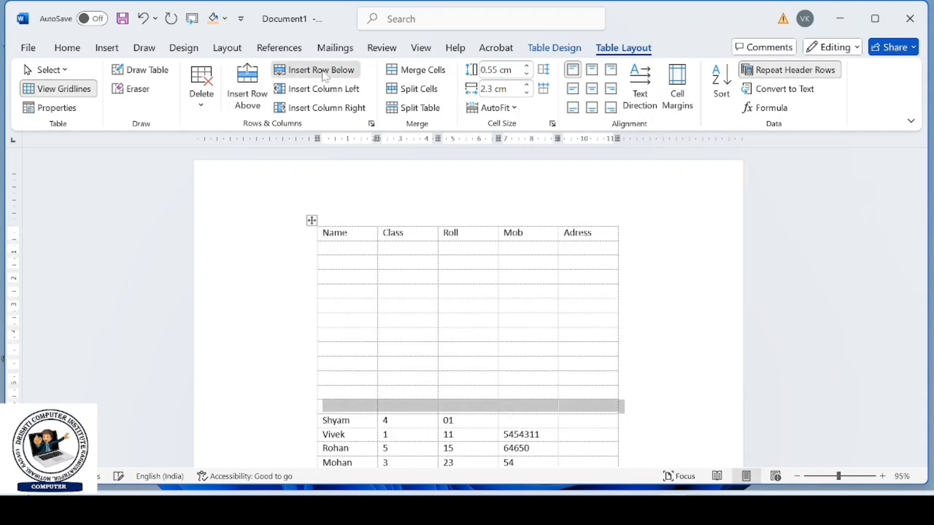
{"action": "left_click", "coordinate": [325, 77]}
{"action": "left_click", "coordinate": [325, 76]}
{"action": "left_click", "coordinate": [325, 77]}
{"action": "left_click", "coordinate": [325, 77]}
{"action": "left_click", "coordinate": [325, 76]}
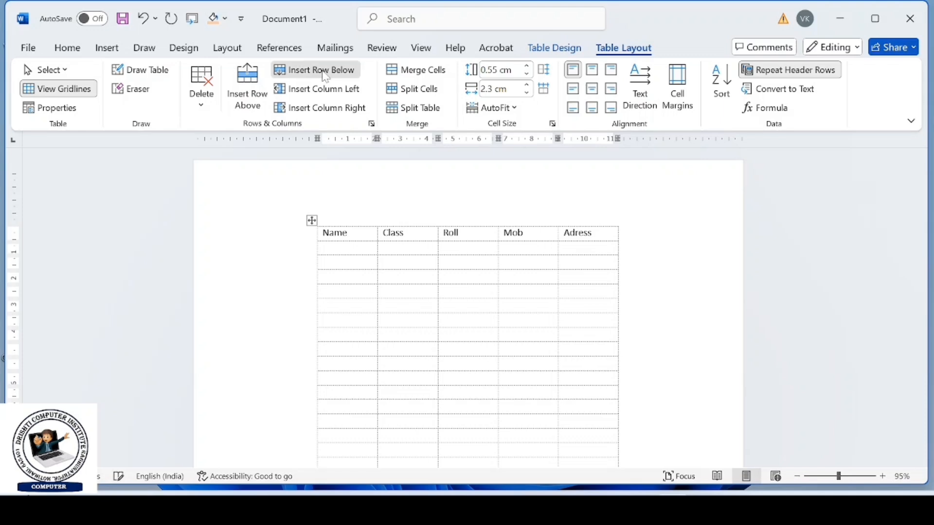
{"action": "left_click", "coordinate": [323, 73]}
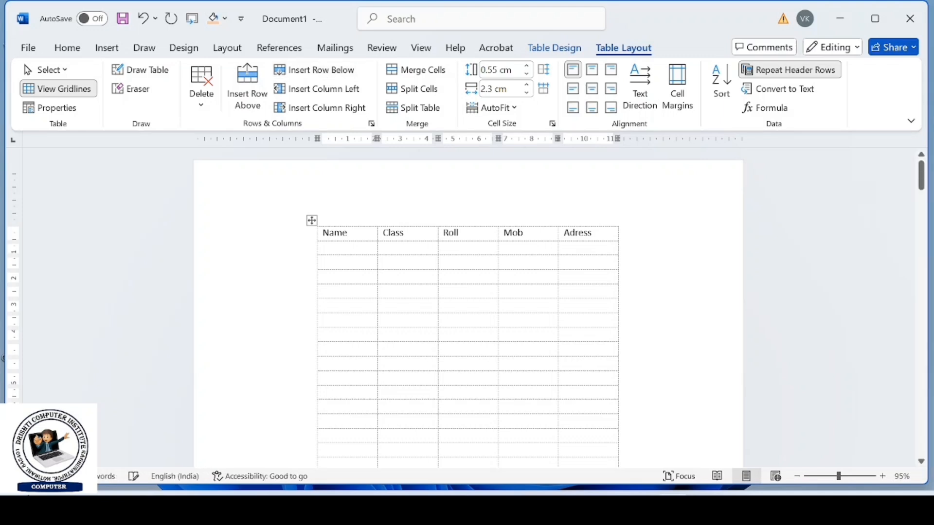
{"action": "left_click_drag", "start_coordinate": [921, 190], "coordinate": [921, 248]}
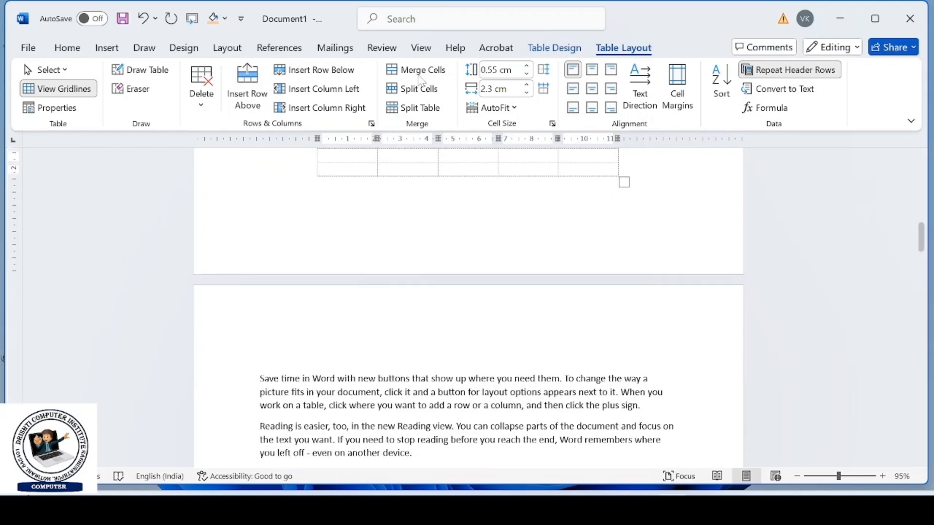
{"action": "left_click", "coordinate": [334, 72]}
{"action": "left_click", "coordinate": [334, 72]}
{"action": "left_click", "coordinate": [334, 73]}
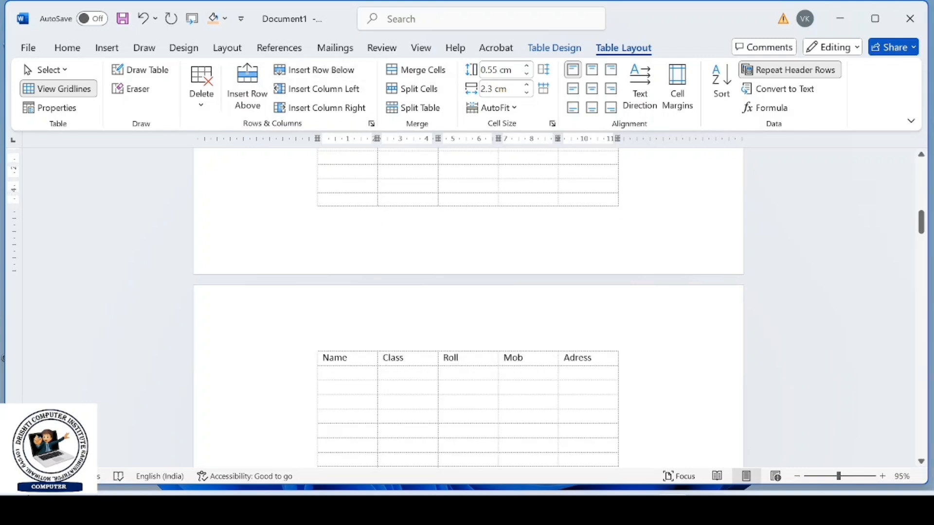
- Convert the table to text with tabs as the separator
{"action": "left_click", "coordinate": [792, 97]}
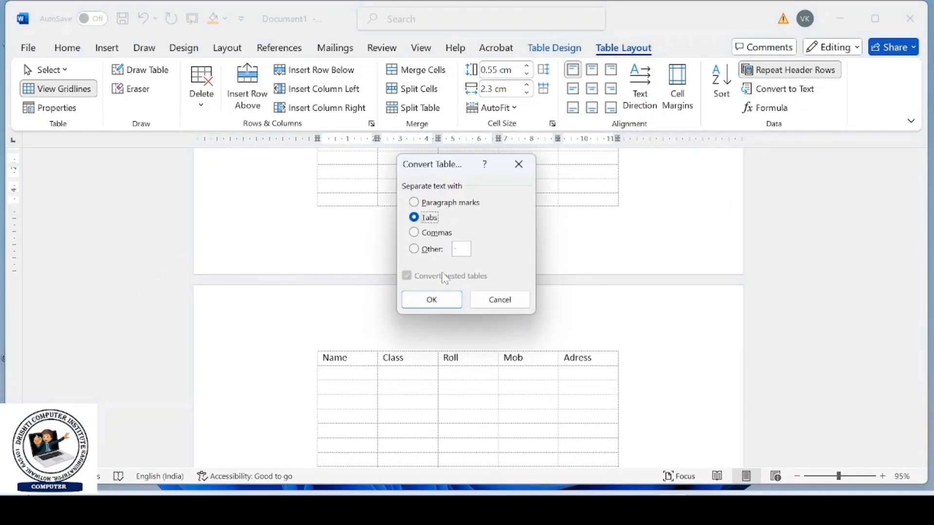
{"action": "left_click", "coordinate": [431, 299]}
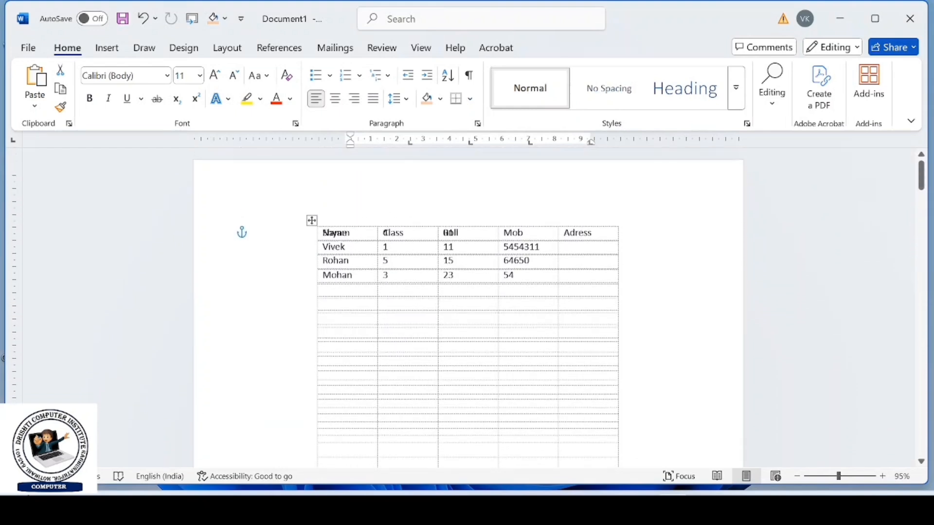
- Delete both overlapping tables from the first page
{"action": "left_click", "coordinate": [312, 221]}
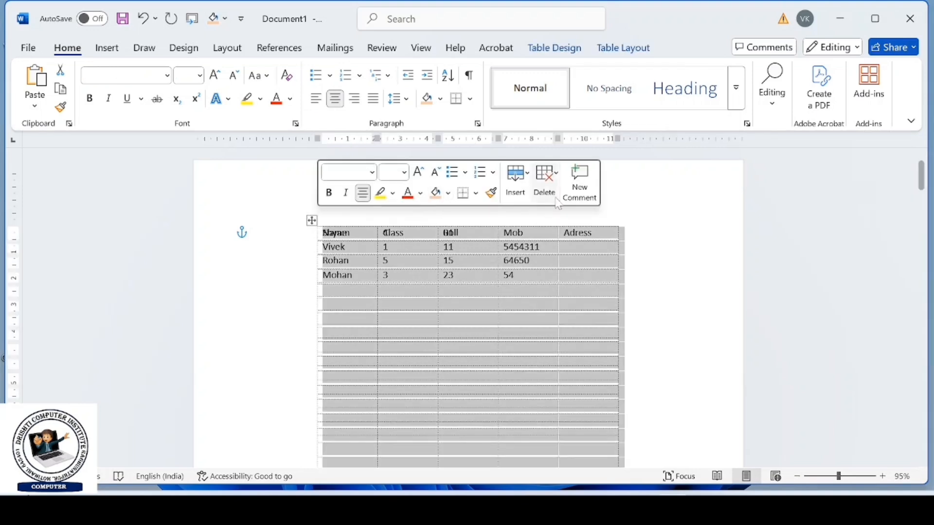
{"action": "left_click", "coordinate": [544, 181]}
{"action": "left_click", "coordinate": [581, 280]}
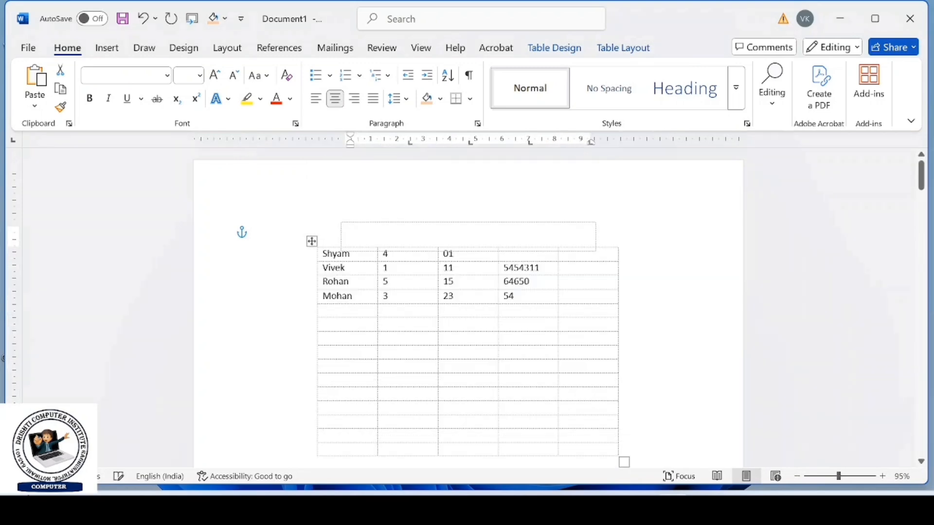
{"action": "left_click", "coordinate": [312, 242]}
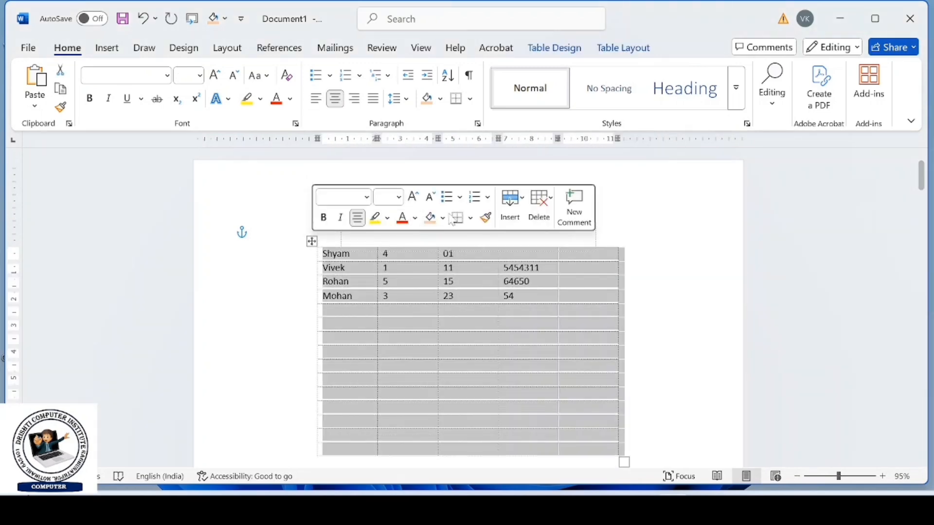
{"action": "left_click", "coordinate": [540, 207]}
{"action": "left_click", "coordinate": [578, 305]}
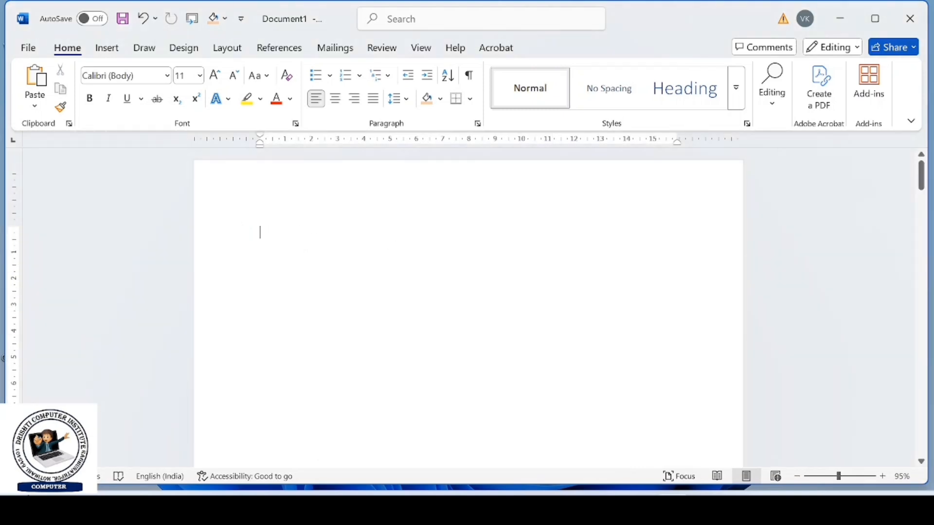
- Paste the five-row student table onto the first page and convert it to text separated by tabs
{"action": "key", "text": "ctrl+z"}
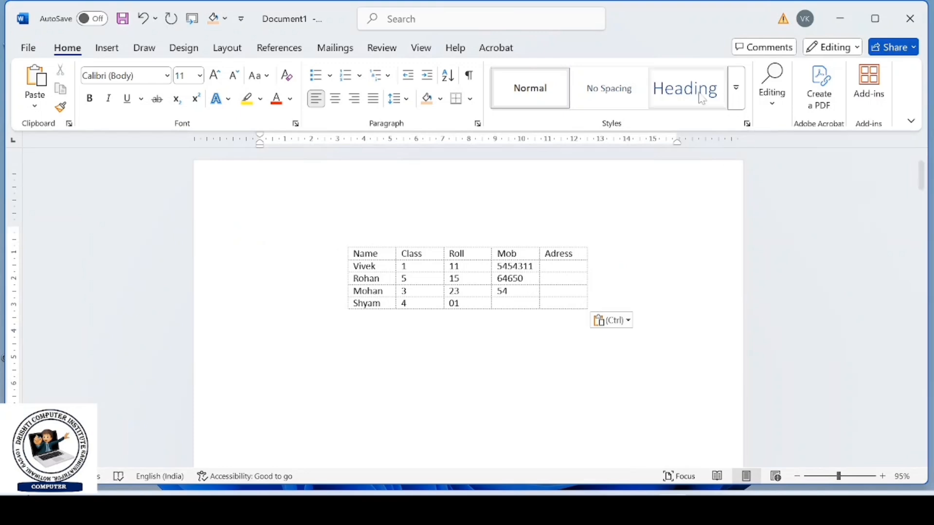
{"action": "left_click", "coordinate": [343, 242]}
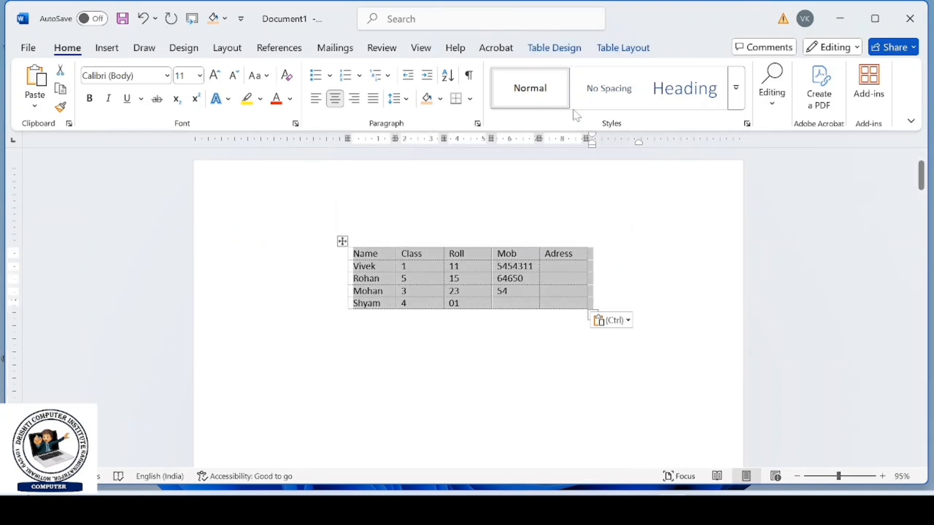
{"action": "left_click", "coordinate": [624, 48]}
{"action": "left_click", "coordinate": [784, 90]}
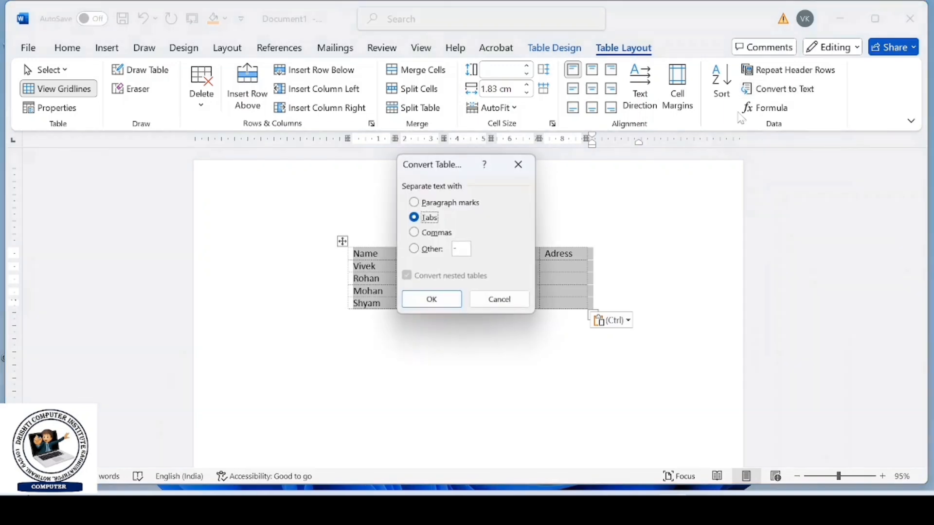
{"action": "left_click", "coordinate": [442, 306]}
{"action": "left_click", "coordinate": [393, 379]}
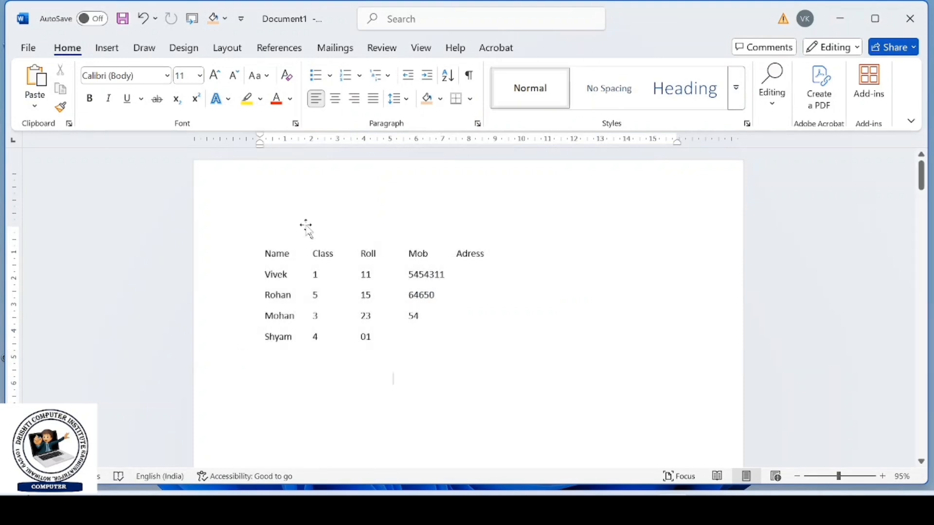
- Convert the student text into a five-column table split at tabs, and enlarge the table to about 13 cm wide
{"action": "mouse_move", "coordinate": [257, 250]}
{"action": "left_mouse_down"}
{"action": "mouse_move", "coordinate": [276, 253]}
{"action": "mouse_move", "coordinate": [390, 340]}
{"action": "mouse_move", "coordinate": [479, 343]}
{"action": "left_mouse_up"}
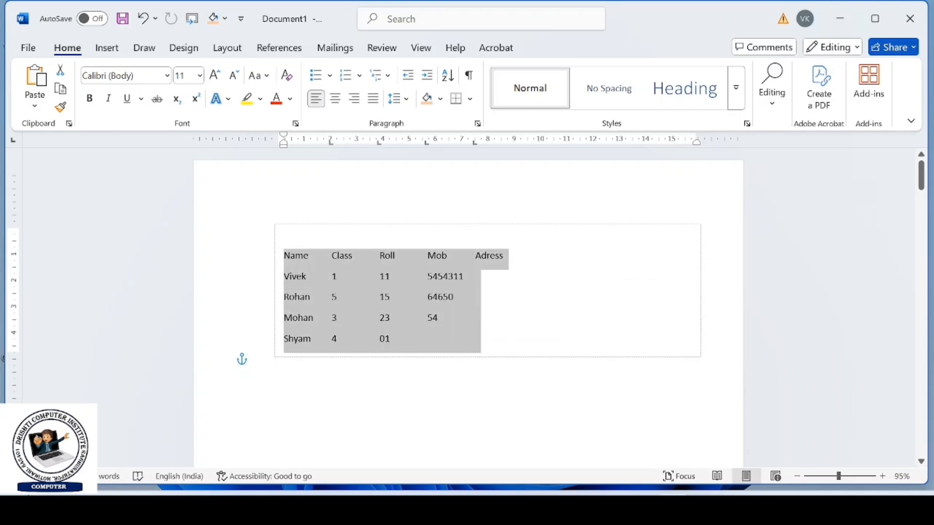
{"action": "left_click", "coordinate": [108, 49]}
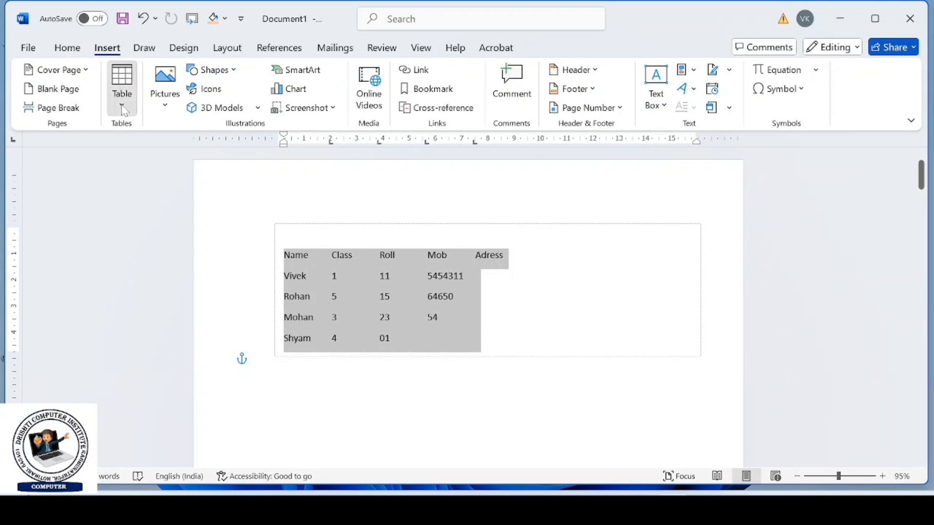
{"action": "left_click", "coordinate": [121, 88]}
{"action": "left_click", "coordinate": [173, 319]}
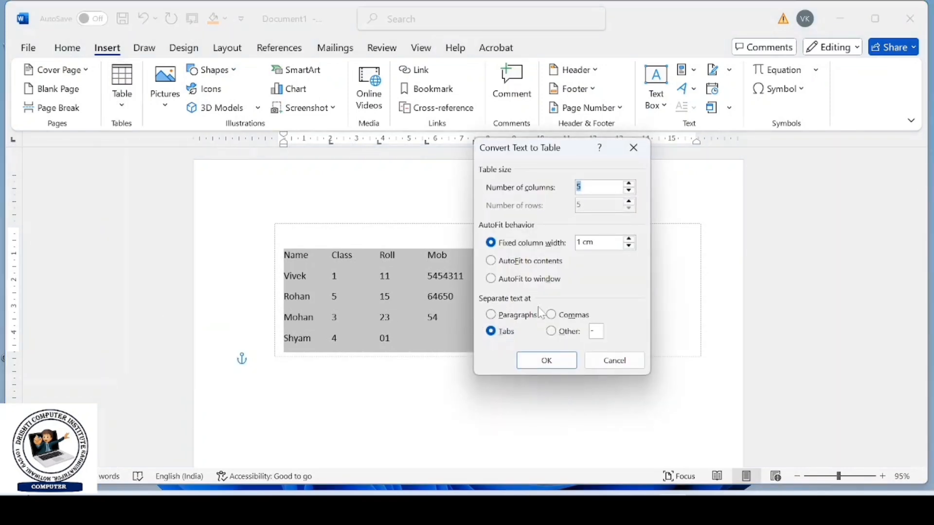
{"action": "left_click", "coordinate": [547, 360]}
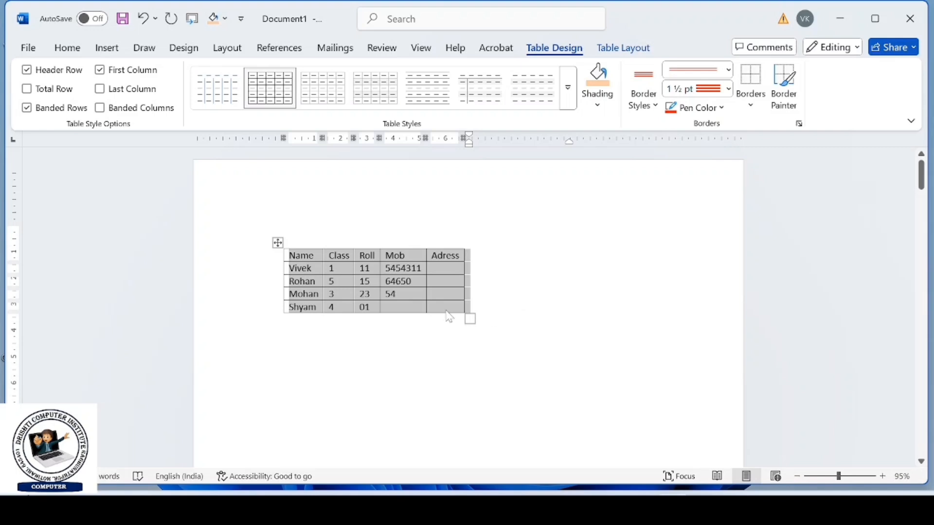
{"action": "left_click_drag", "start_coordinate": [468, 317], "coordinate": [641, 345]}
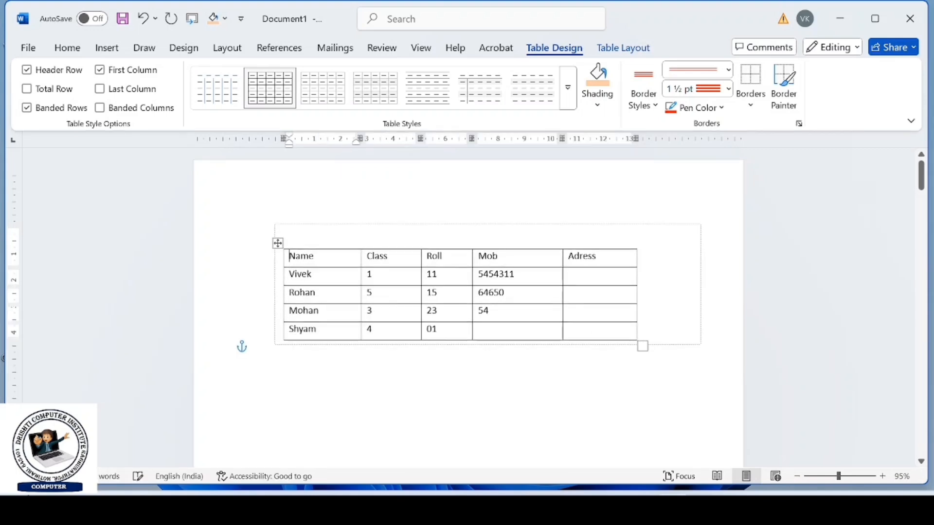